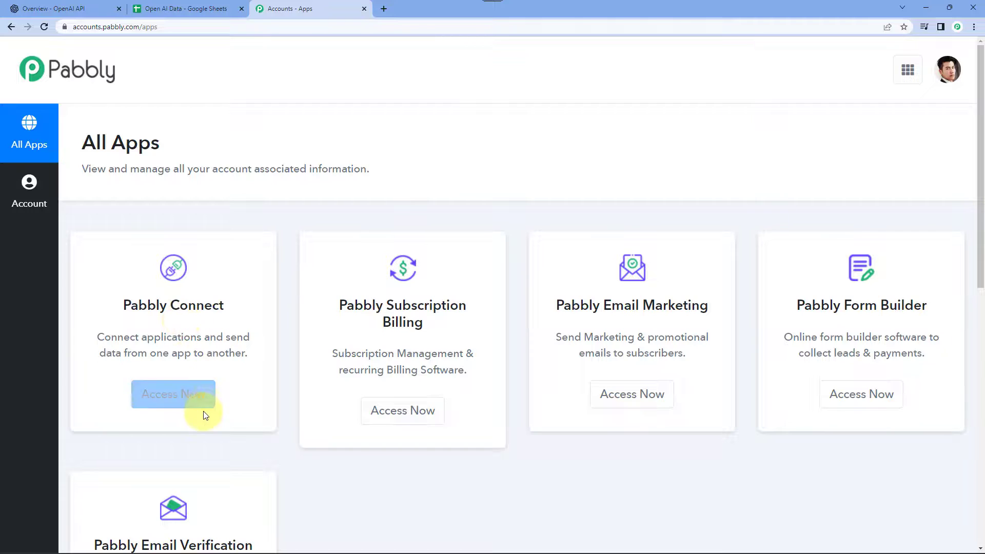
Access Pabbly Connect and create a workflow named "Google Sheets to OpenAI".
click(204, 405)
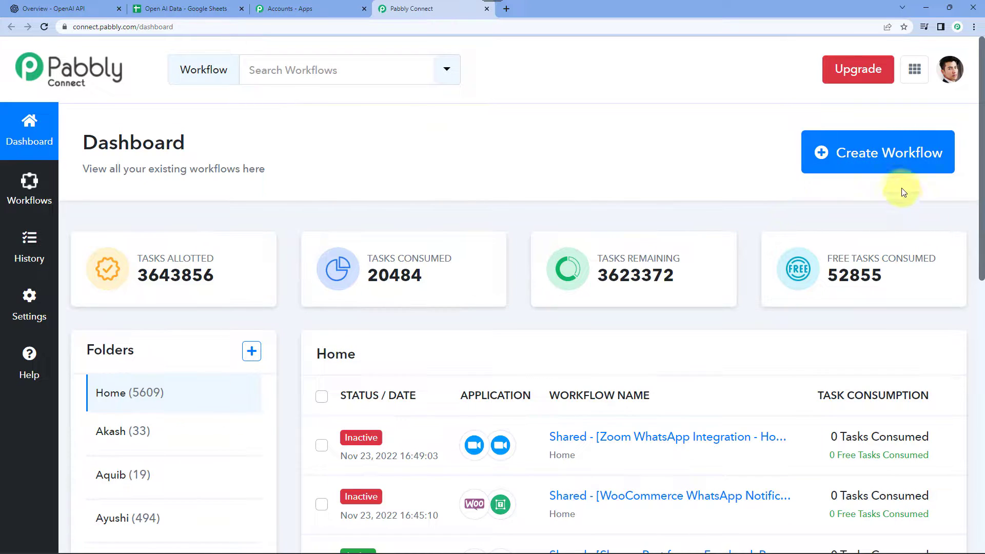
click(901, 166)
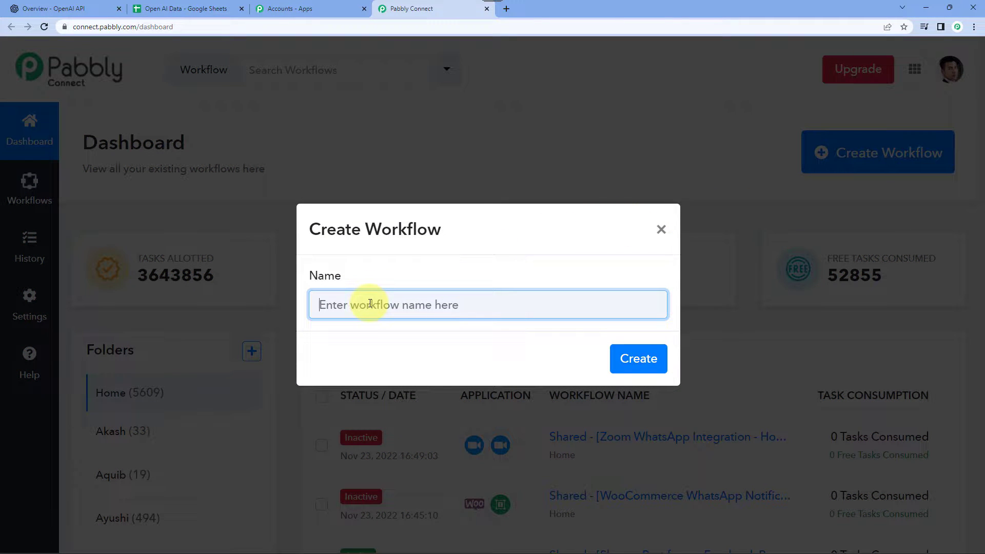
text(Google )
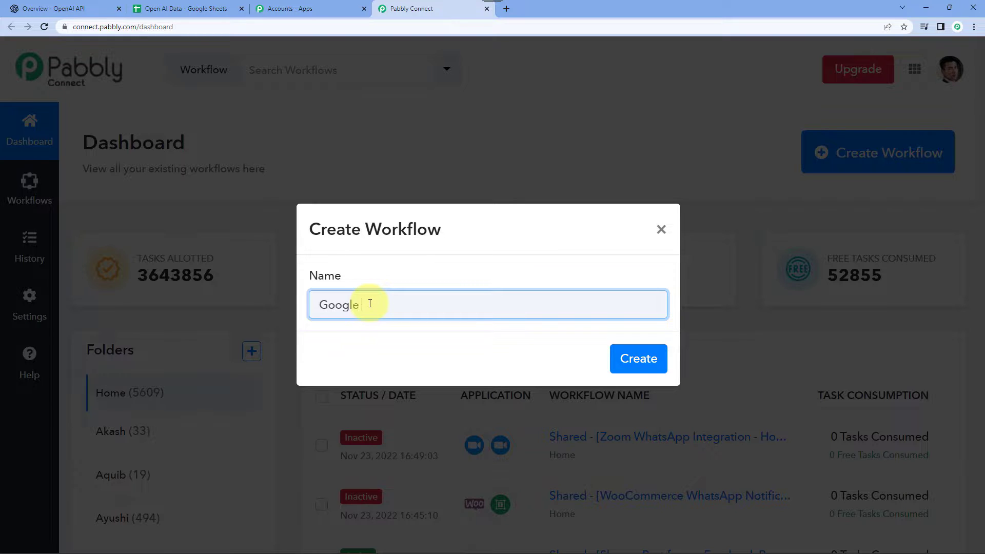
text(Sheets to Open AI)
key(BackSpace)
key(BackSpace)
key(BackSpace)
text(AI)
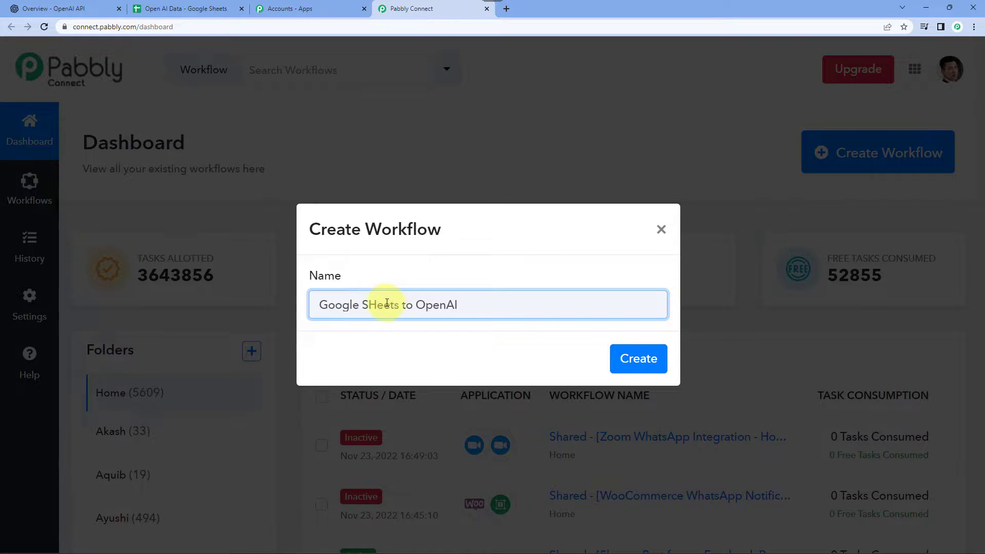
click(379, 303)
key(BackSpace)
text(h)
key(Return)
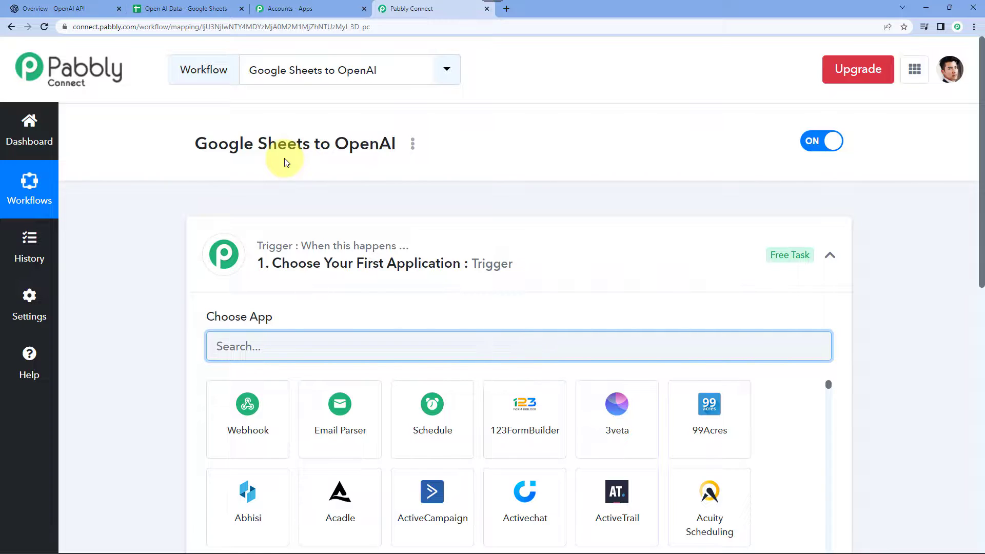
Collapse the workflow's trigger step and examine the article title, status and content cells in row 2 of the Open AI Data spreadsheet.
click(391, 263)
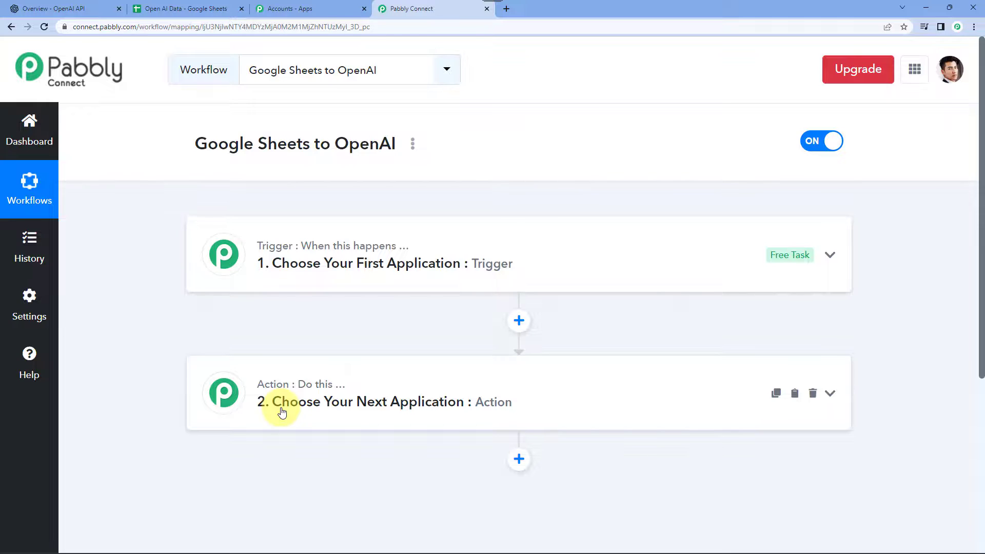
click(185, 9)
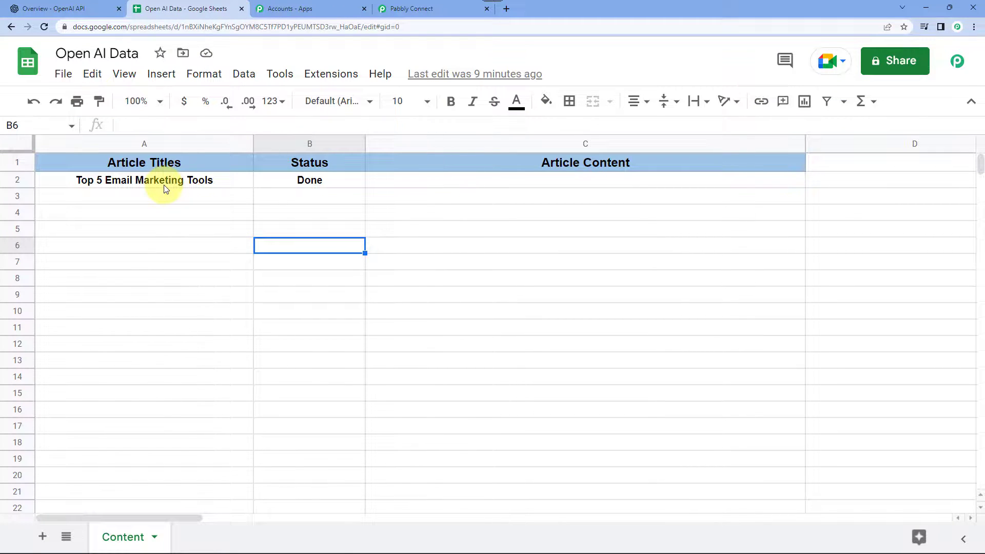
click(298, 190)
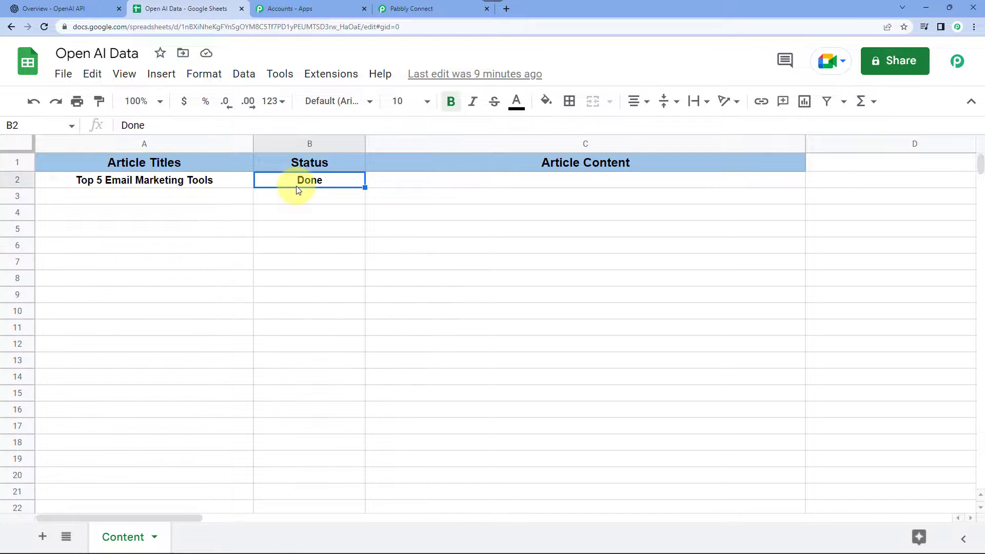
click(126, 185)
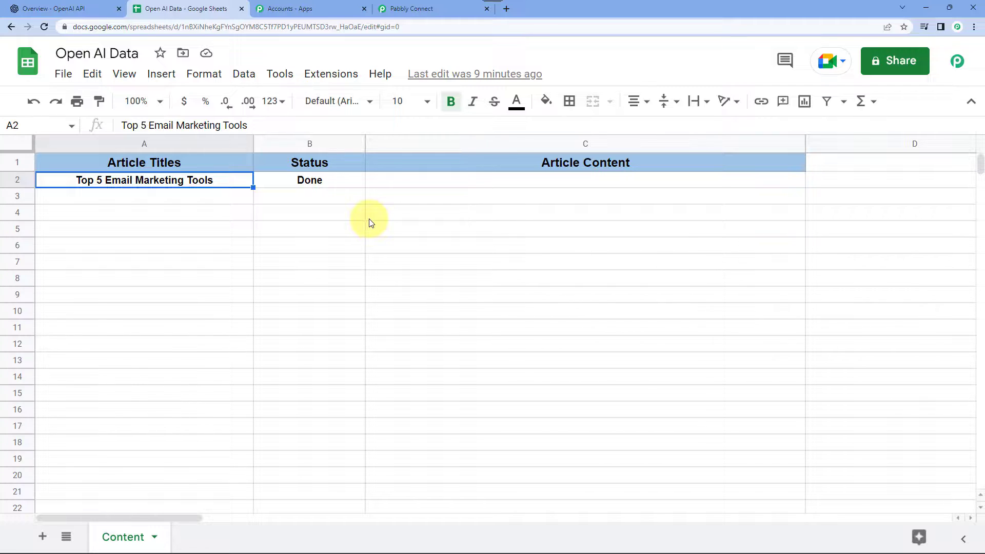
click(594, 188)
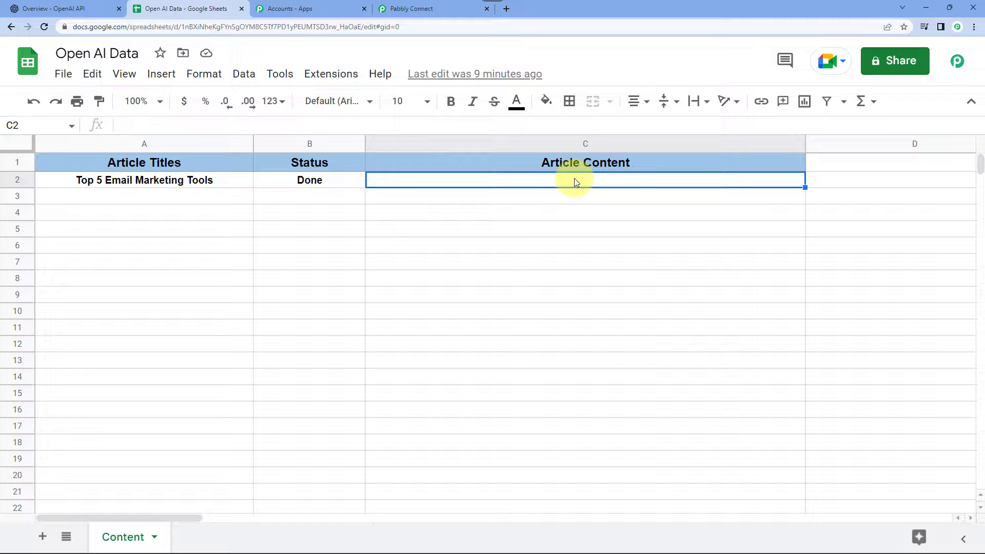
Back in Pabbly Connect, set the trigger application to Google Sheets with the event New or Updated Spreadsheet Row.
click(433, 8)
click(315, 263)
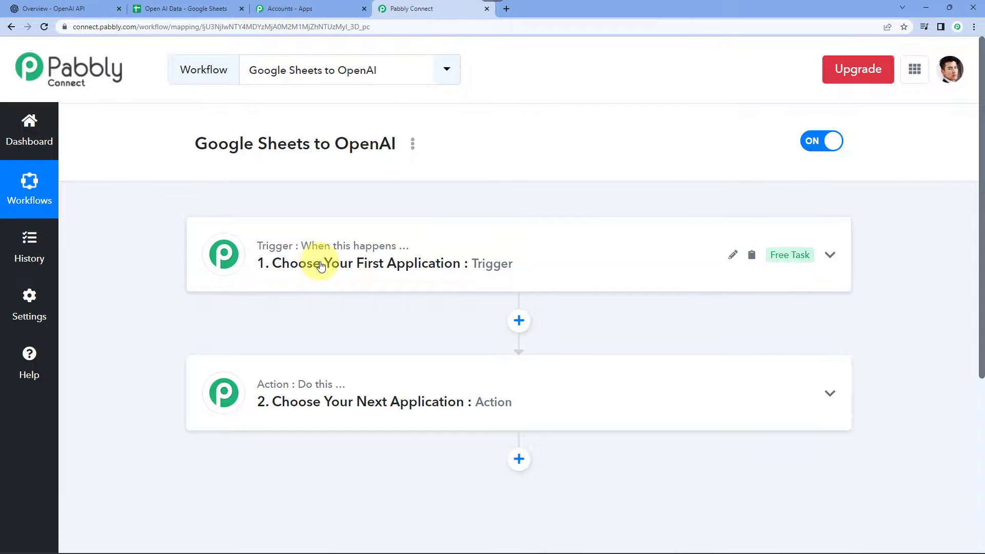
click(282, 346)
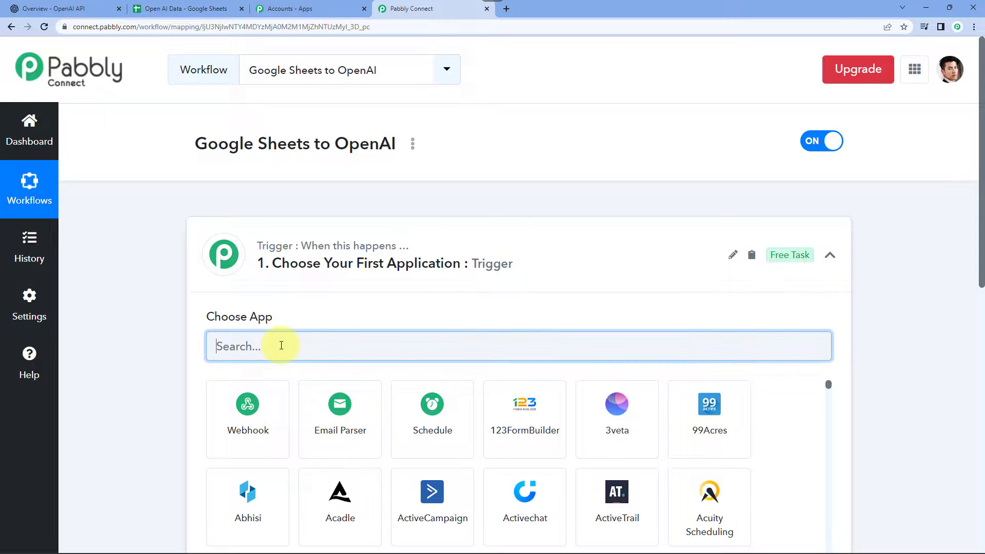
text(Google S)
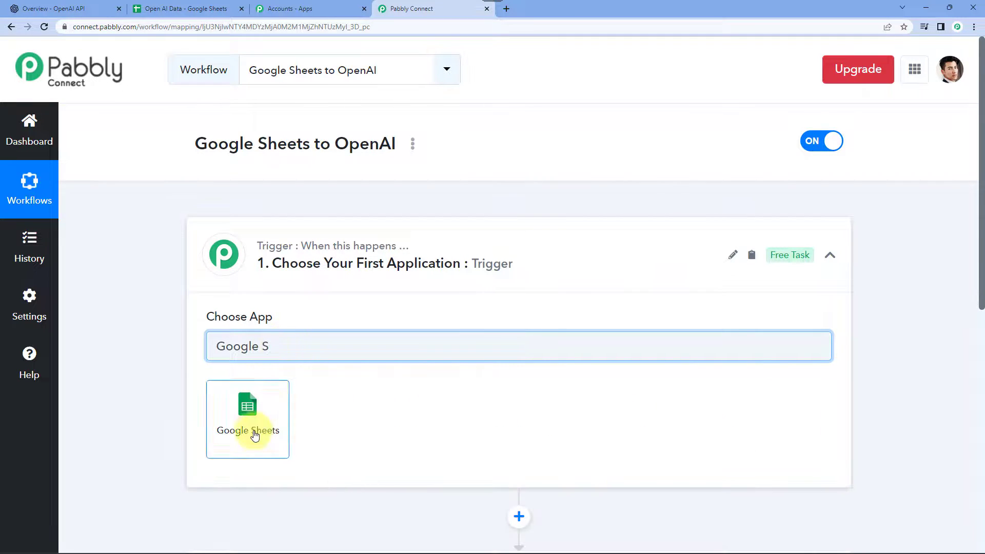
click(259, 434)
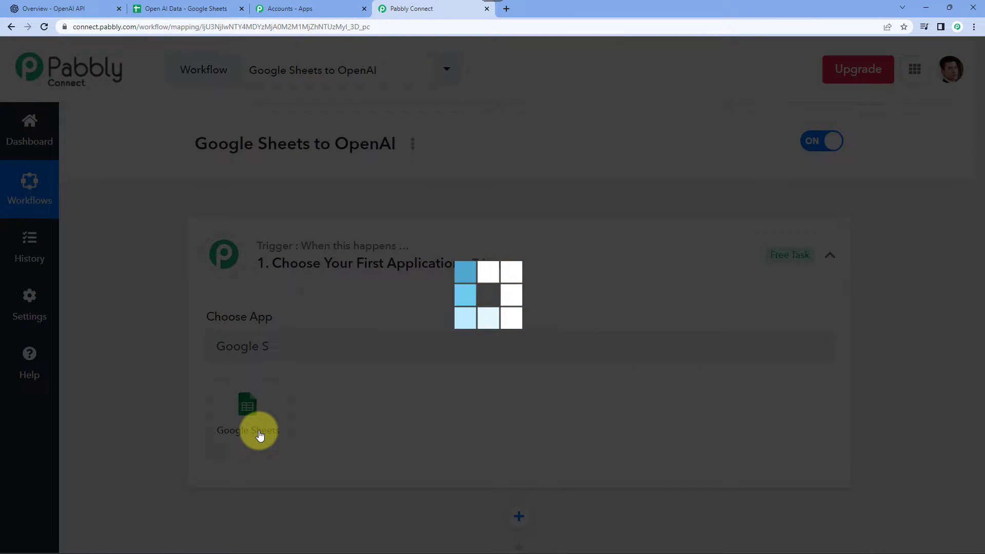
scroll(272, 367, down, 2)
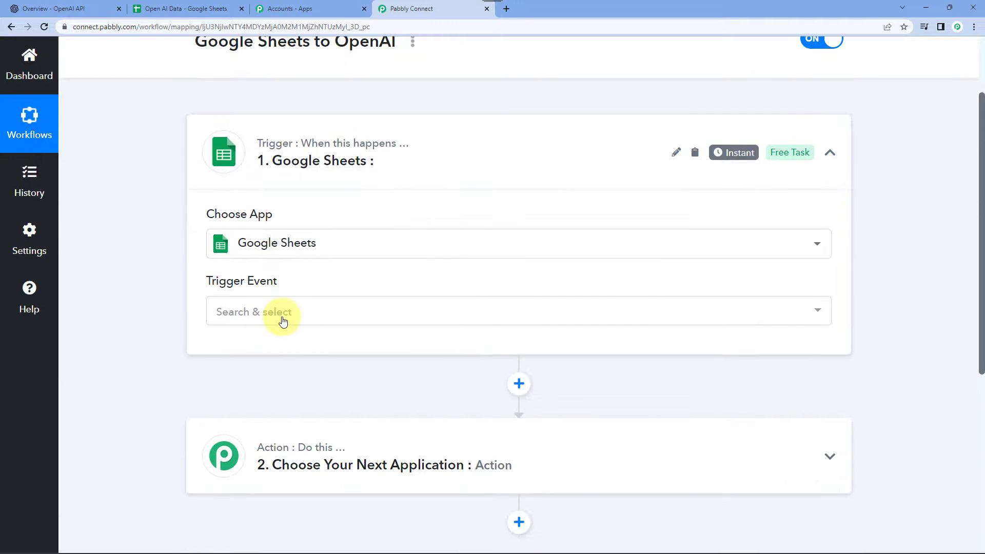
click(282, 315)
click(277, 382)
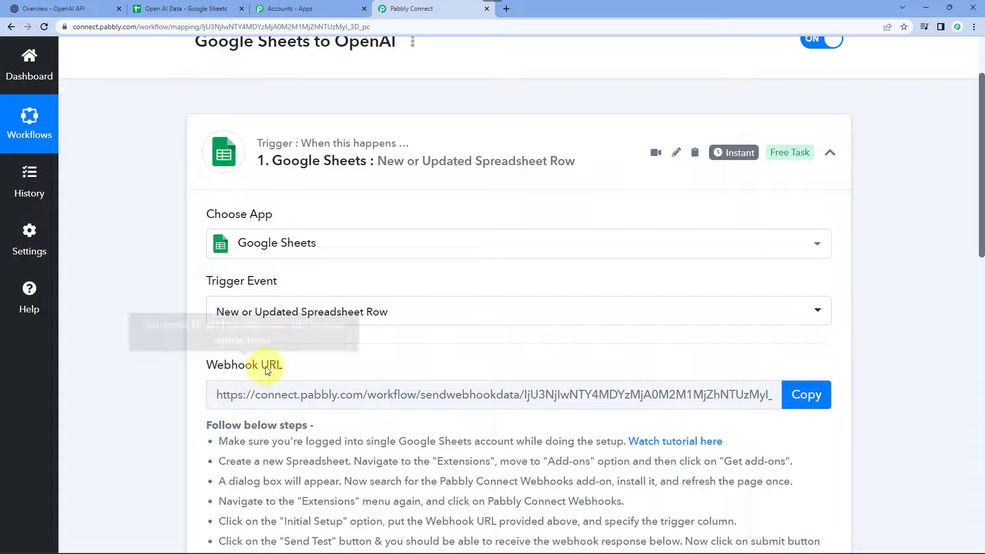
Copy the Google Sheets trigger's webhook URL and review the setup instructions below it.
scroll(277, 385, down, 2)
click(806, 292)
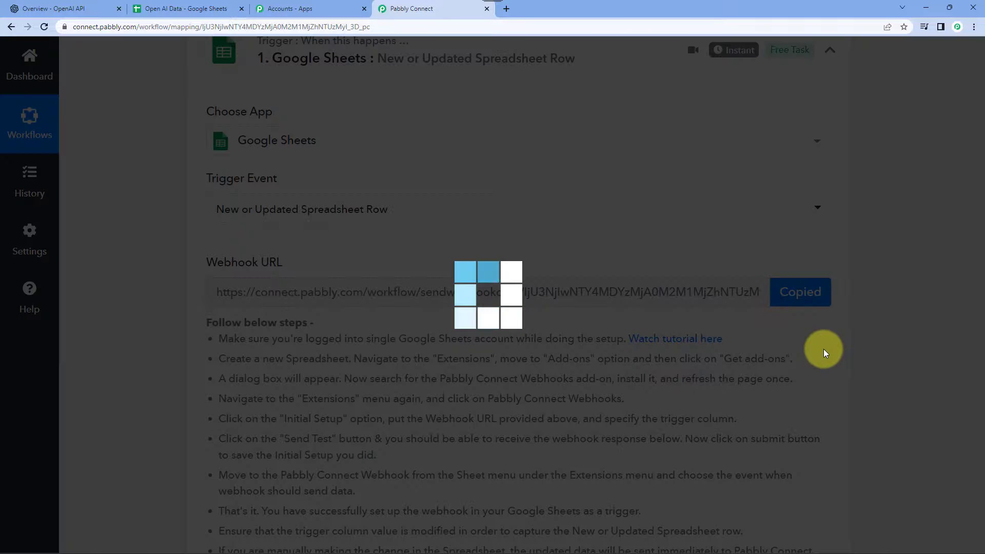
scroll(825, 353, down, 4)
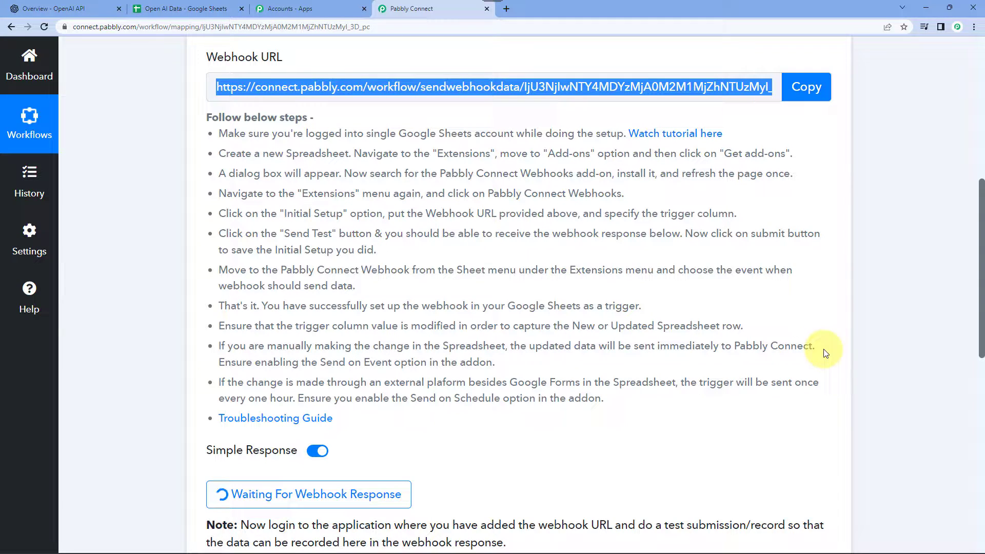
In the Open AI Data spreadsheet, look up the Pabbly Connect Webhooks add-on in the Google Workspace Marketplace and check its installation status.
click(200, 9)
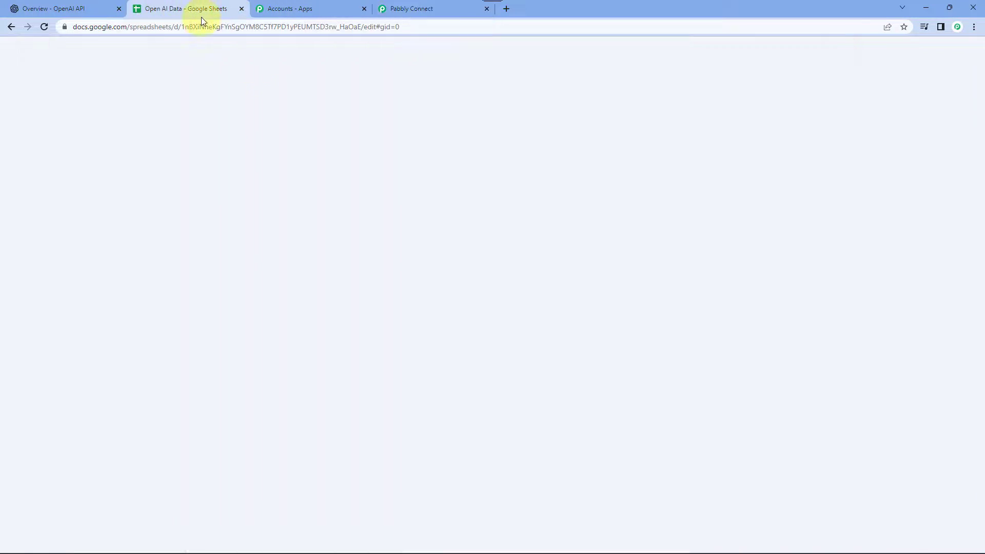
click(487, 314)
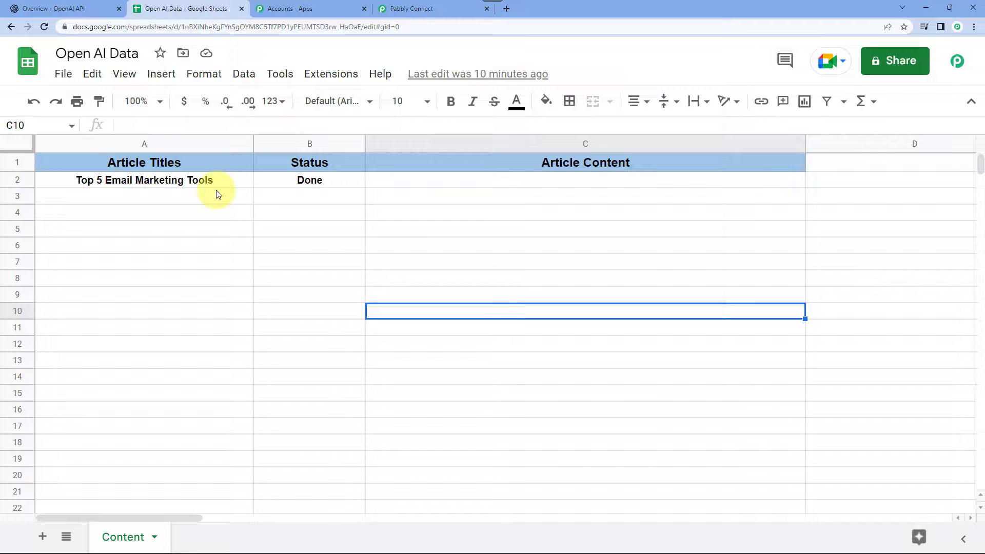
click(333, 75)
mouse_move(349, 104)
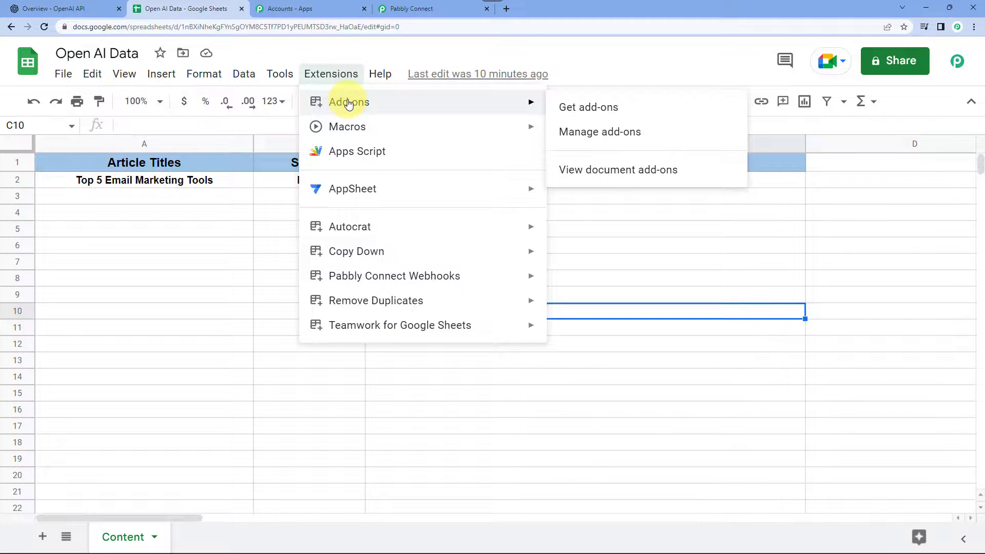
click(573, 110)
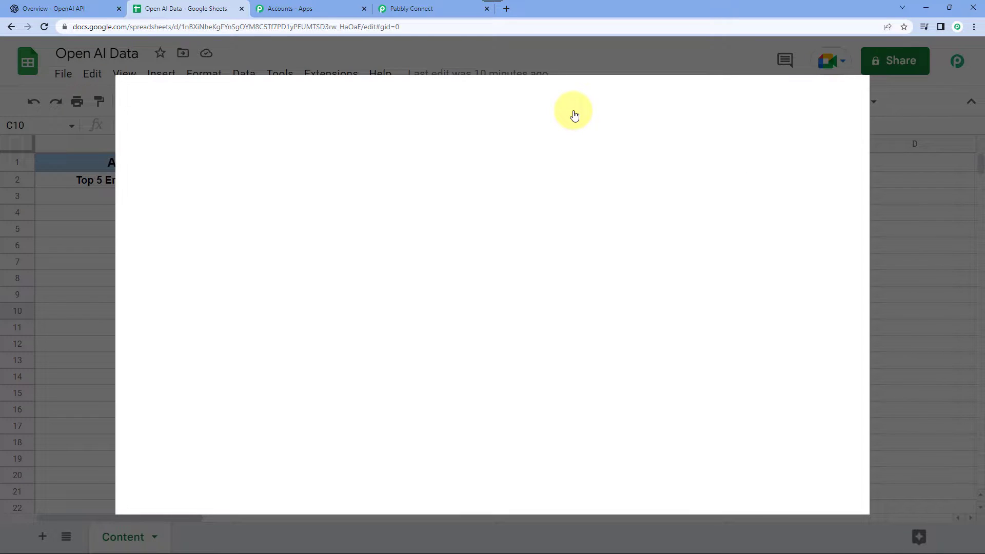
click(627, 101)
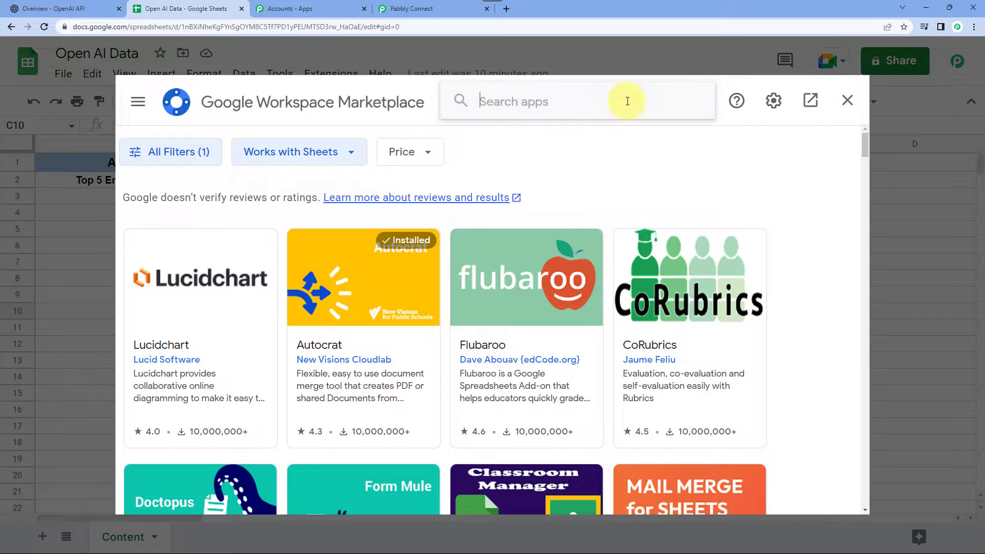
text(pabb)
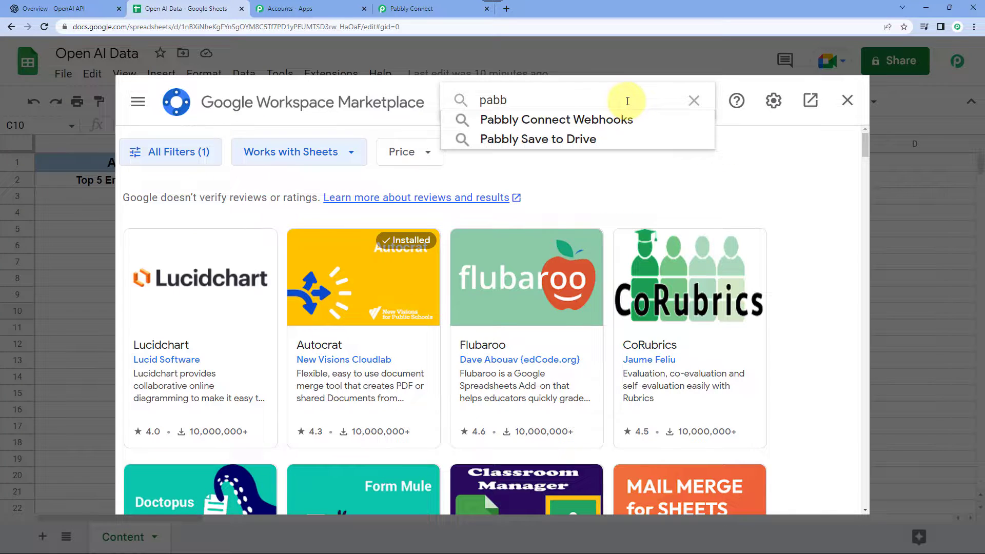
click(616, 118)
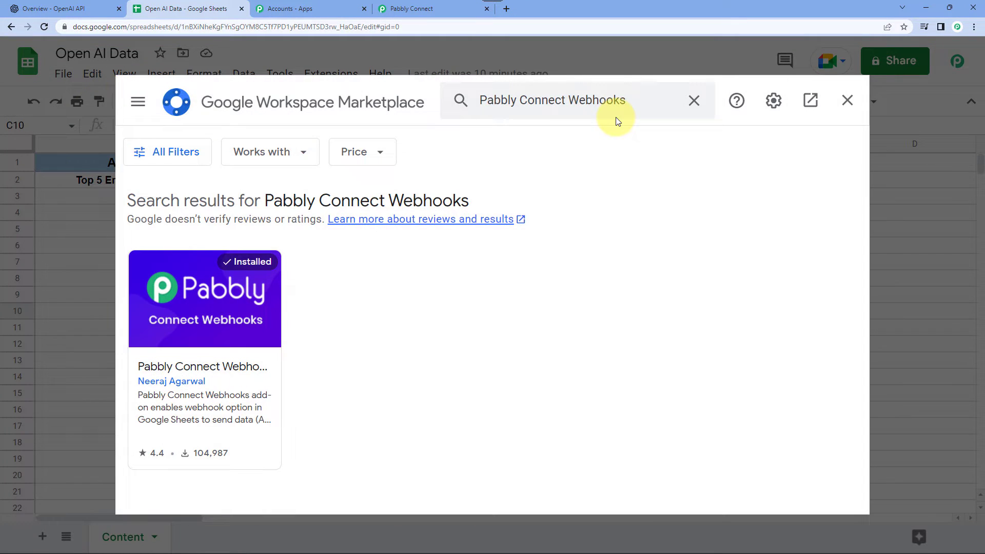
double_click(256, 261)
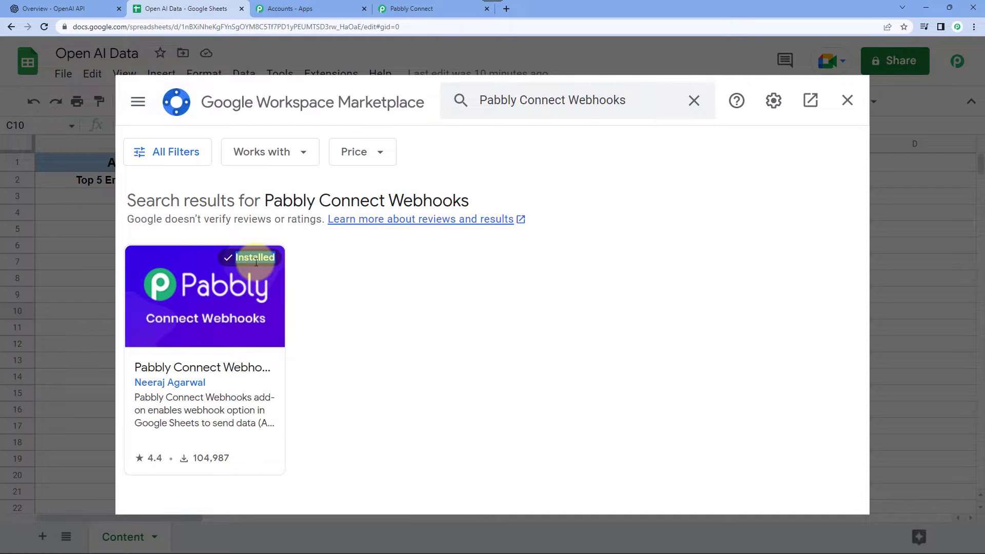
click(848, 101)
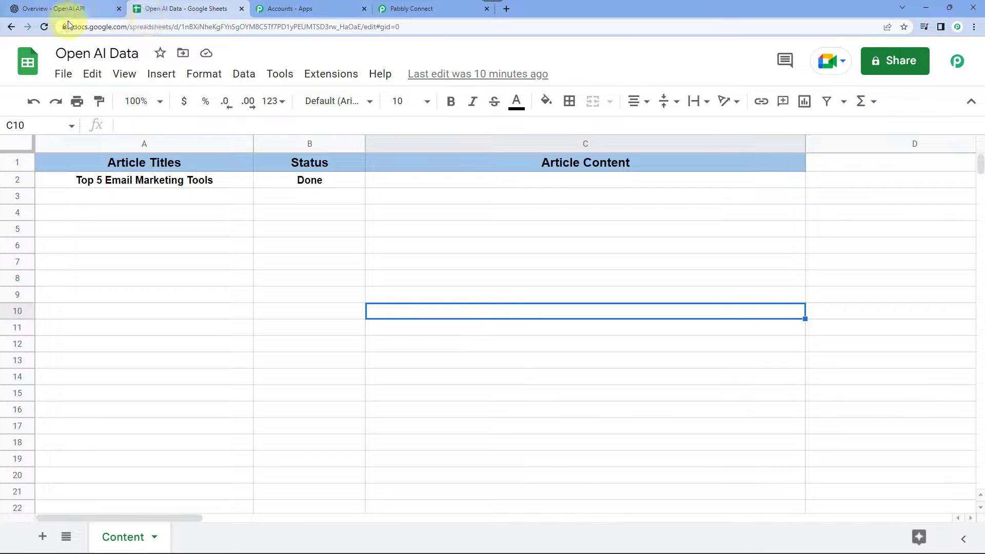
Reload the spreadsheet and open the Initial Setup of the Pabbly Connect Webhooks extension.
click(45, 26)
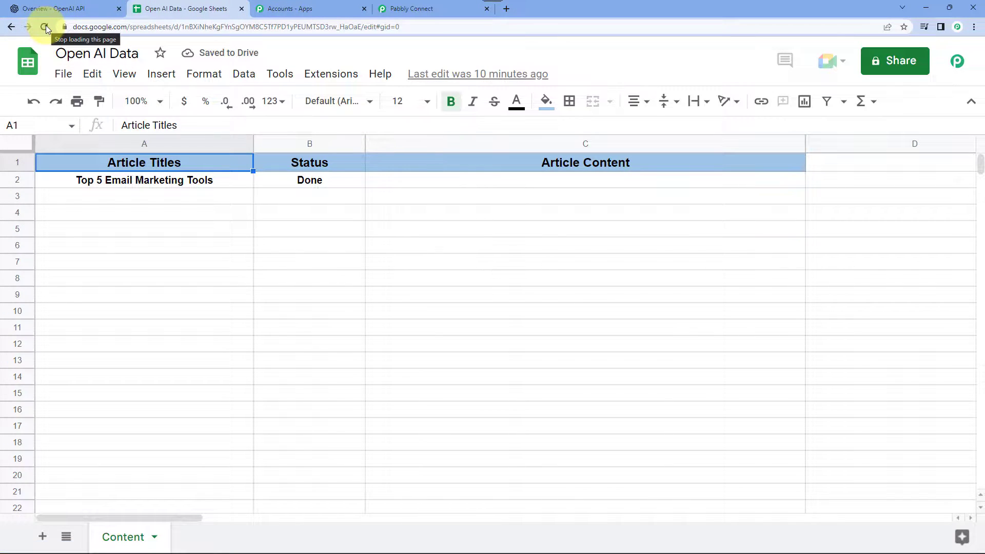
click(331, 74)
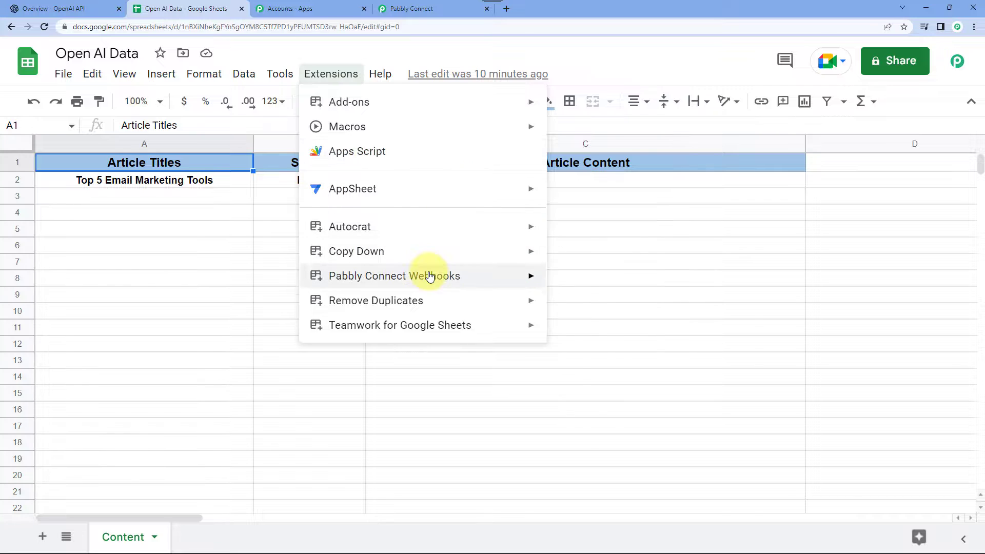
mouse_move(430, 277)
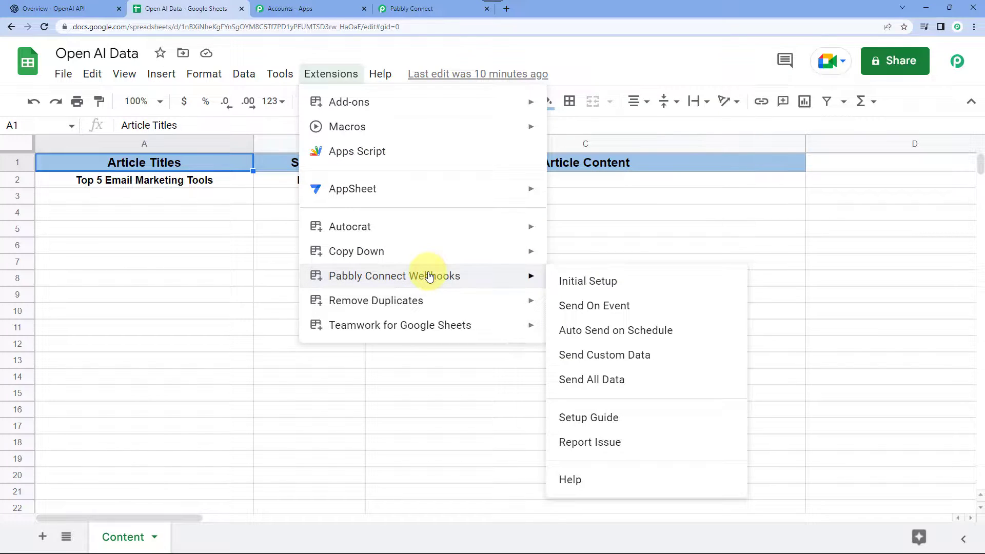
click(578, 281)
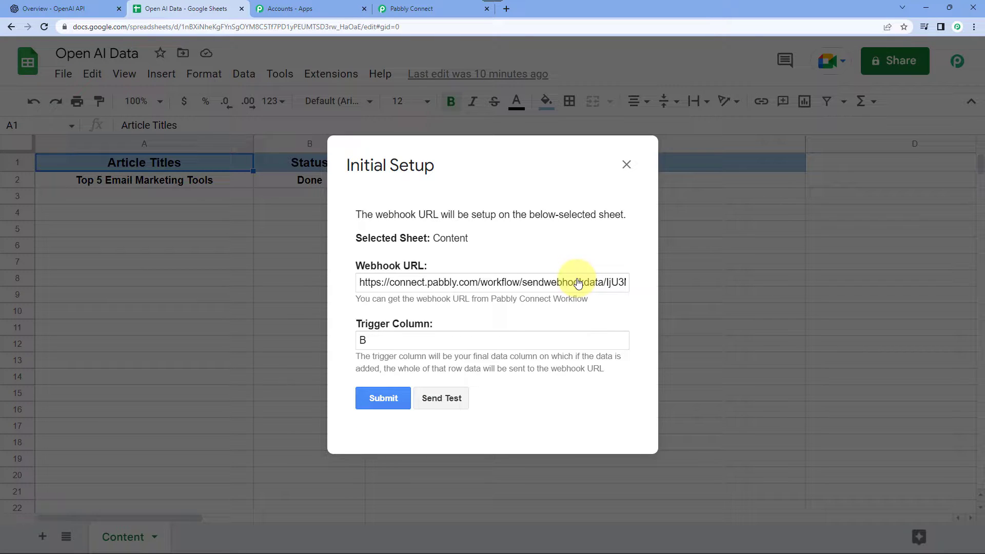
Copy the webhook URL from Pabbly Connect and replace the one in the Open AI Data sheet's Initial Setup with it.
click(411, 9)
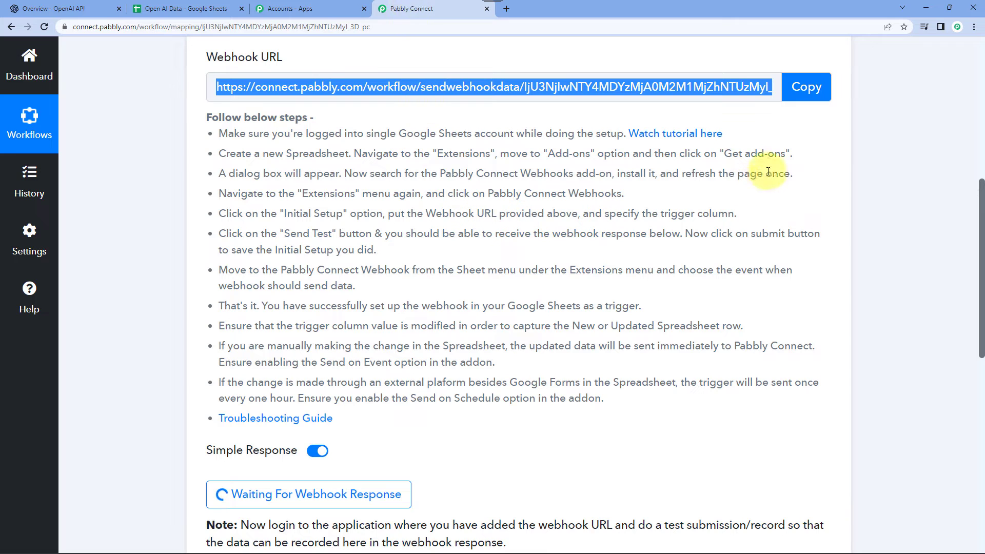
click(810, 88)
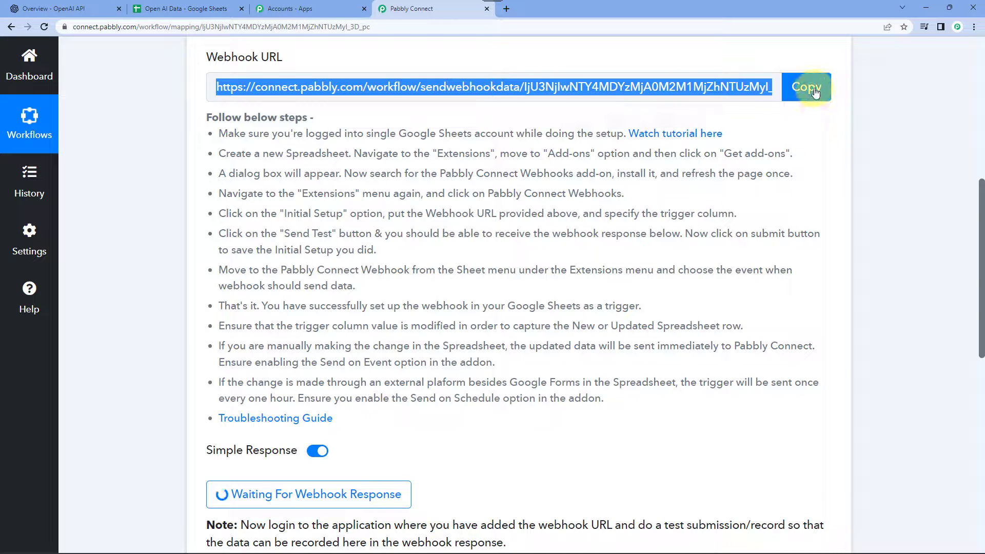
click(185, 9)
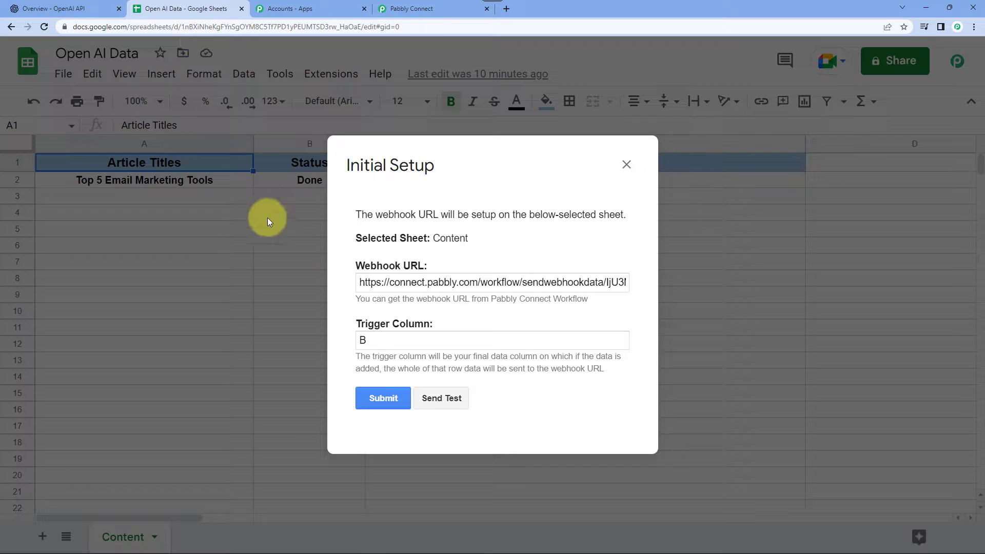
click(393, 288)
key(ctrl+a)
key(ctrl+c)
key(BackSpace)
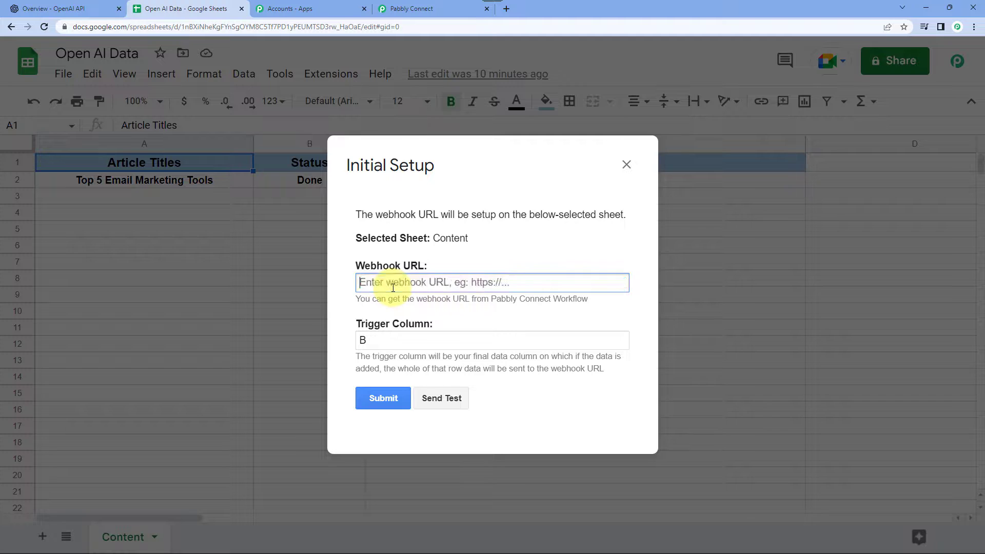
key(ctrl+v)
Set the trigger column in the Initial Setup to B.
double_click(358, 343)
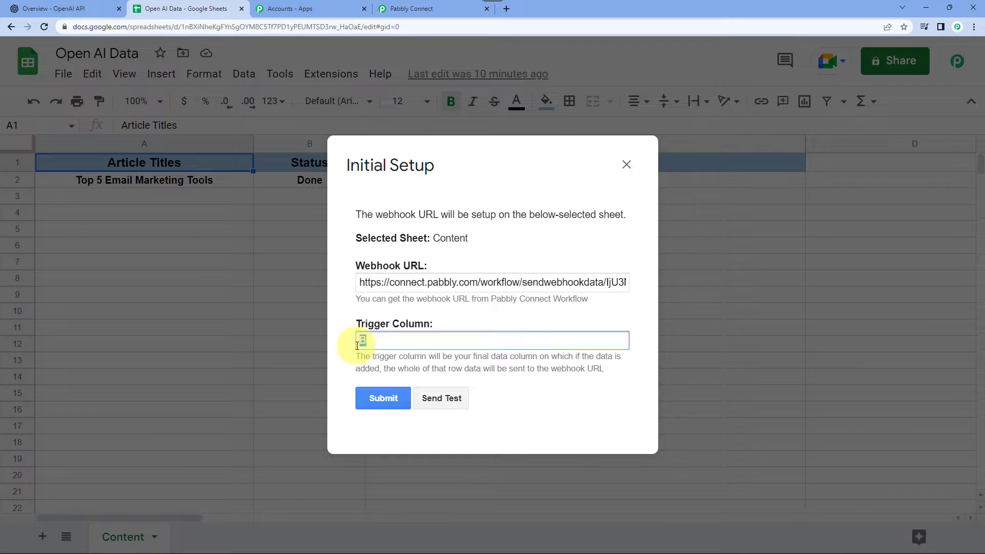
key(BackSpace)
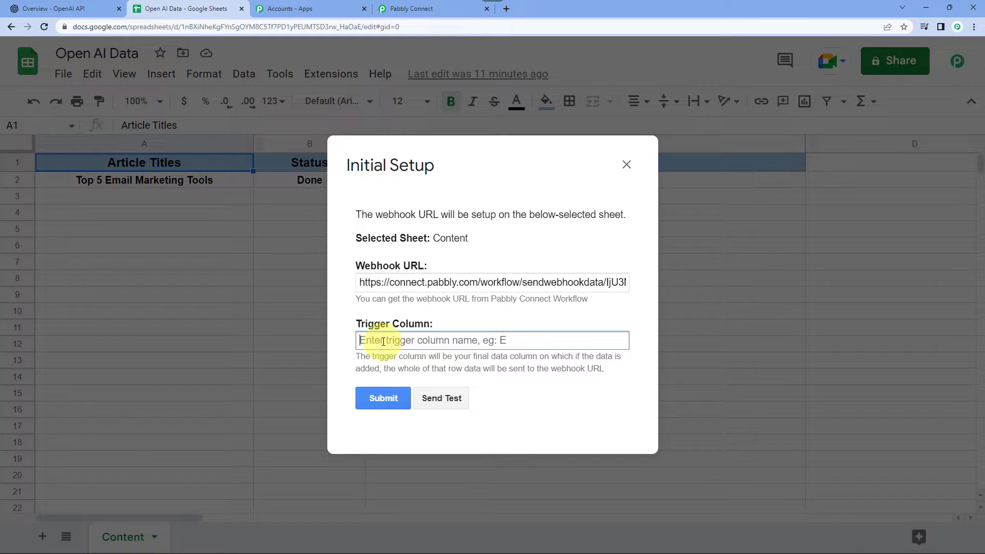
text(B)
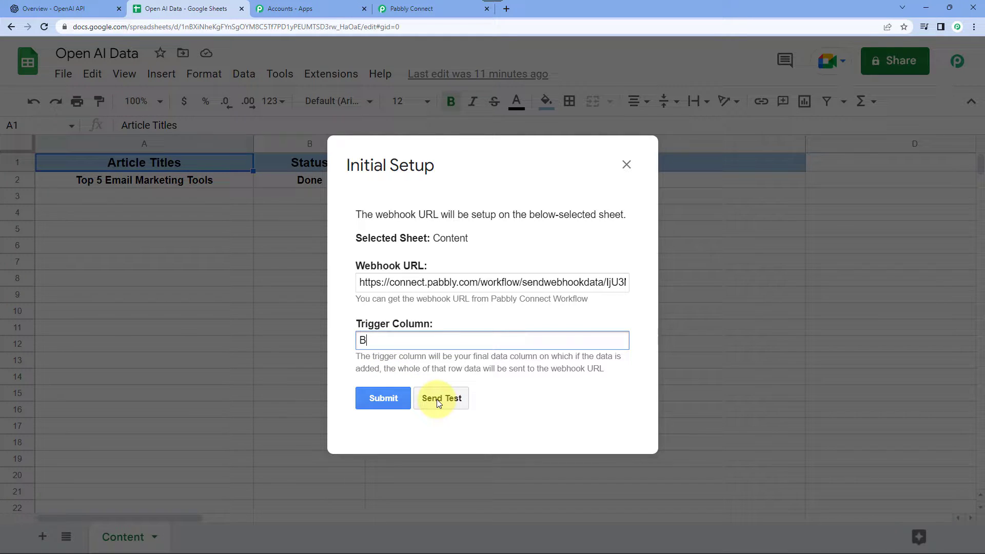
Send the sheet's test data to the webhook, check the capture status in Pabbly Connect, and resend the test from the Initial Setup.
click(451, 400)
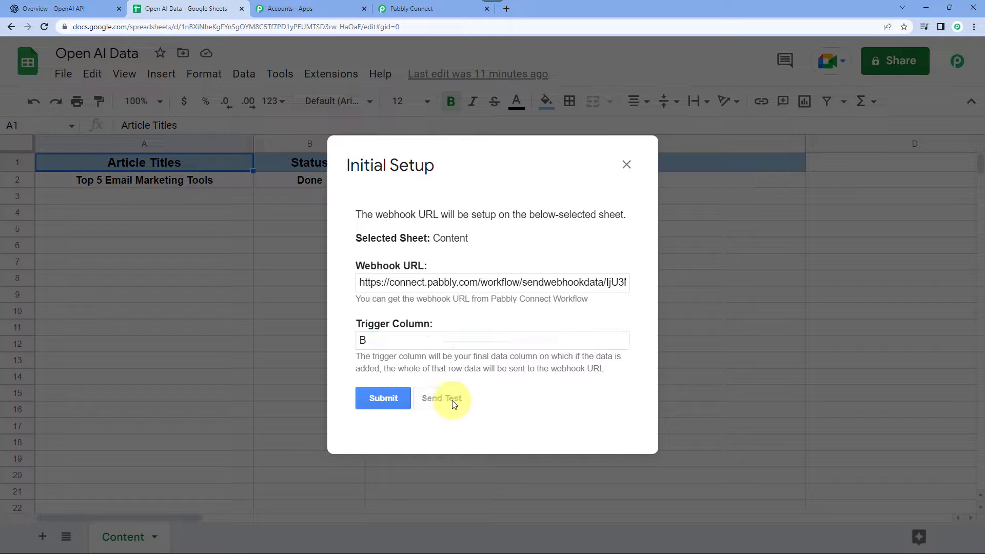
click(421, 10)
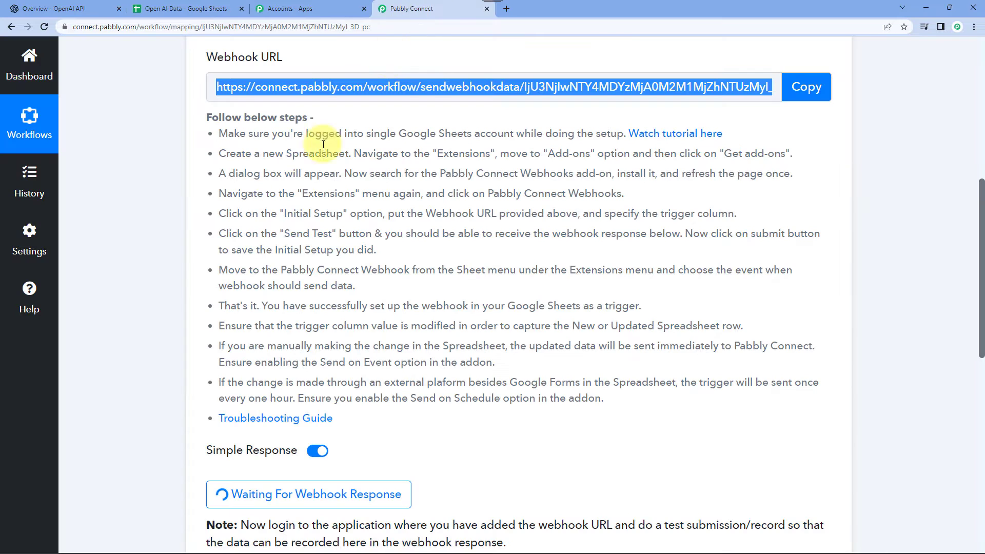
scroll(160, 303, down, 5)
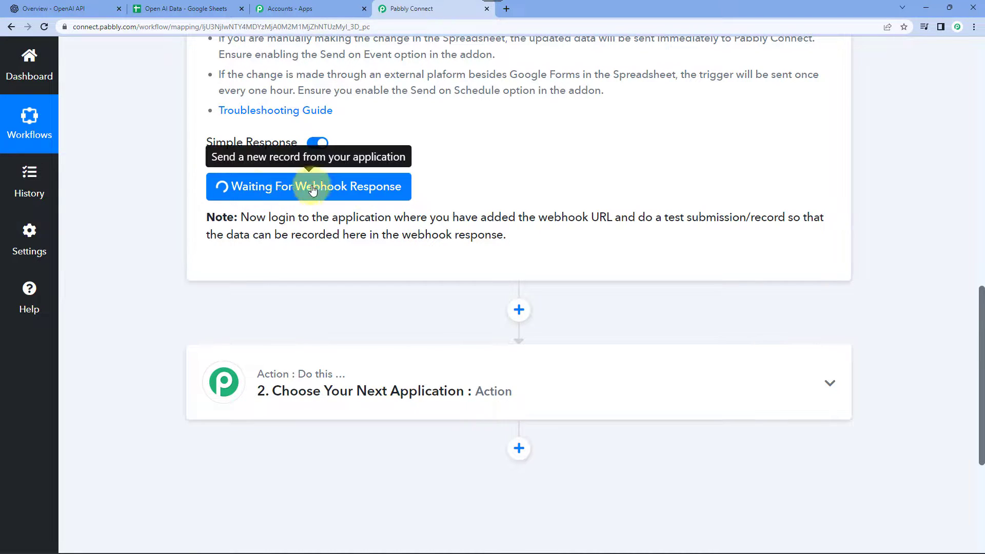
click(175, 9)
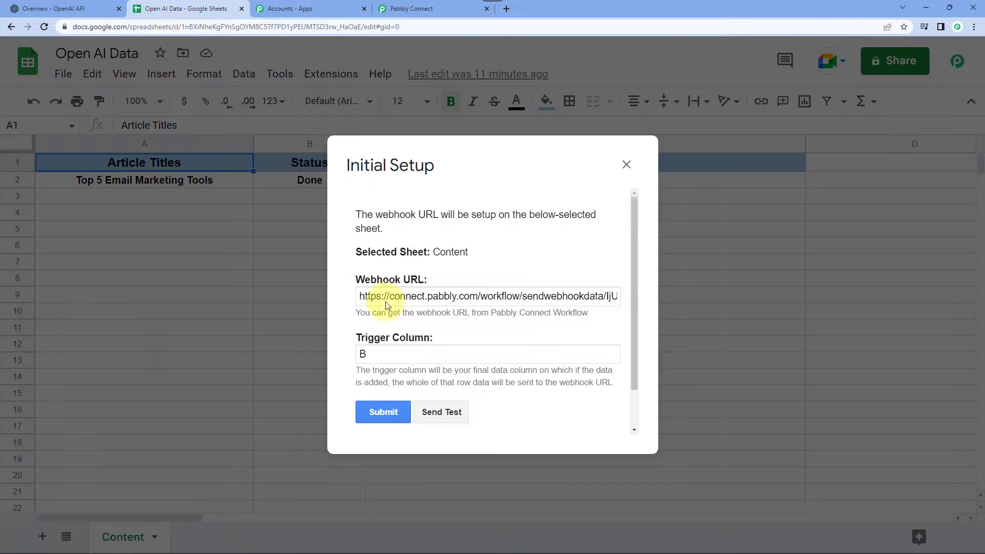
click(459, 411)
scroll(462, 369, down, 1)
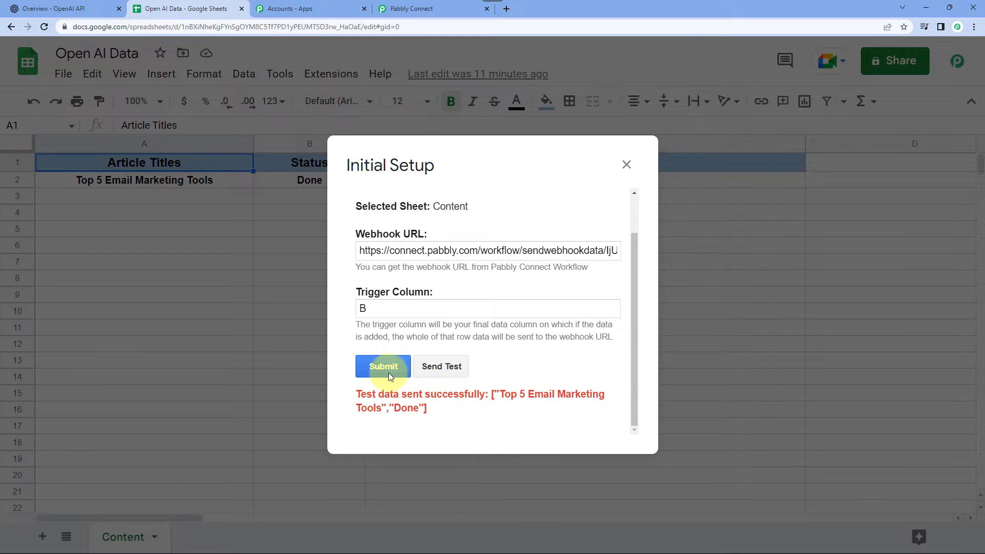
click(454, 373)
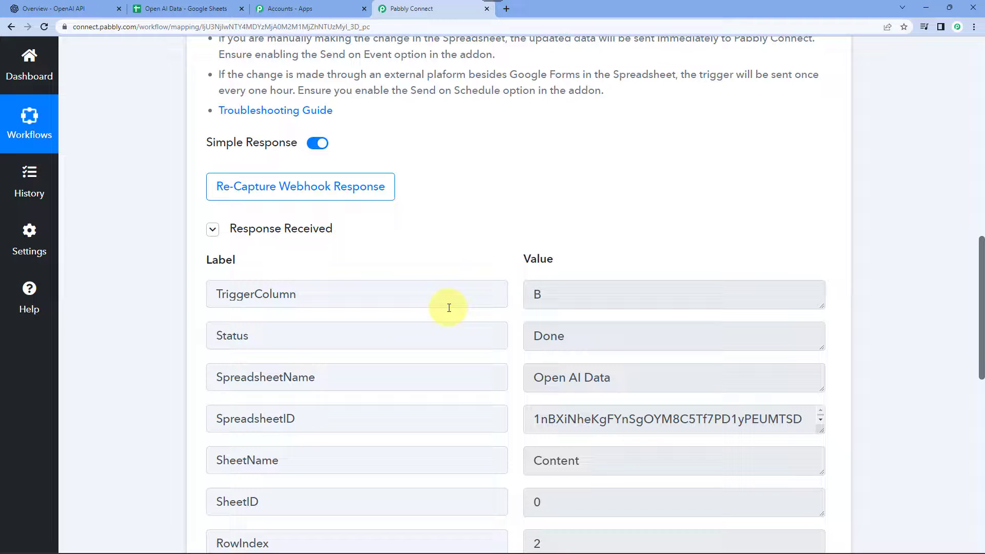
In Pabbly Connect, review the Article Titles and Status values in the received webhook response.
scroll(163, 291, down, 4)
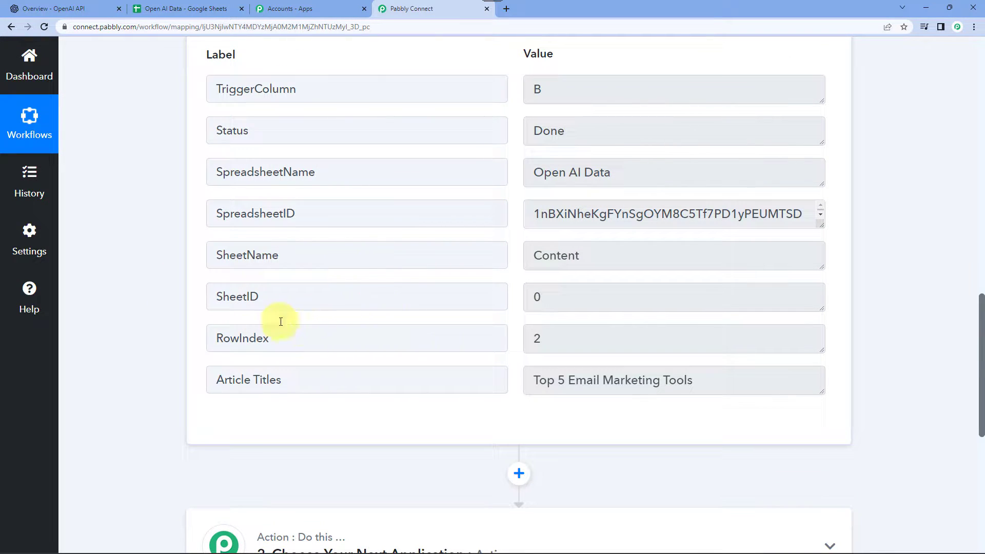
triple_click(713, 389)
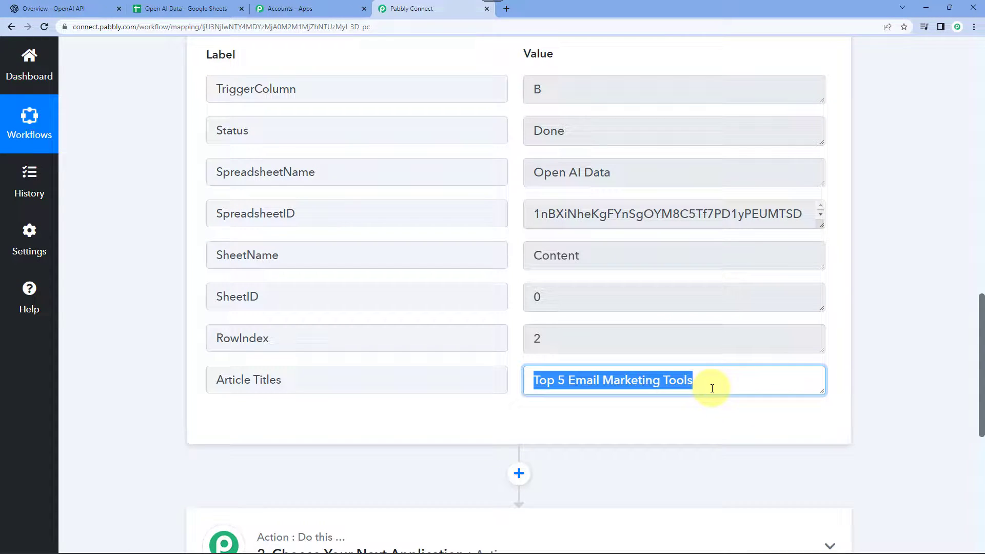
triple_click(551, 135)
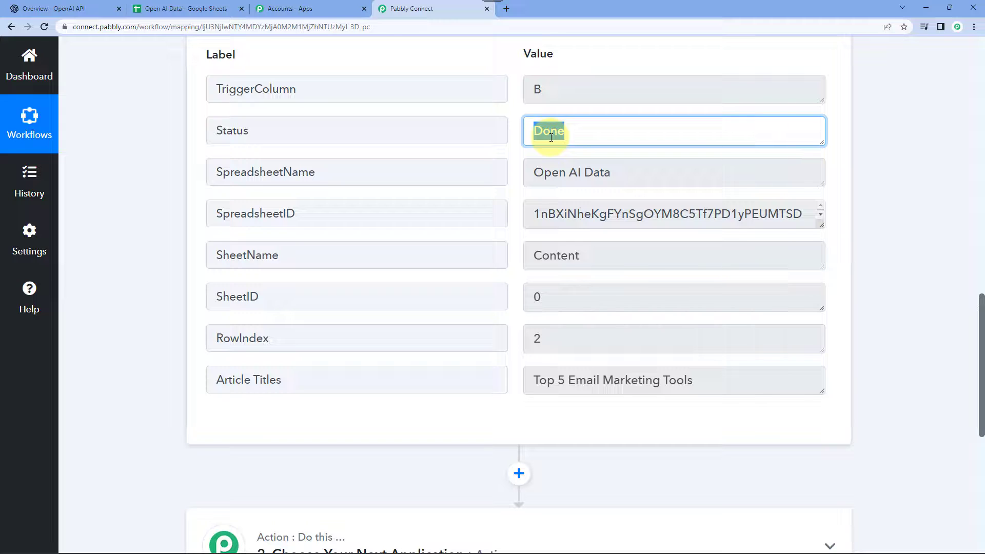
Return to the Open AI Data spreadsheet, submit the Initial Setup and close it.
click(210, 9)
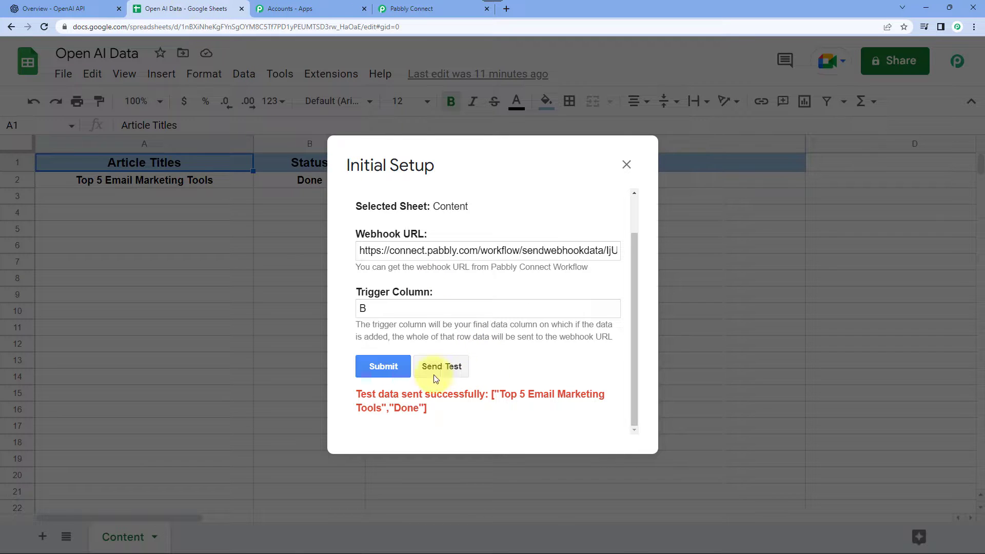
click(365, 367)
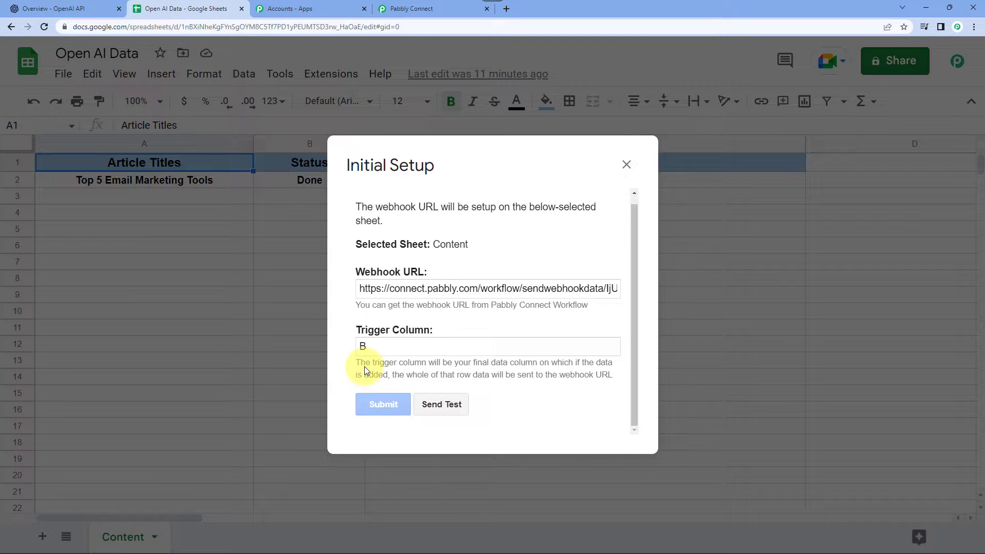
click(627, 164)
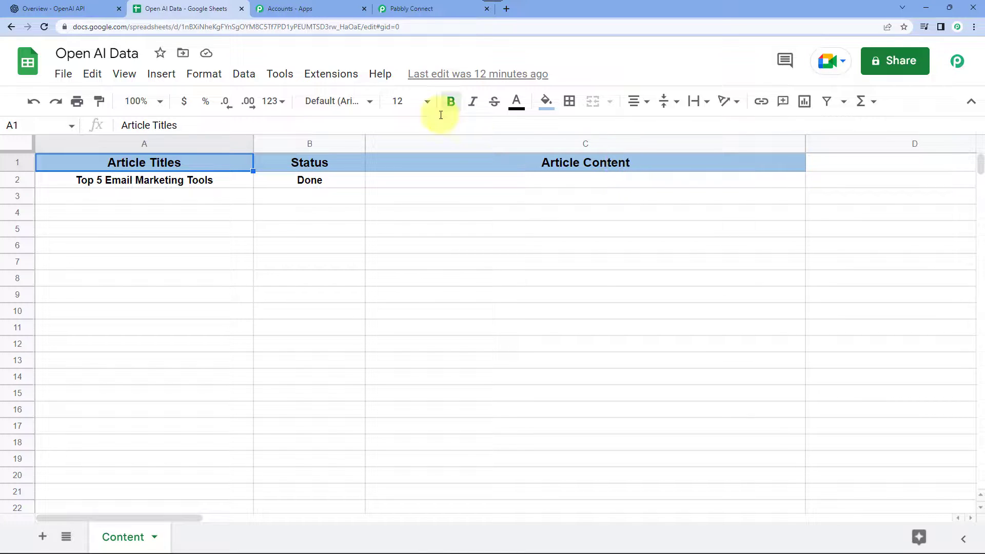
Enable Send On Event for the Pabbly Connect Webhooks extension in the spreadsheet.
click(311, 78)
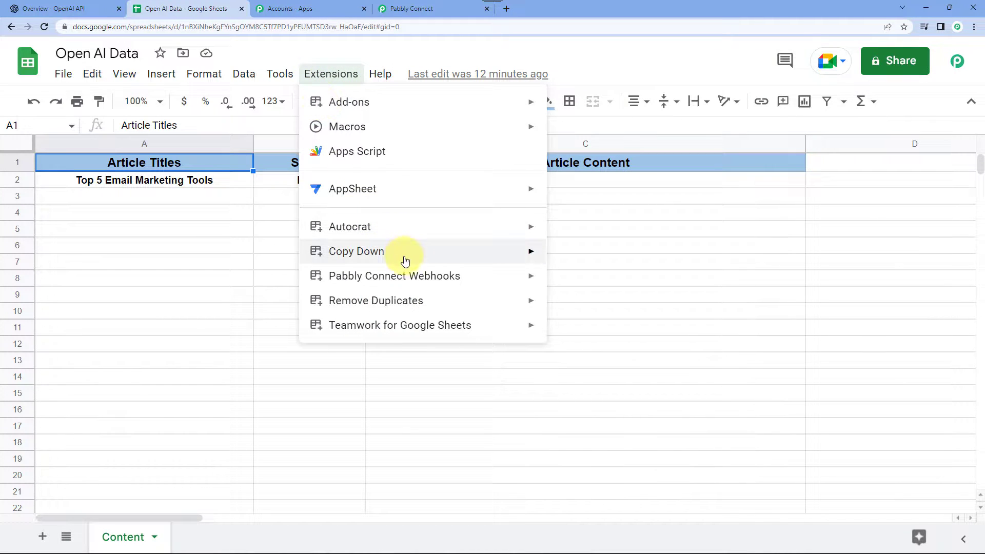
mouse_move(414, 278)
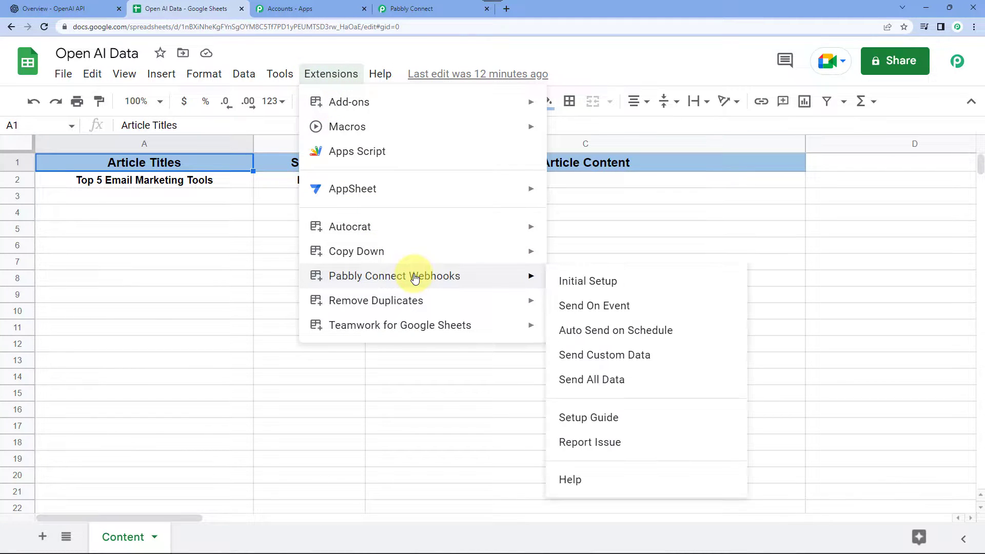
click(588, 306)
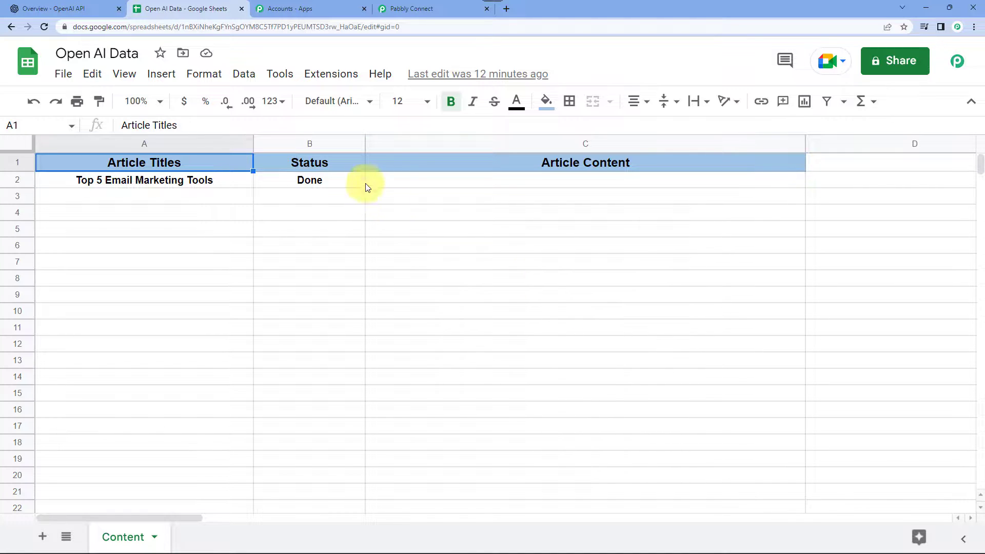
Compare the article title and status in row 2 of the sheet with the response captured in Pabbly Connect.
click(142, 185)
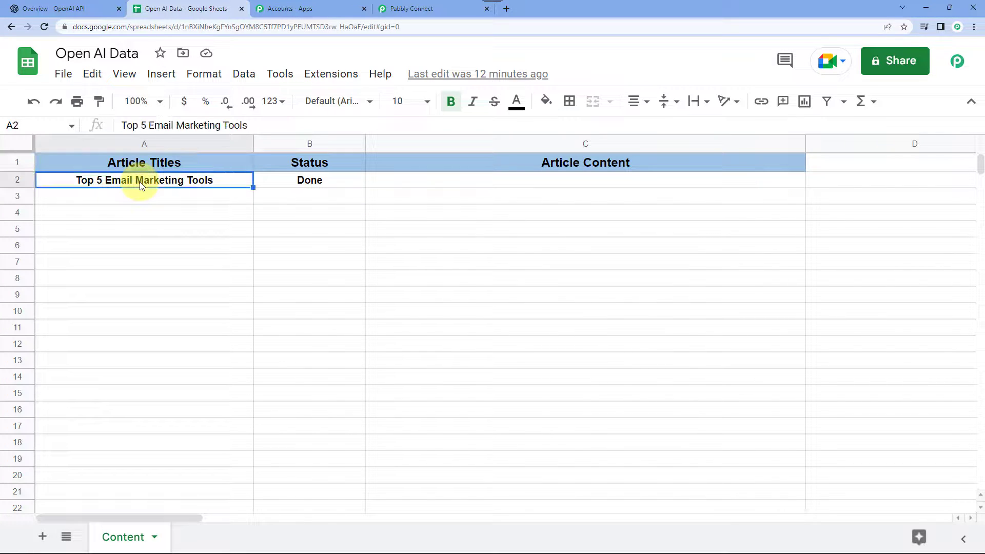
click(297, 185)
click(424, 10)
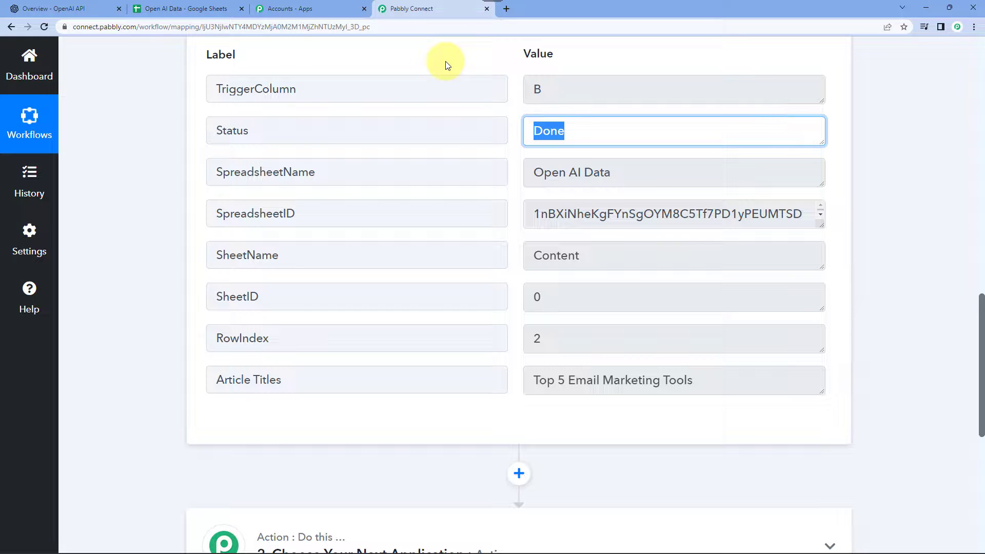
click(561, 380)
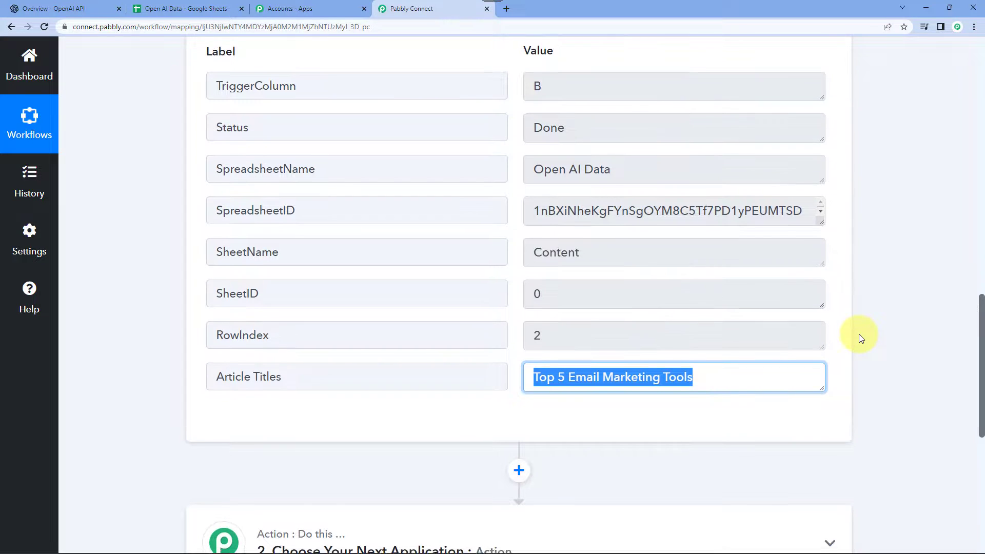
Add an action step after the Google Sheets trigger using OpenAI with the event Generate Content.
scroll(859, 334, down, 3)
click(518, 321)
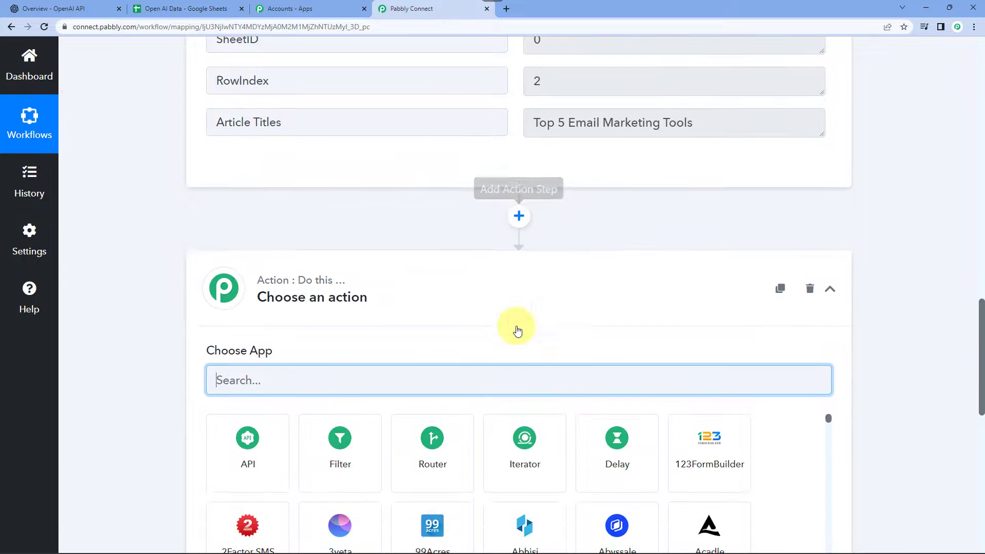
text(Open)
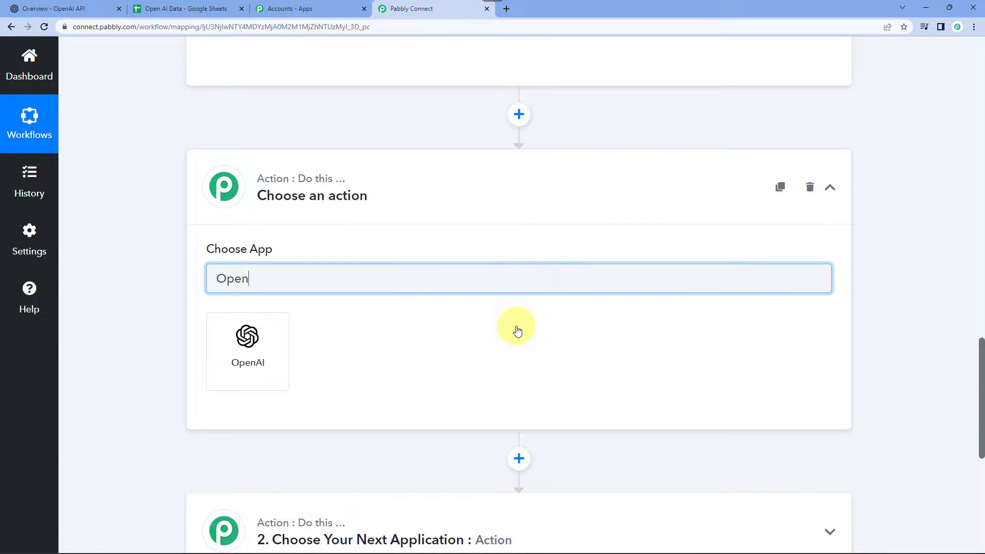
click(246, 356)
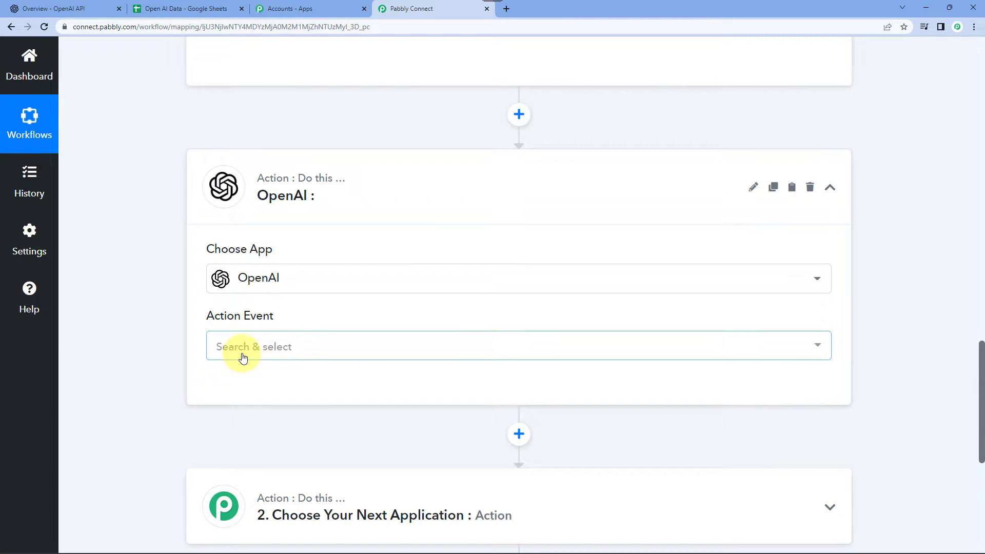
click(244, 358)
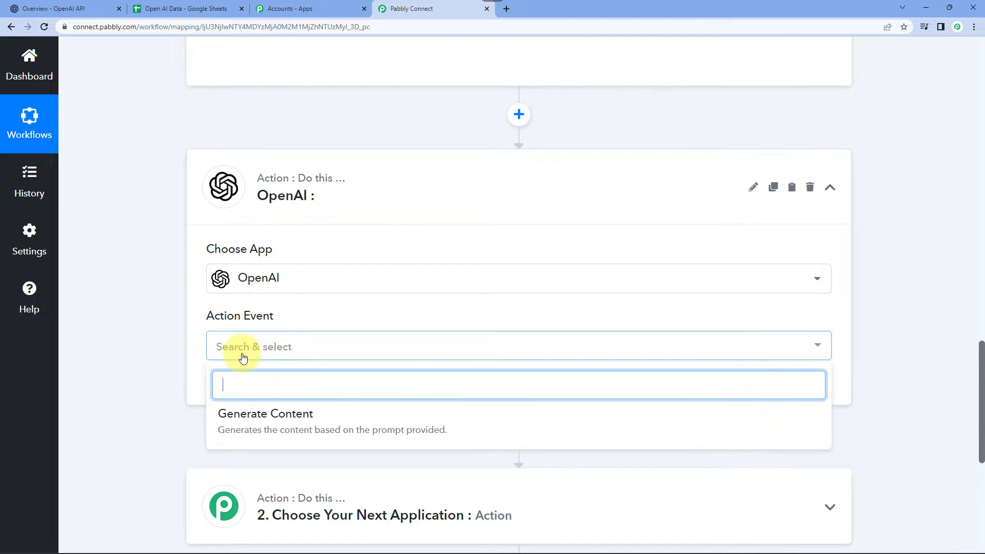
click(276, 416)
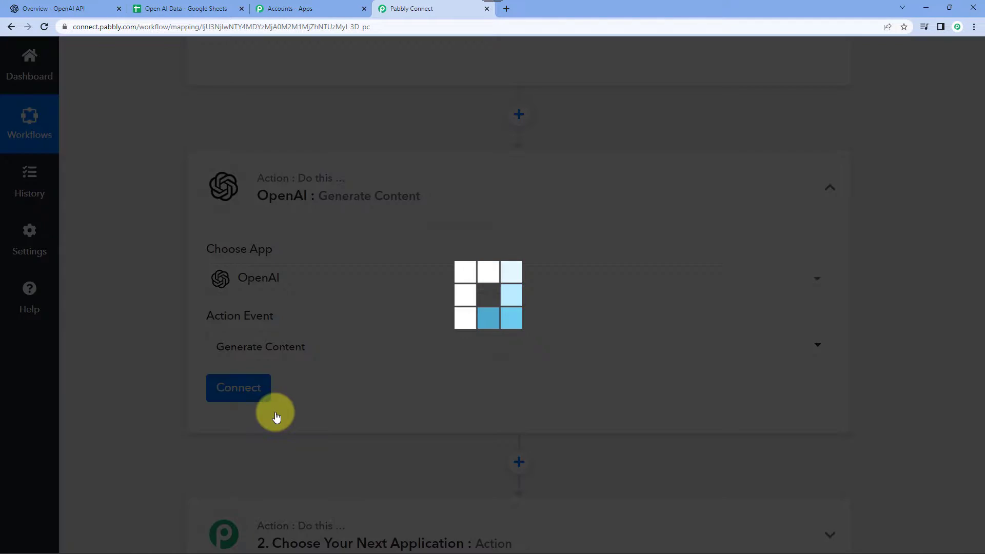
Start a new OpenAI connection, and generate and copy a new secret key on the linked OpenAI API Keys page.
click(254, 394)
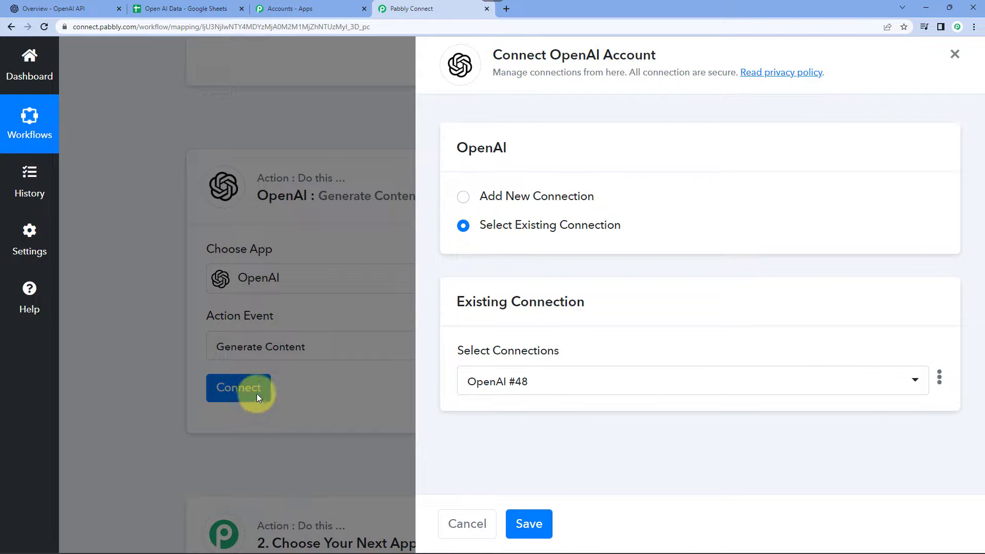
click(555, 204)
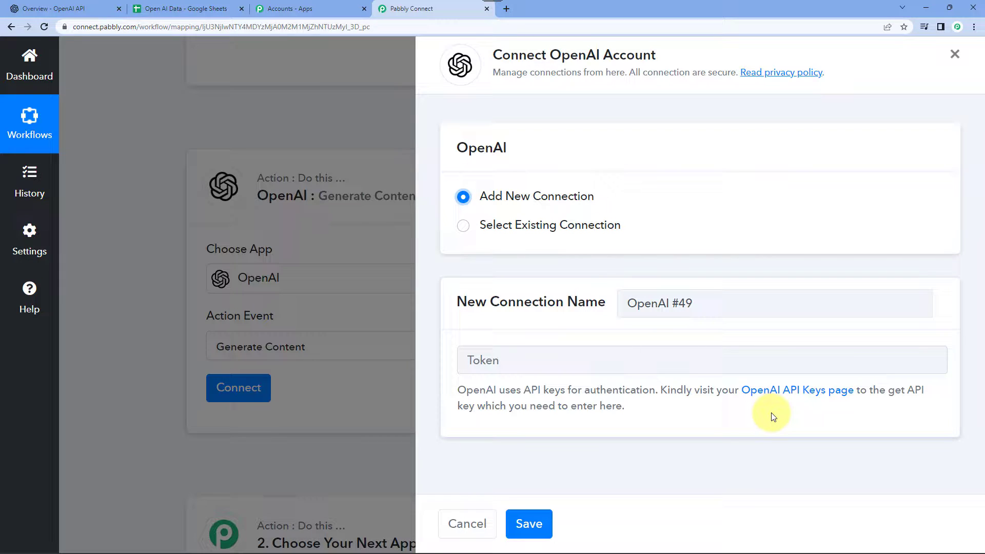
click(805, 396)
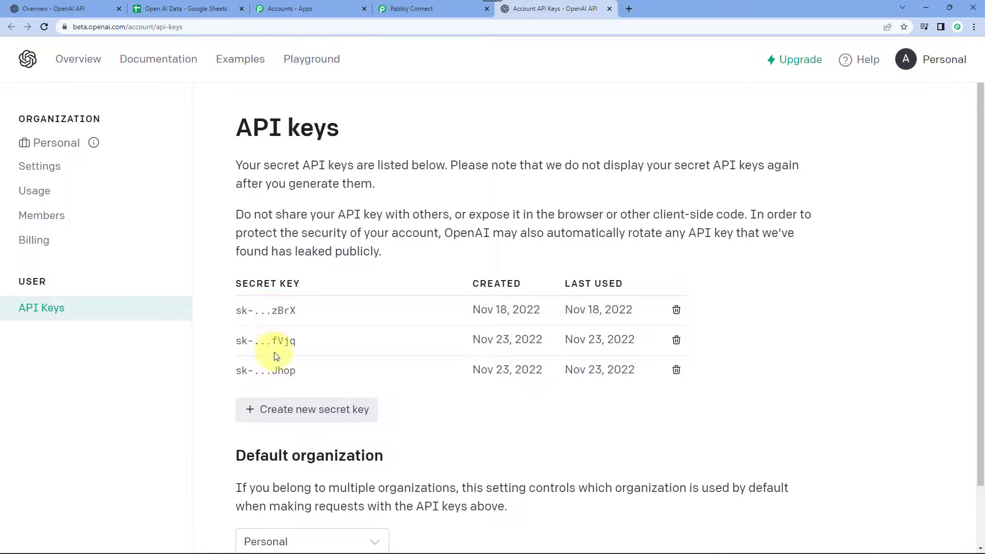
click(295, 414)
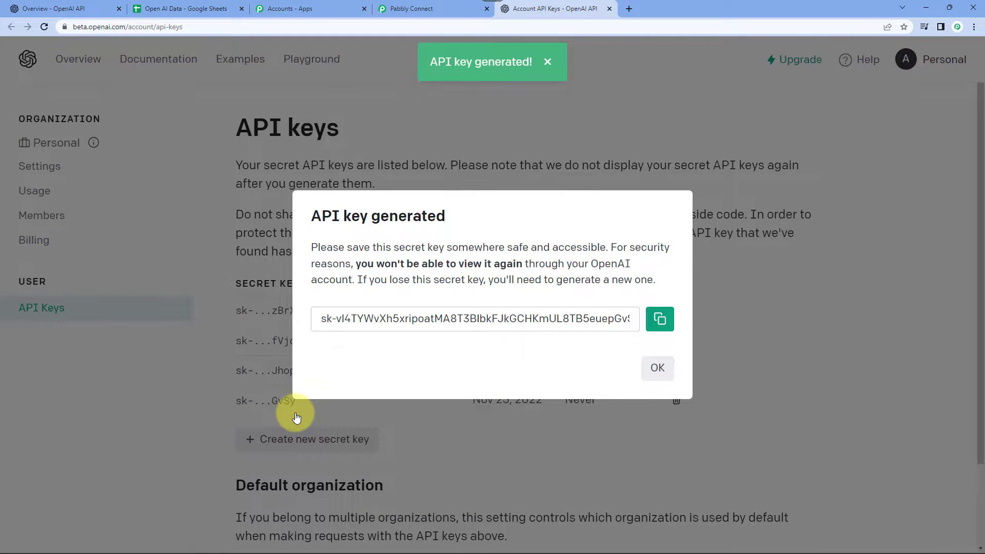
click(660, 318)
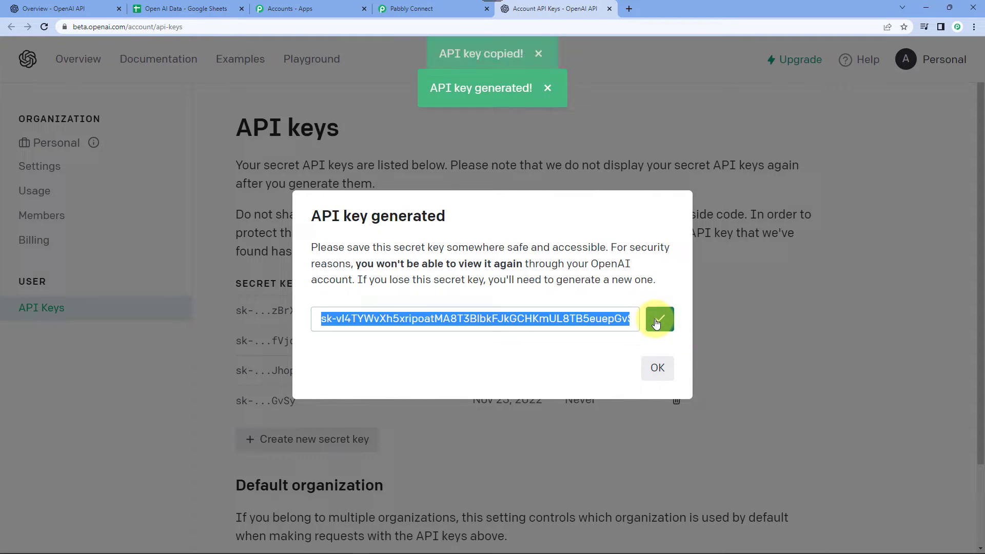
Paste the copied API key as the token of the new OpenAI connection in Pabbly Connect and save the connection.
click(658, 368)
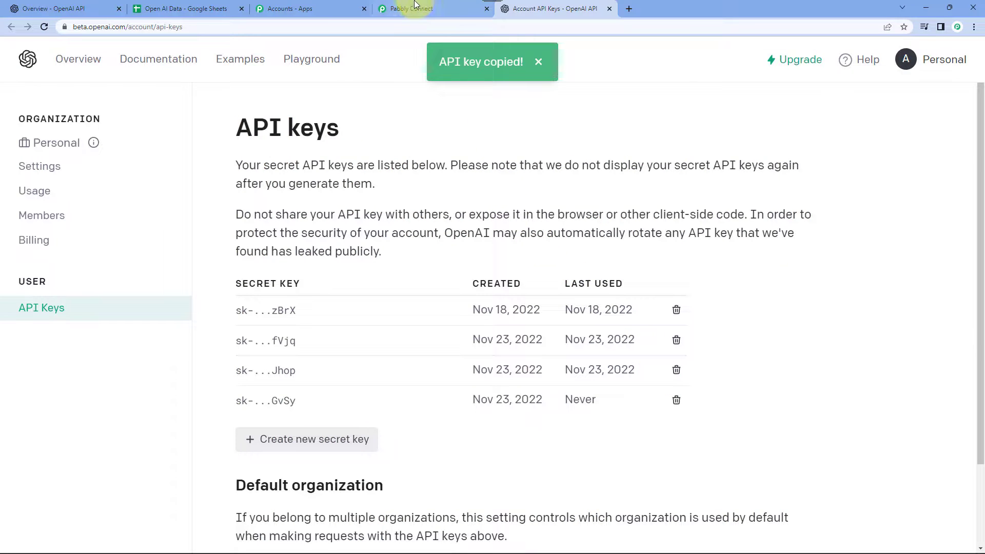
click(415, 5)
click(492, 366)
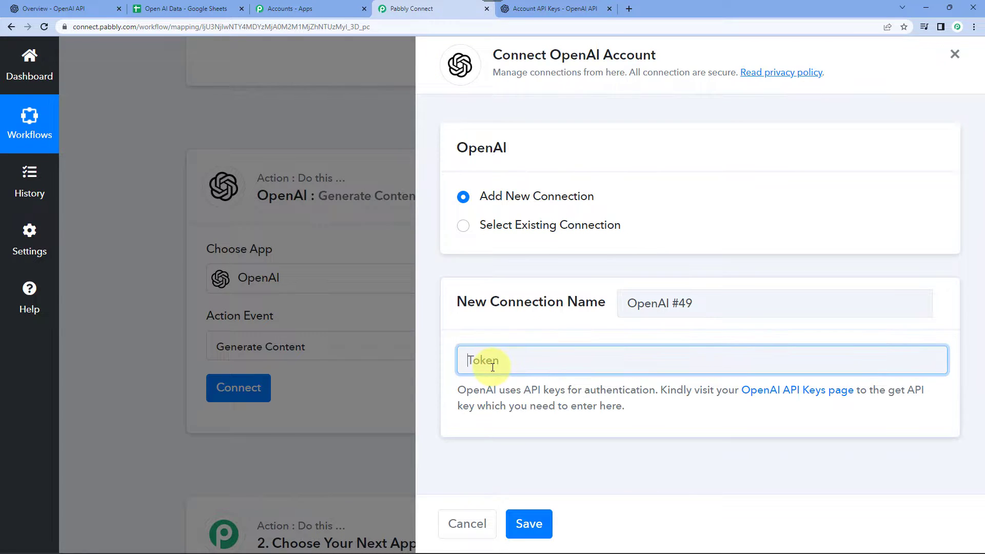
key(ctrl+v)
click(538, 523)
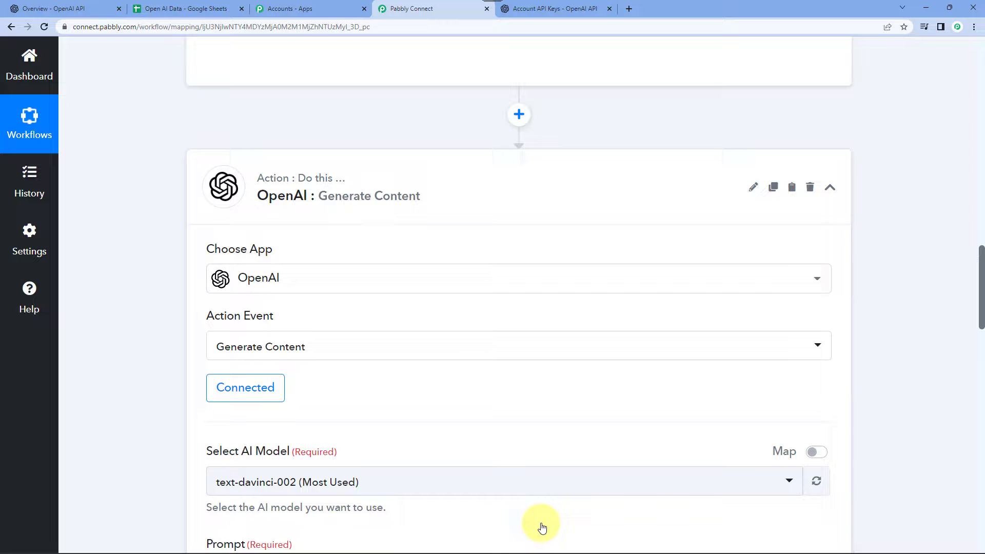
Select text-davinci-002 (Most Used) as the AI model for the Generate Content action and review the other available models.
scroll(334, 277, down, 3)
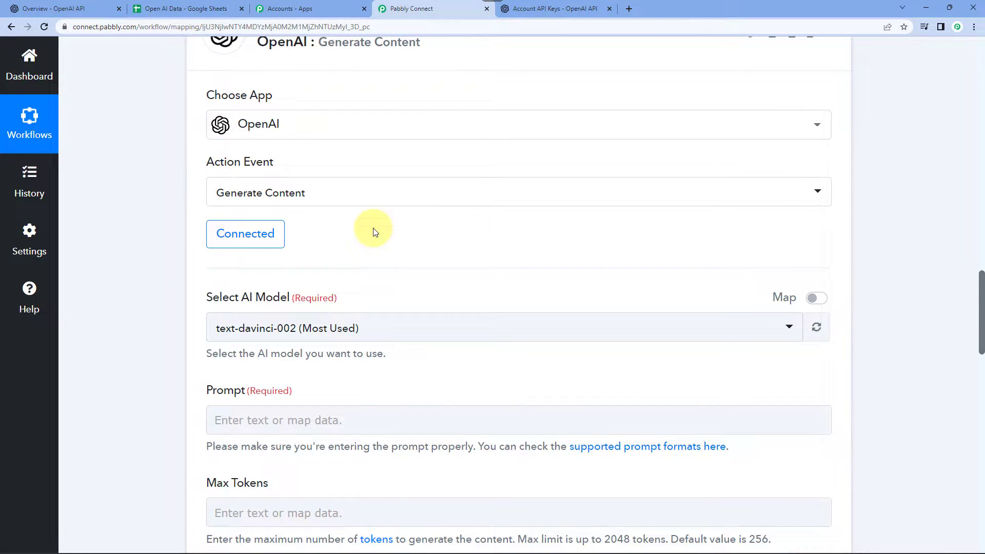
scroll(308, 220, down, 2)
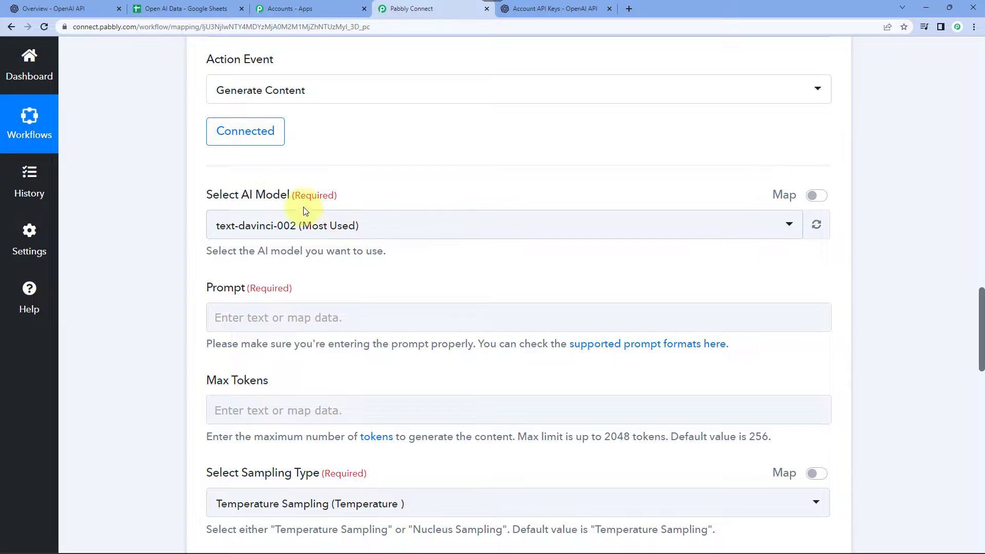
click(247, 226)
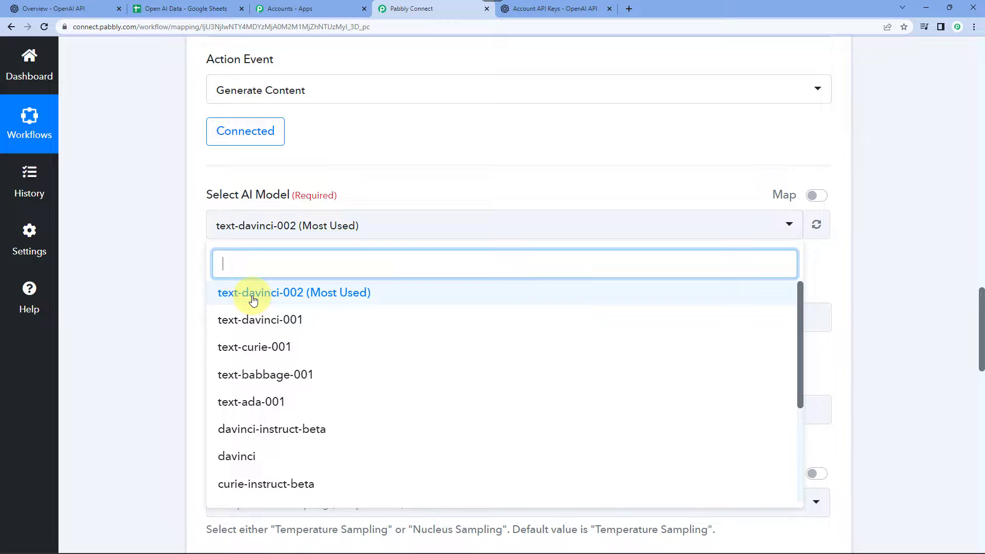
click(253, 300)
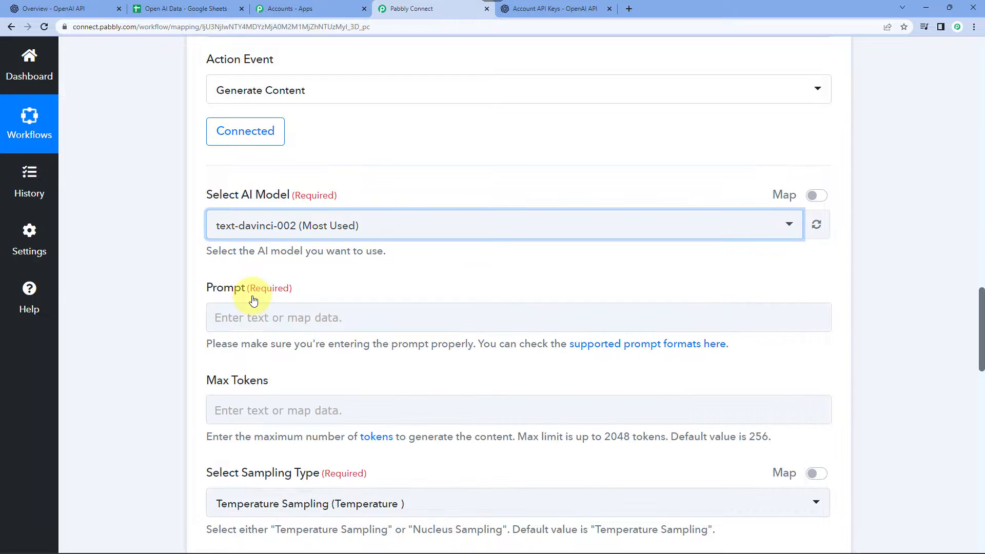
click(282, 226)
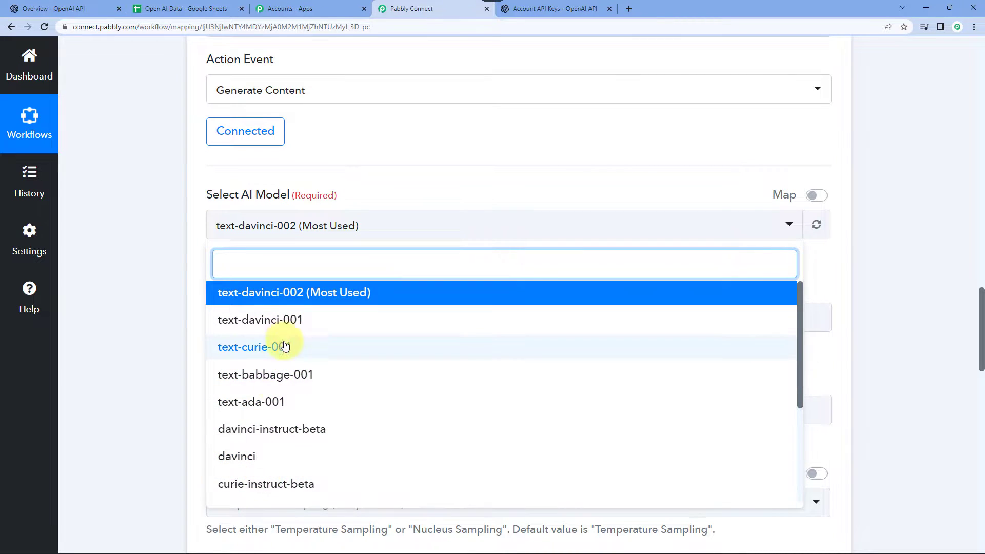
click(186, 275)
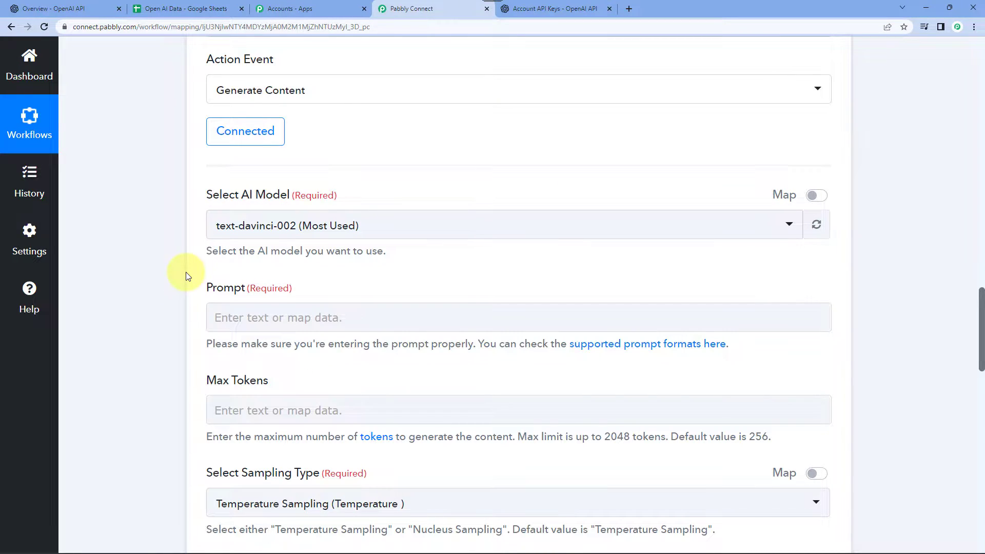
Switch to the OpenAI Playground and submit the prompt "Write a Article on Email Marketing".
scroll(185, 272, down, 2)
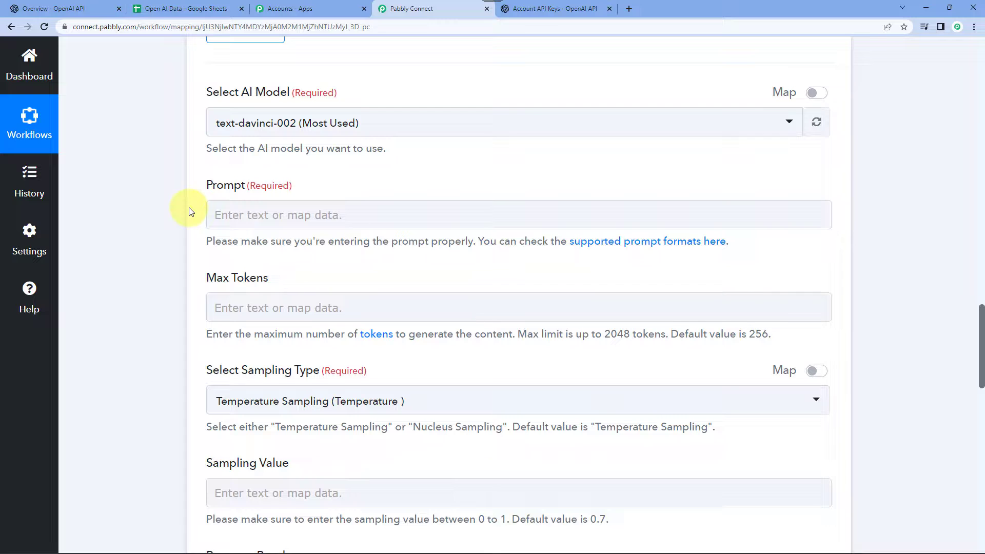
click(59, 8)
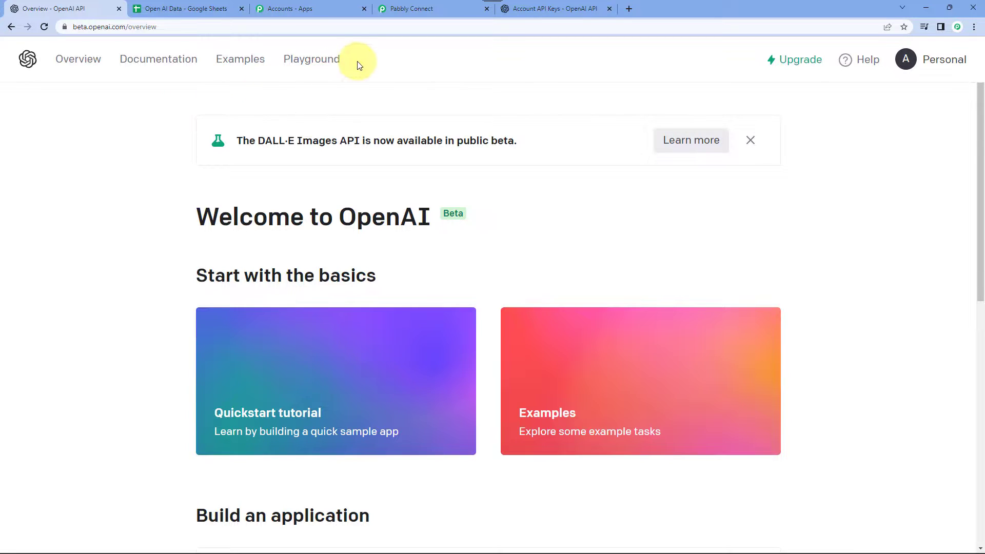
click(329, 62)
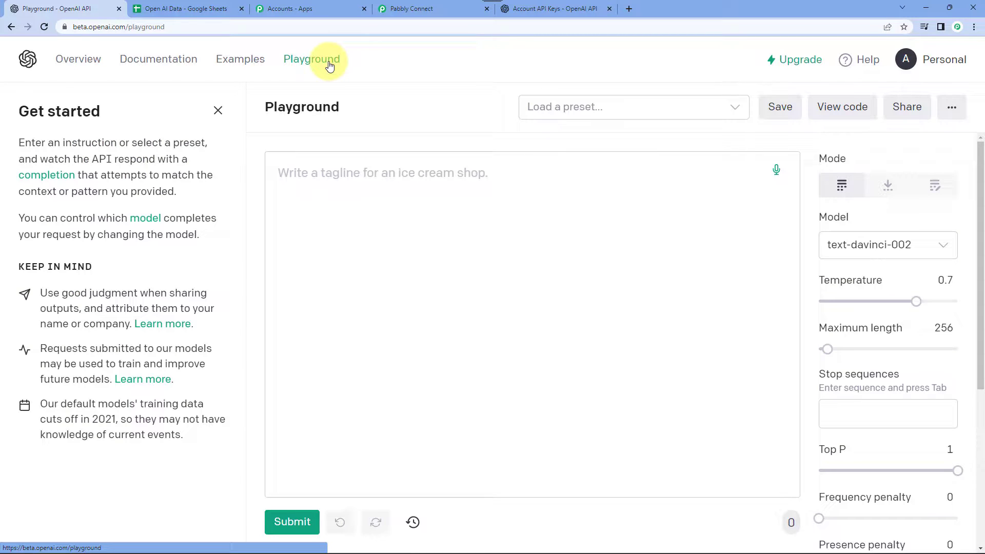
click(349, 165)
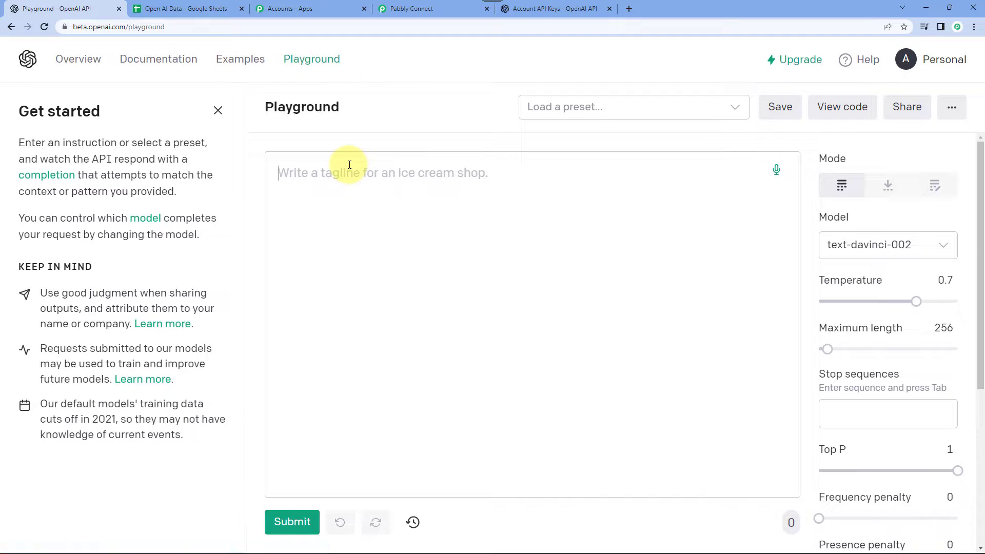
text(Write a)
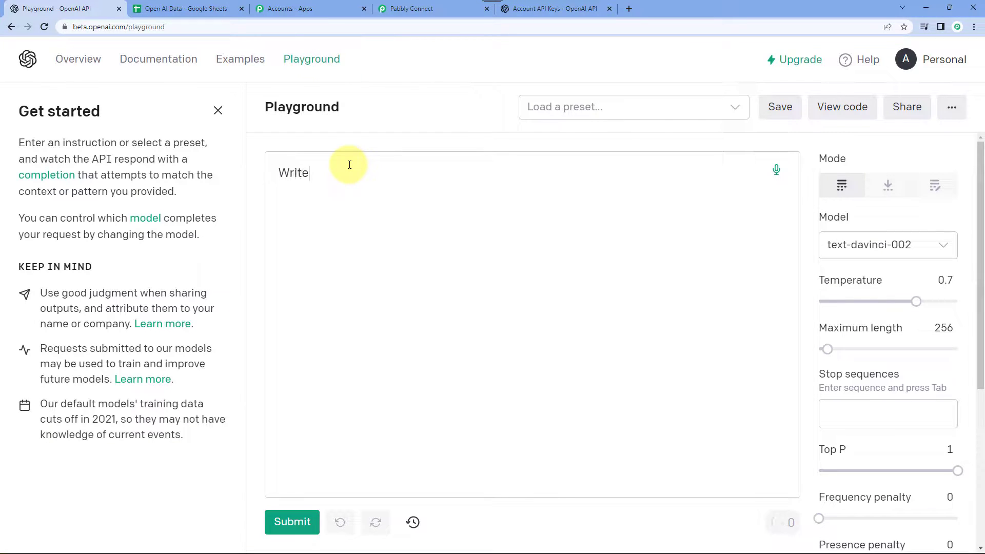
text(rtice)
key(BackSpace)
text(e)
key(BackSpace)
key(BackSpace)
text(cle on Email Marketing)
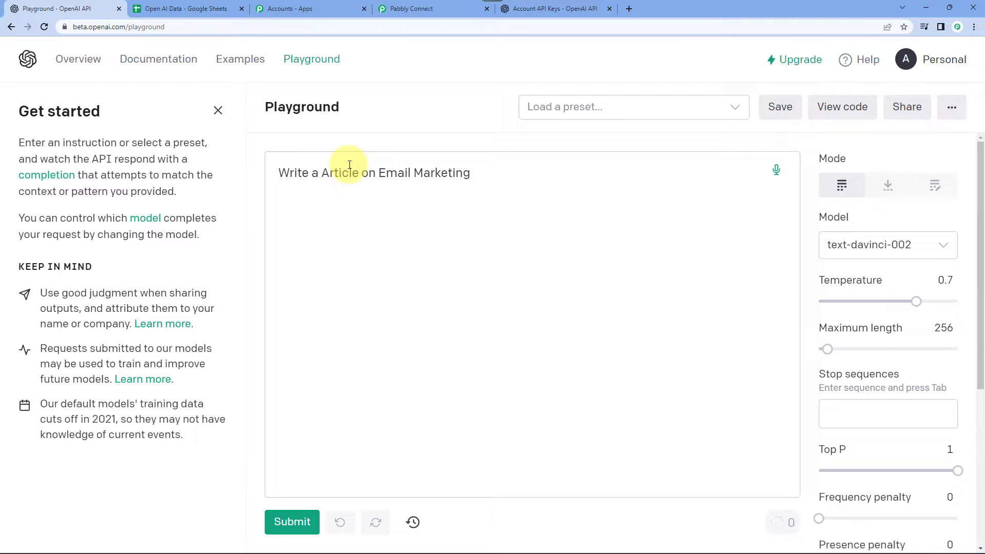
click(299, 521)
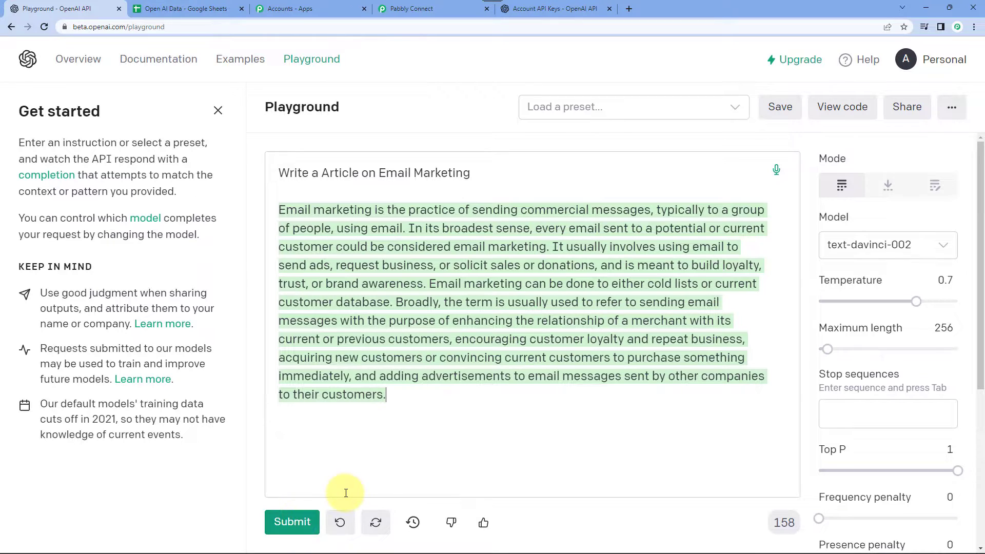
View the code for the Playground request and examine how the prompt text is written in it.
click(844, 119)
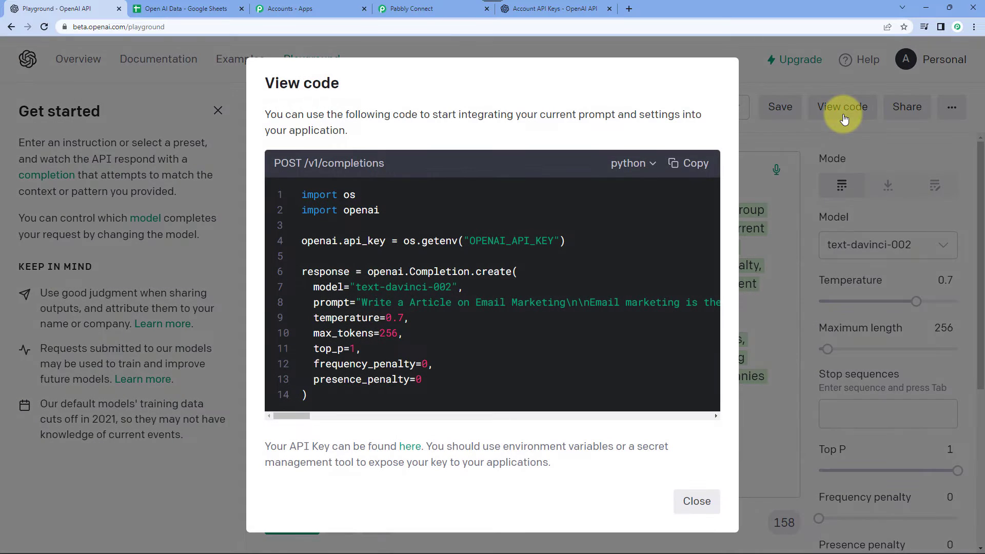
double_click(325, 303)
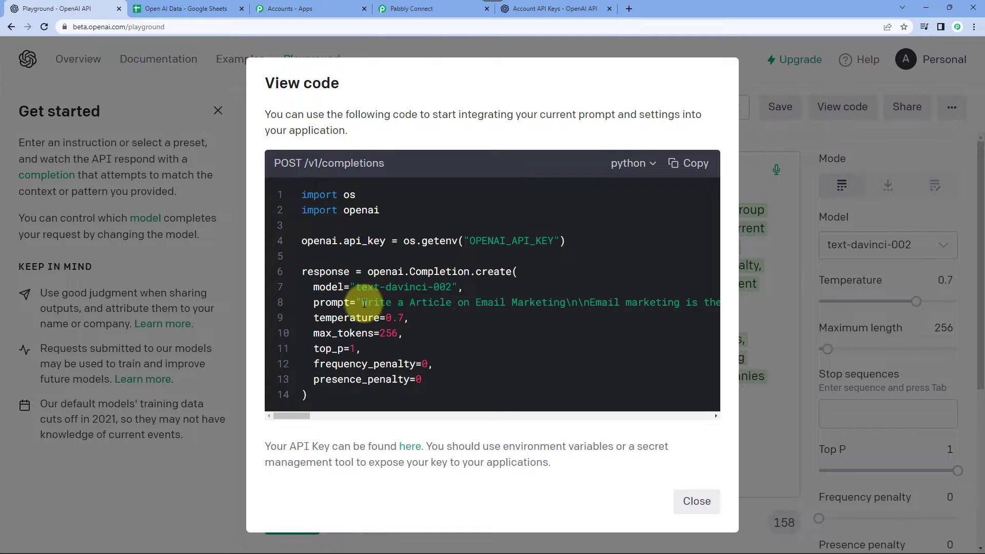
drag(362, 303, 563, 305)
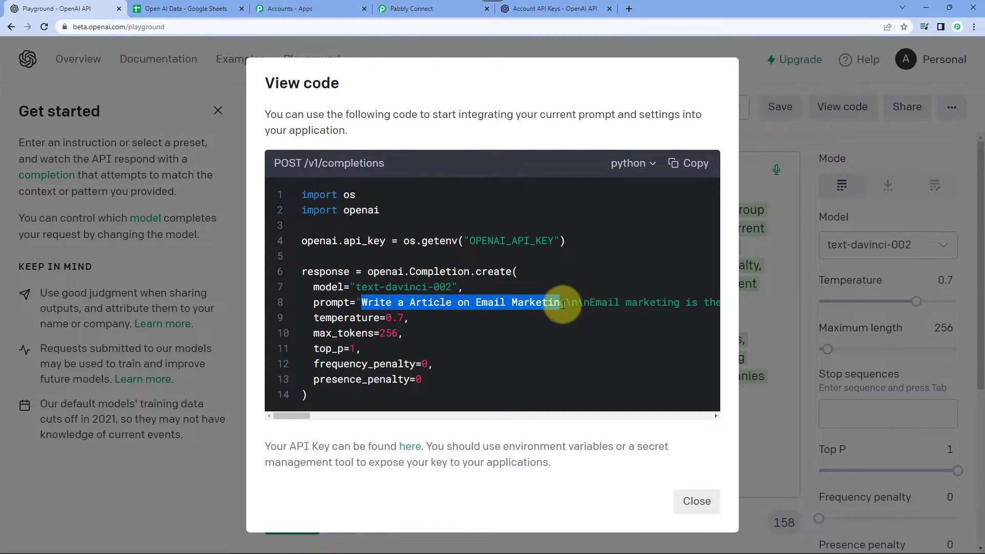
click(563, 304)
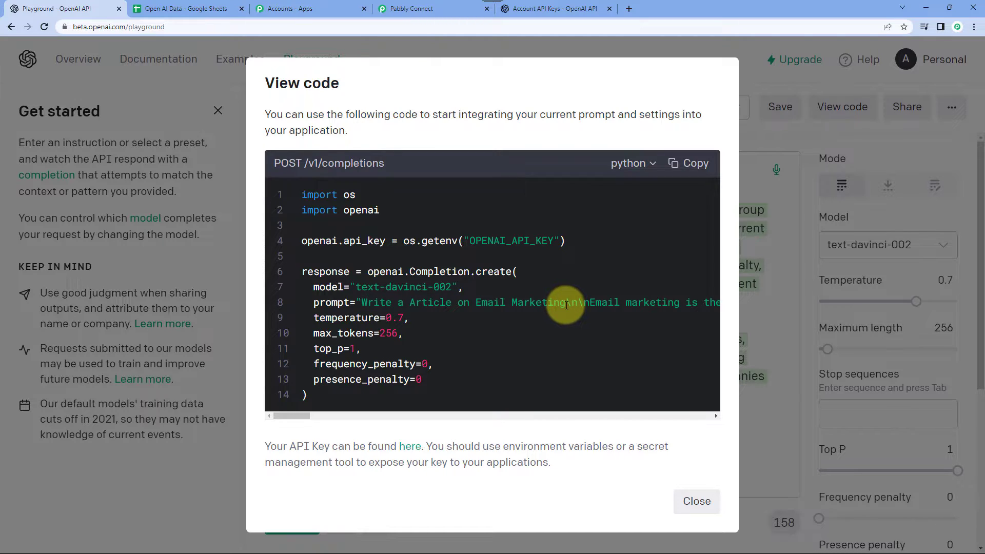
drag(563, 304, 364, 303)
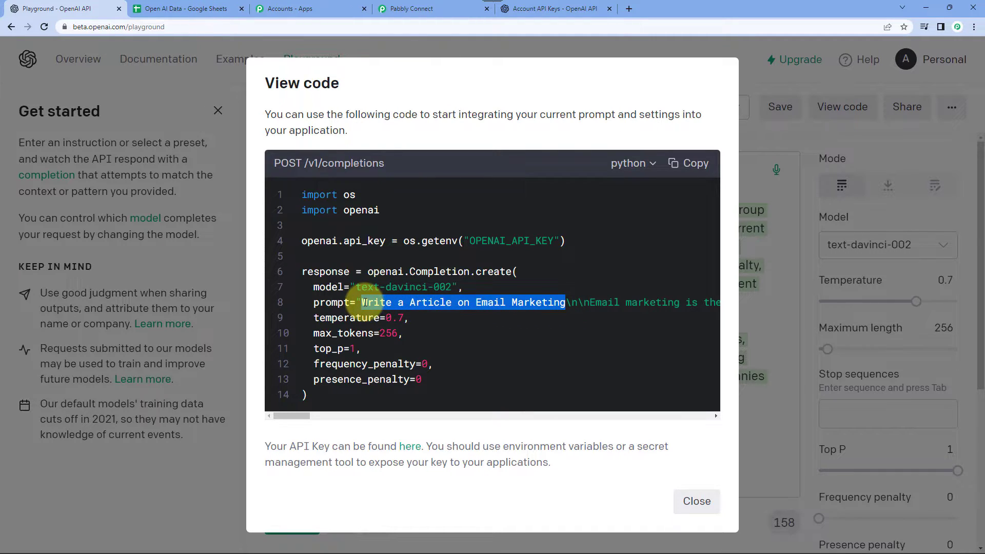
In Pabbly Connect, set the OpenAI prompt to "Write a article on" followed by the Article Titles value mapped from the Google Sheets step.
click(410, 9)
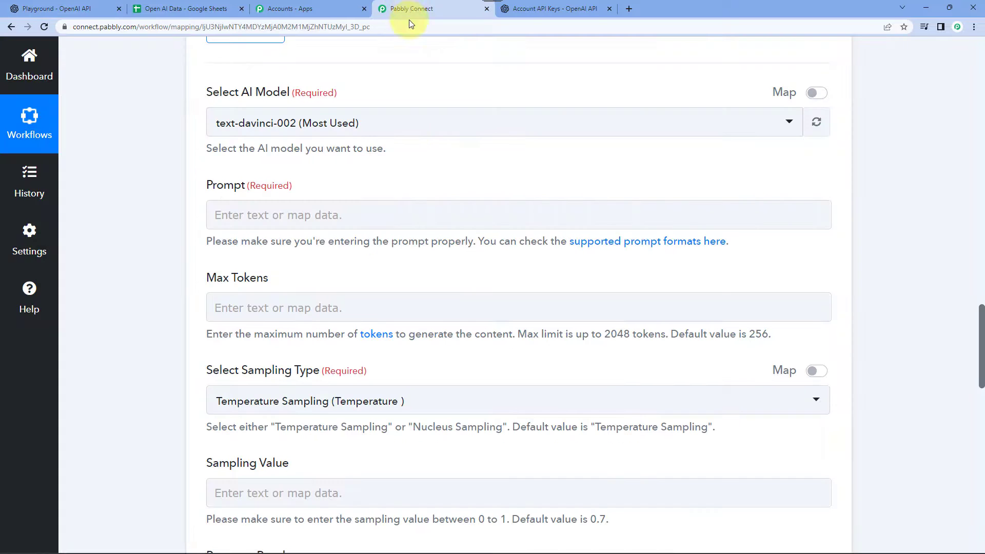
click(382, 218)
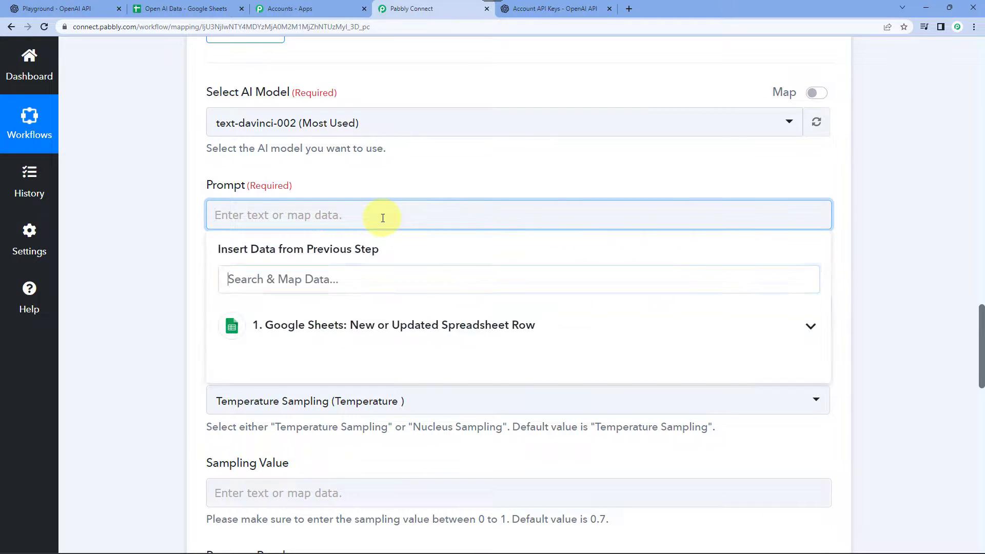
text(Write )
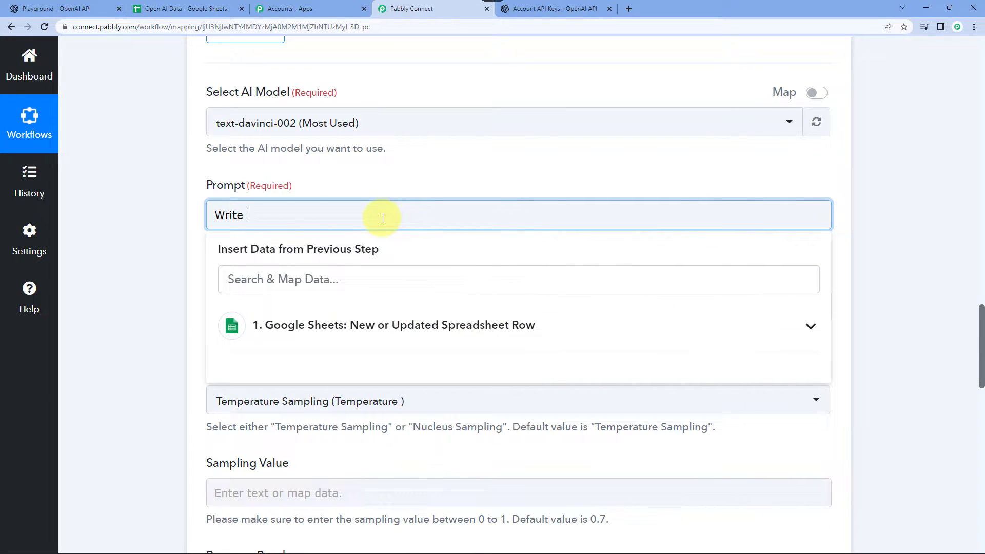
text(a article on)
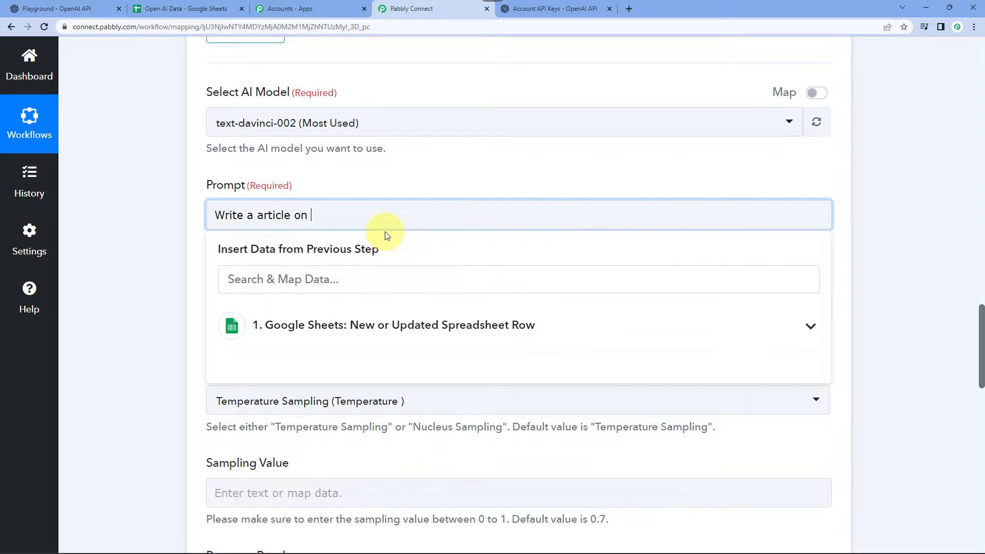
click(406, 332)
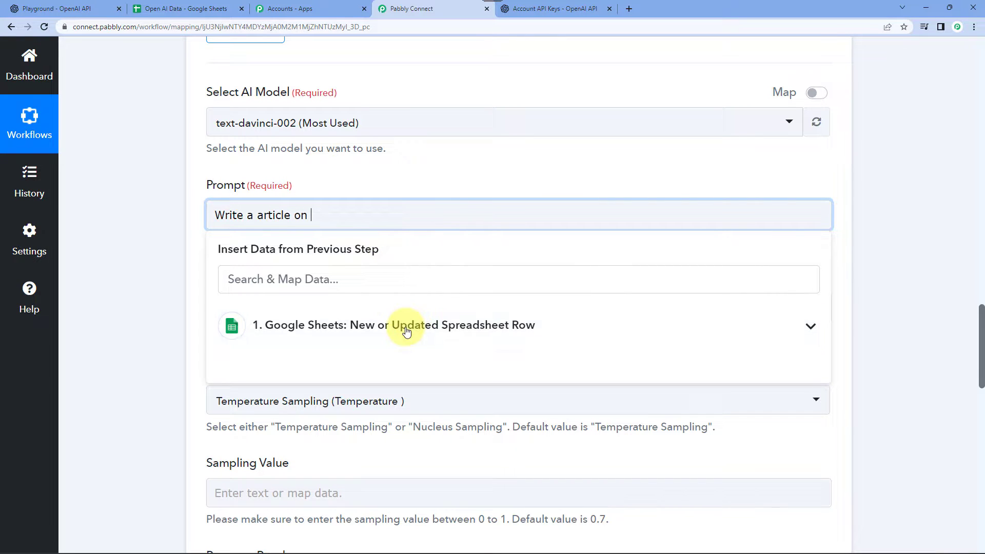
click(405, 331)
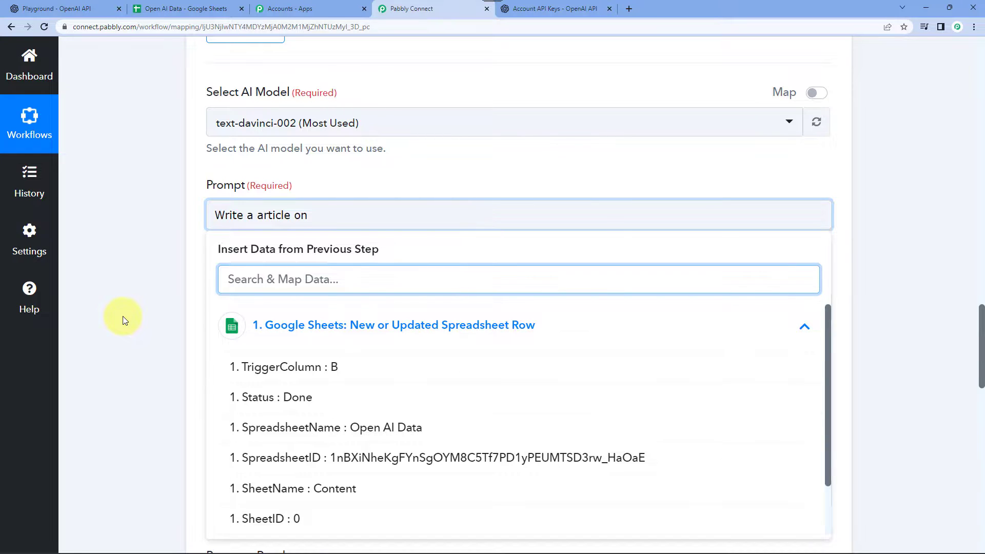
scroll(123, 321, down, 2)
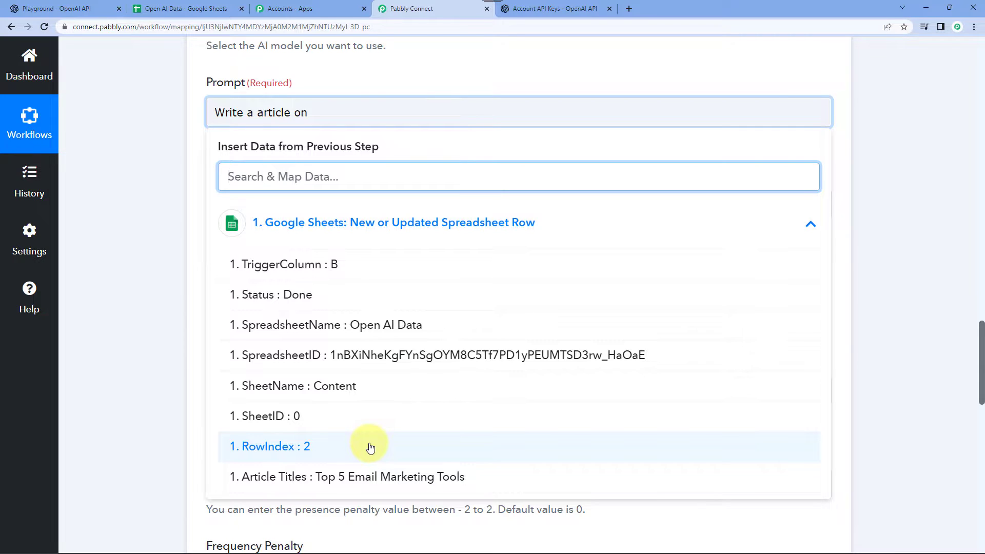
click(358, 477)
click(182, 165)
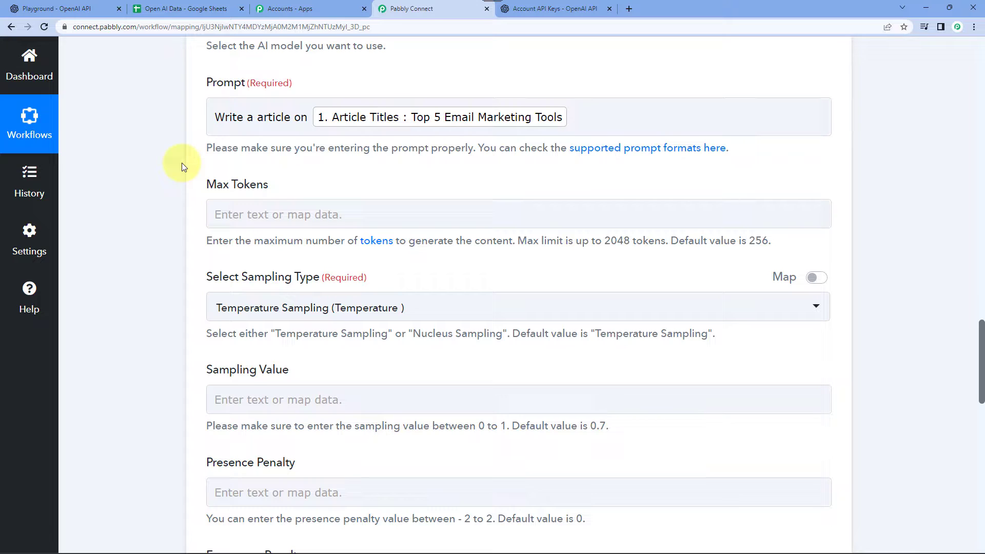
Check the article title in row 2 of the Open AI Data sheet against the mapped prompt in Pabbly Connect.
click(169, 9)
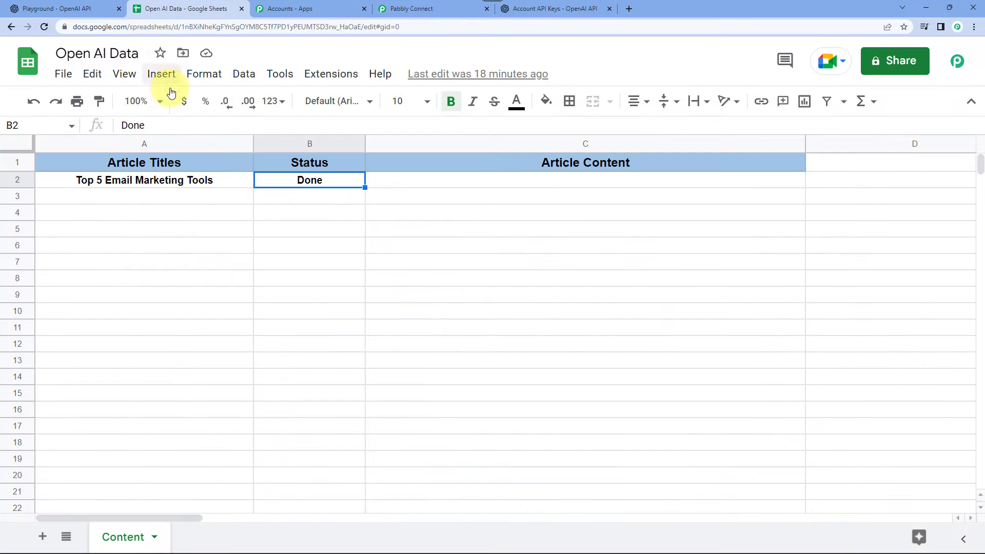
click(117, 201)
click(117, 186)
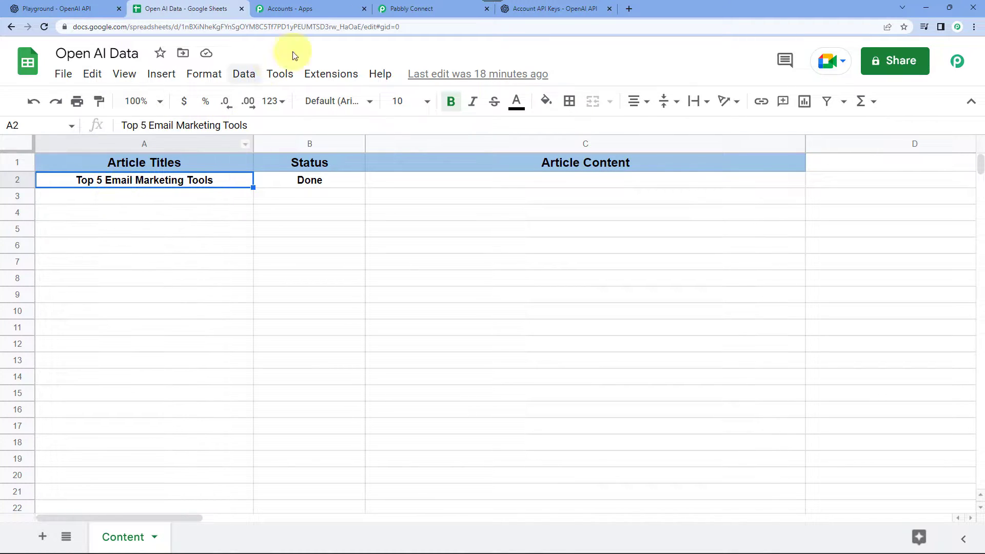
click(417, 11)
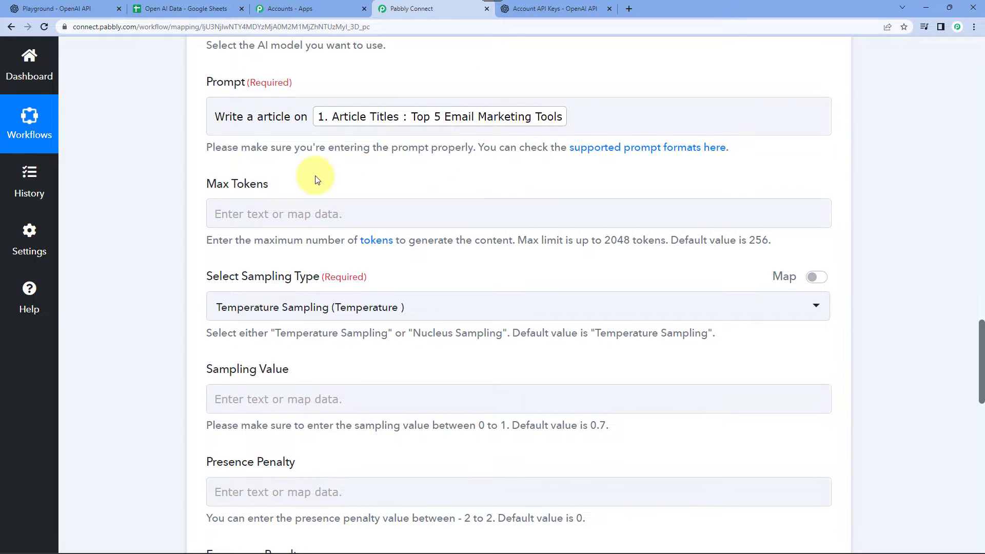
Switch to the OpenAI Playground and examine the available models and the descriptions of the Temperature and Maximum length settings.
scroll(207, 89, down, 2)
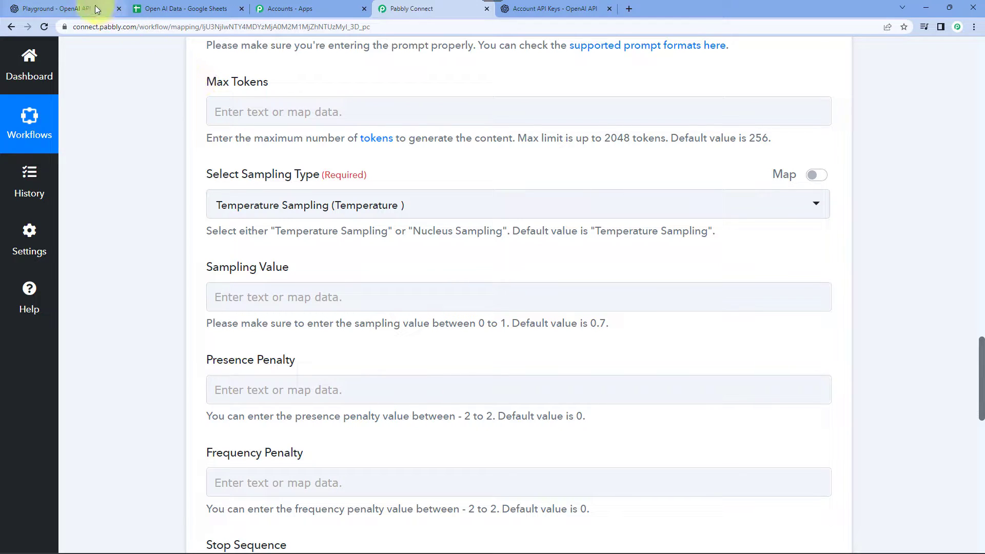
click(74, 9)
click(810, 140)
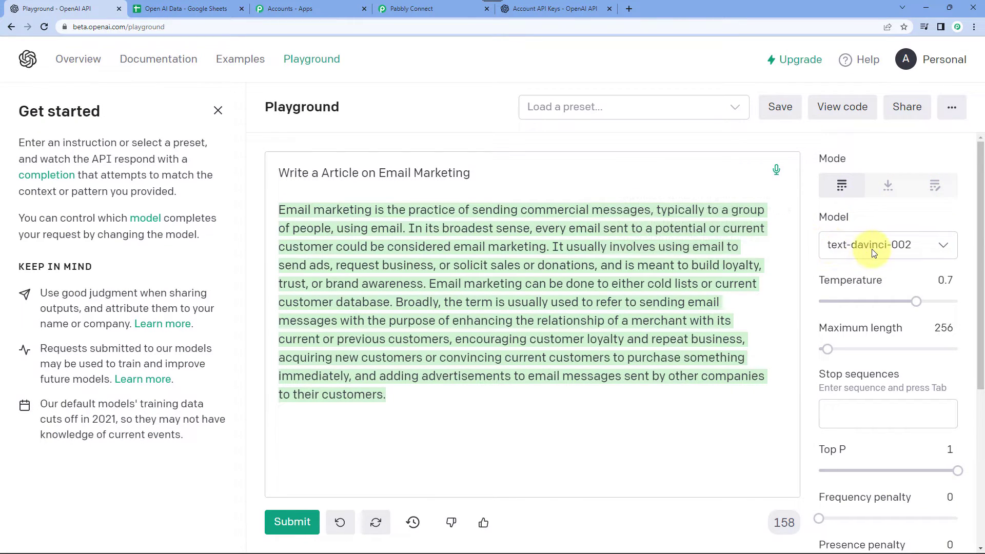
click(826, 246)
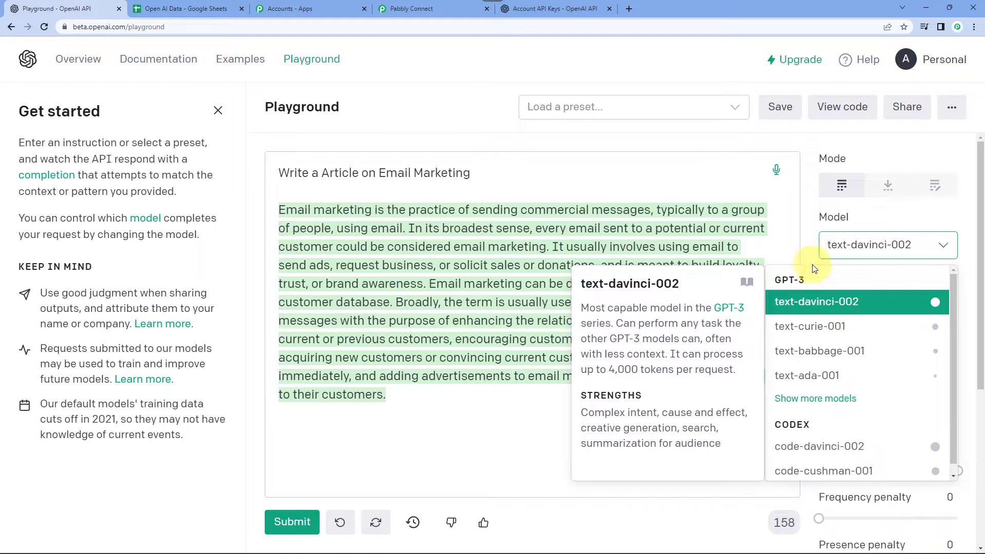
click(810, 248)
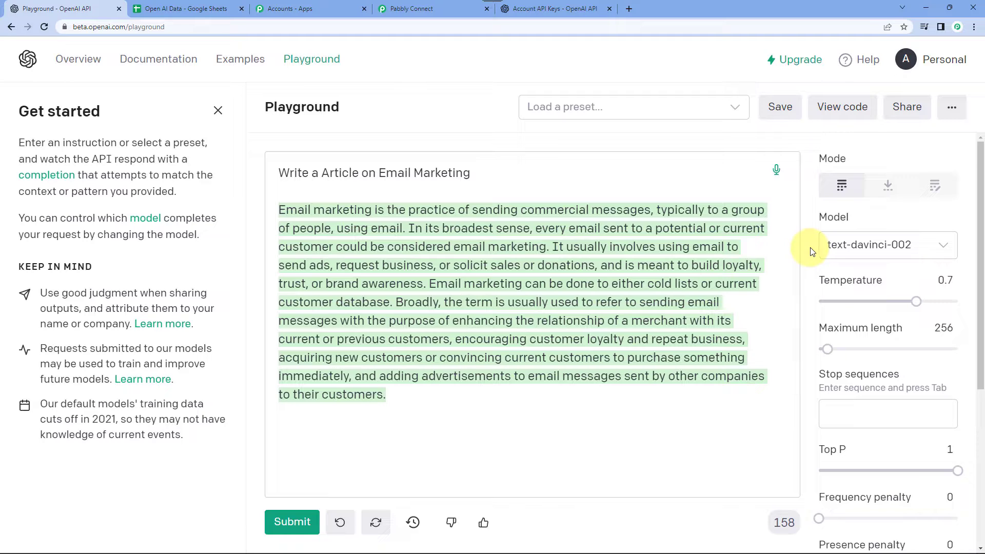
mouse_move(842, 294)
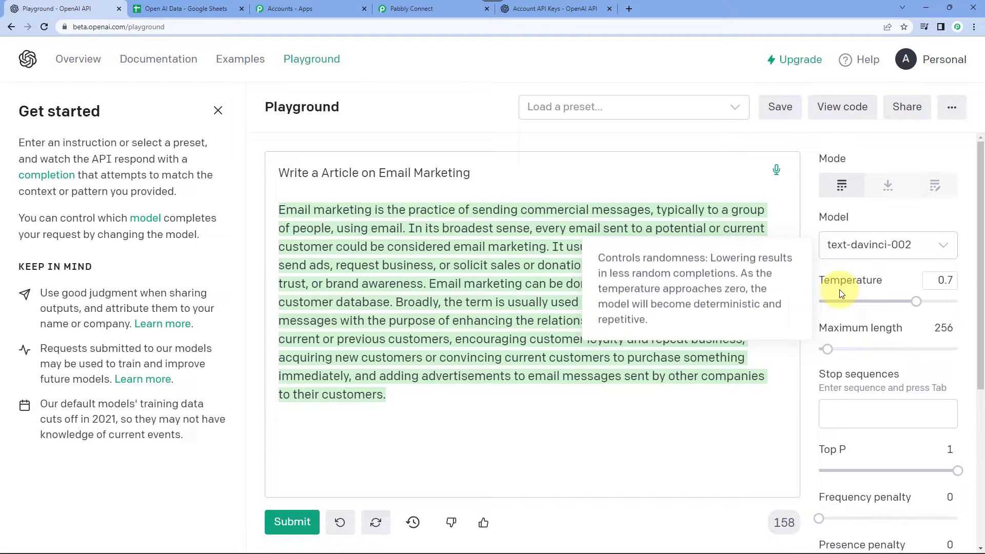
scroll(841, 293, down, 2)
mouse_move(891, 238)
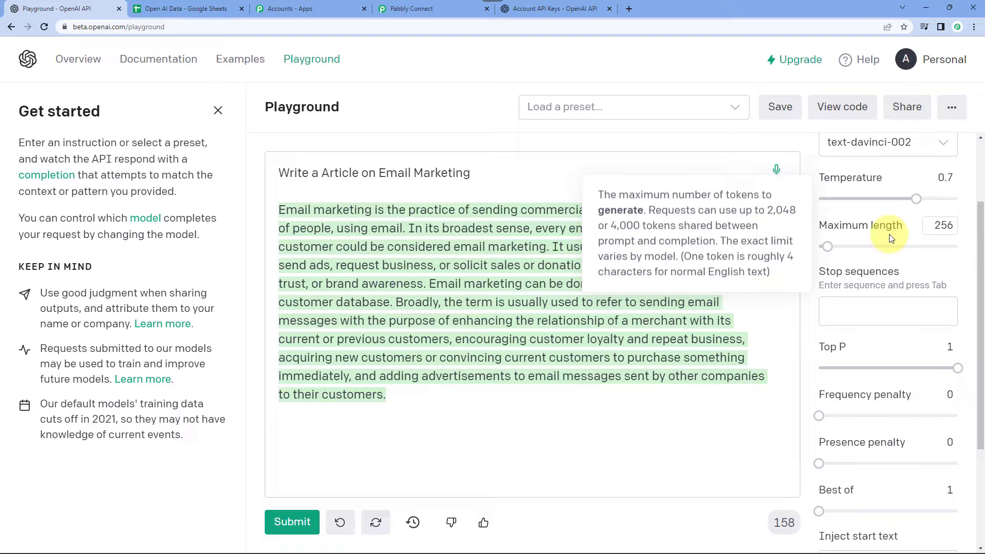
Switch back to Pabbly Connect and set Max Tokens to 350 for the OpenAI action.
click(411, 8)
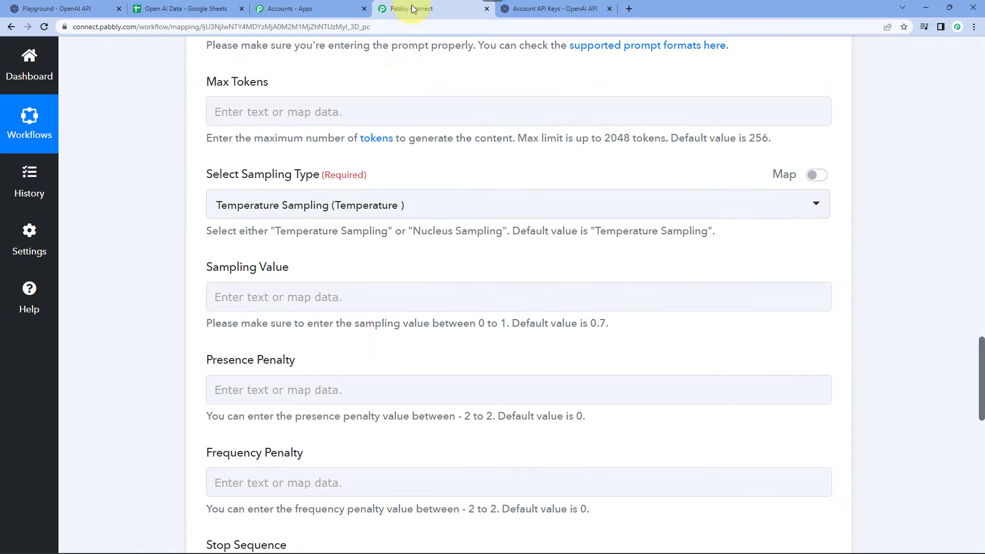
click(250, 118)
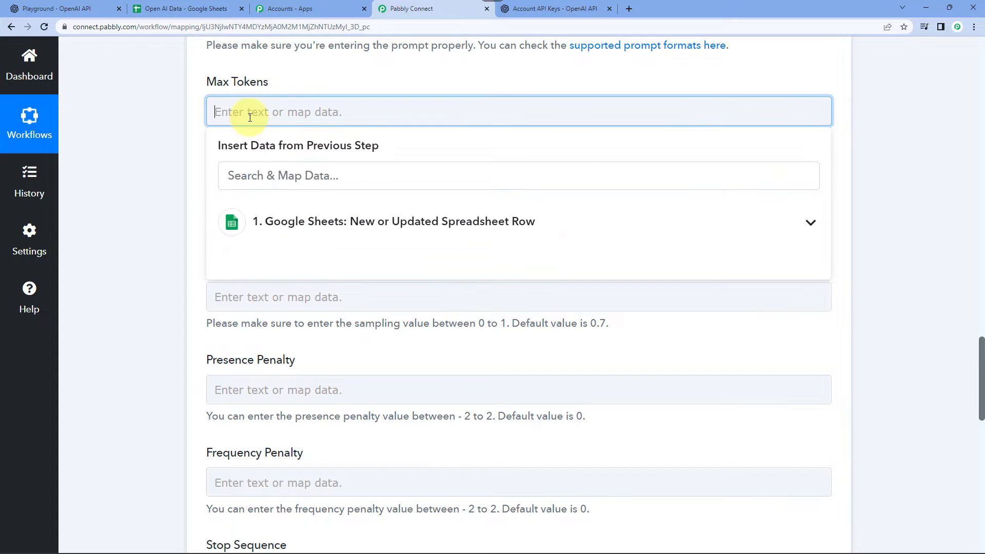
text(350)
click(178, 115)
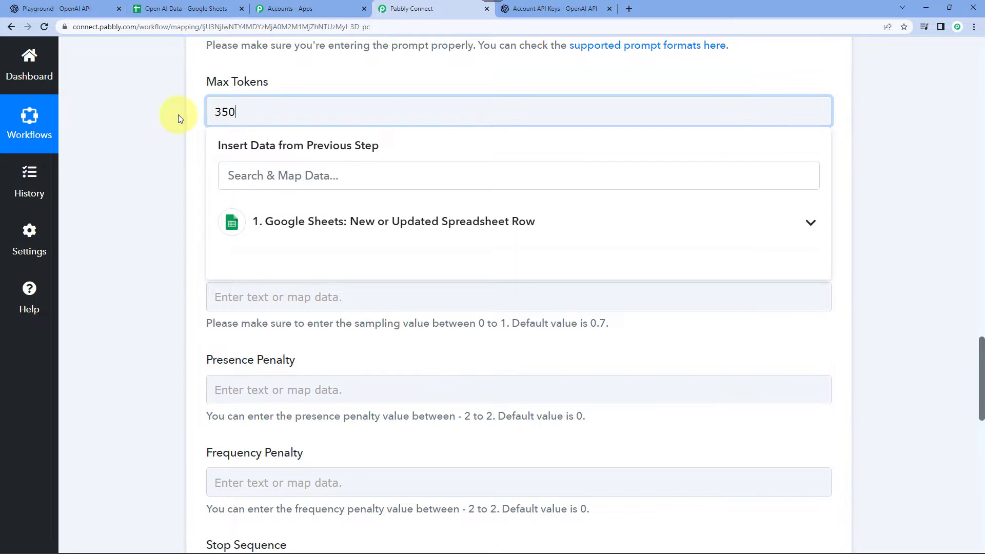
Review the sampling type options and the default values given for Sampling Value, Presence Penalty and Frequency Penalty.
scroll(180, 136, down, 2)
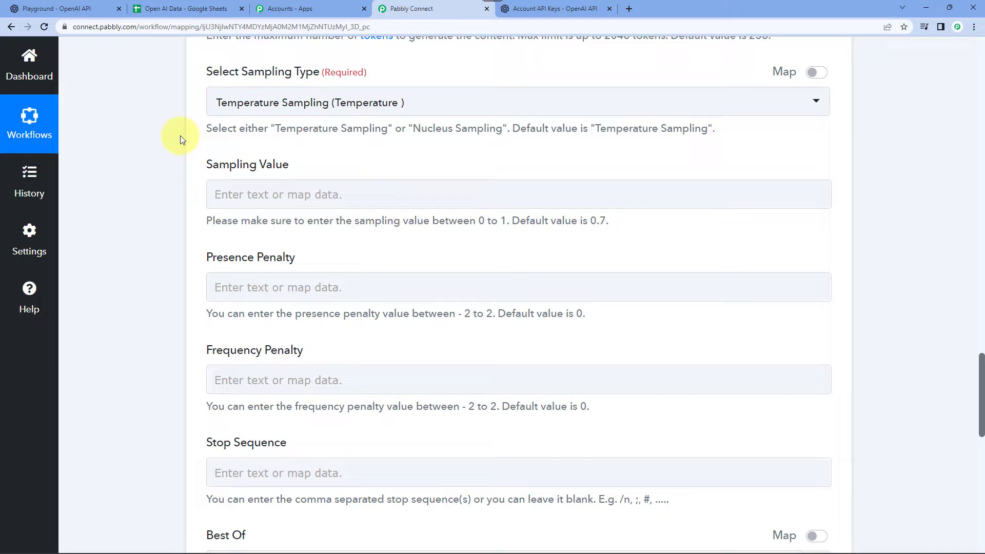
click(276, 104)
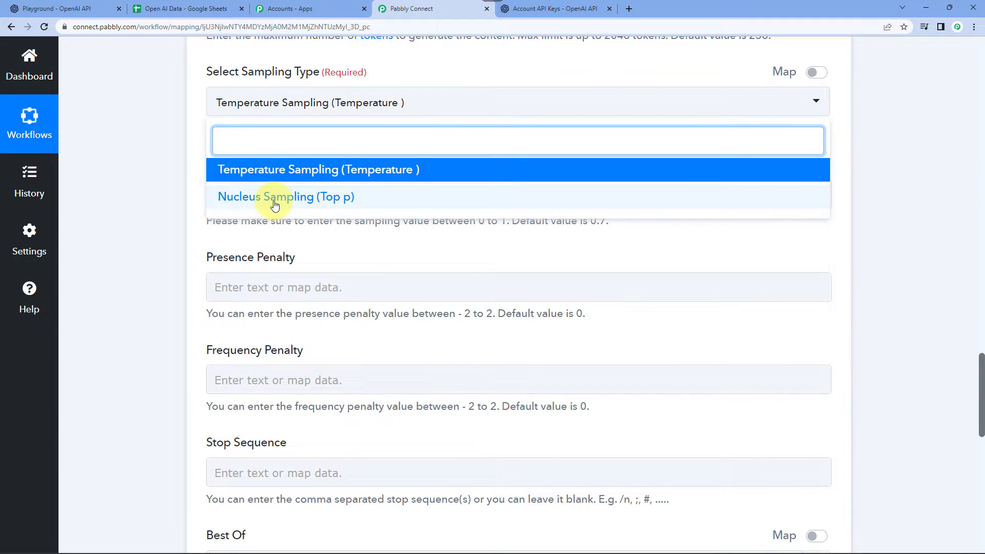
click(178, 87)
scroll(177, 87, down, 1)
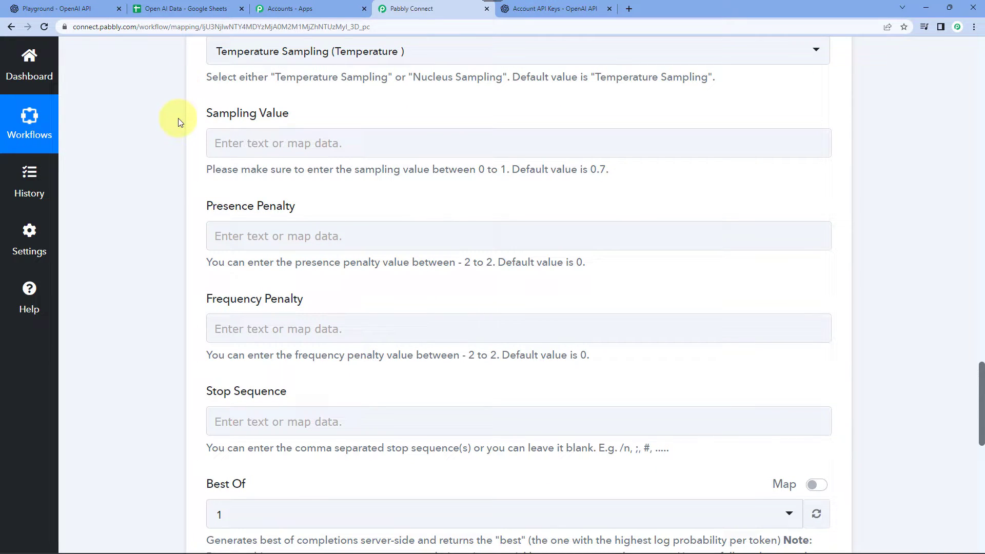
scroll(179, 154, down, 2)
scroll(193, 223, down, 2)
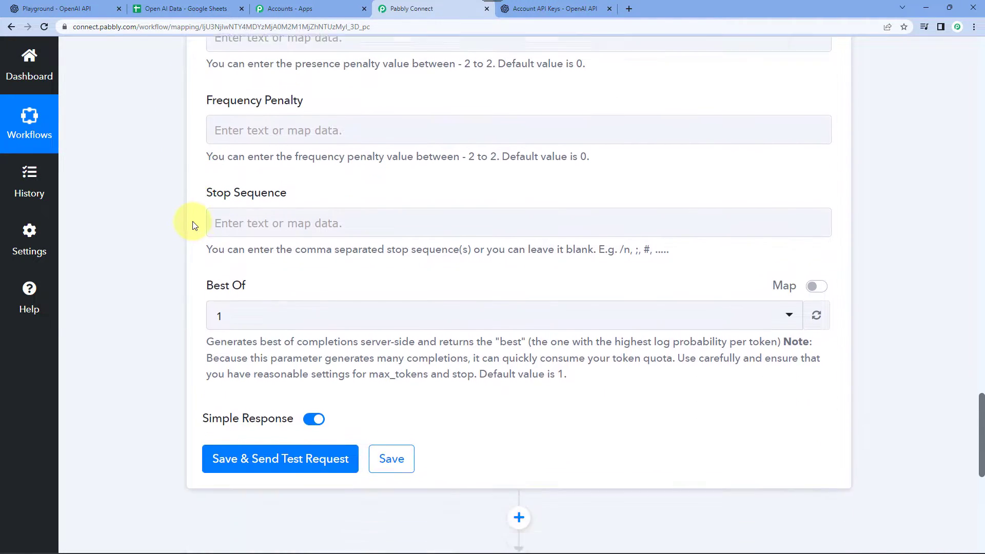
scroll(314, 190, up, 3)
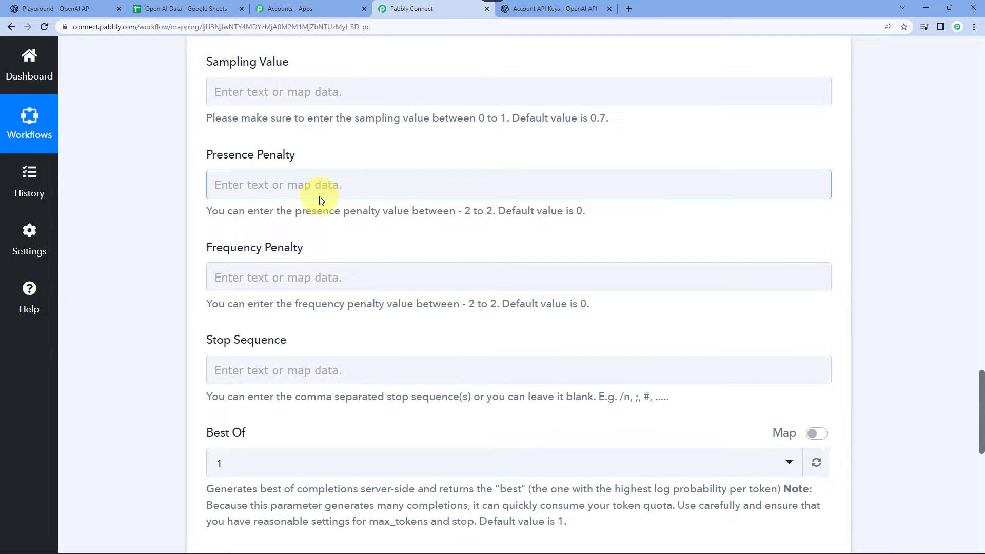
double_click(593, 119)
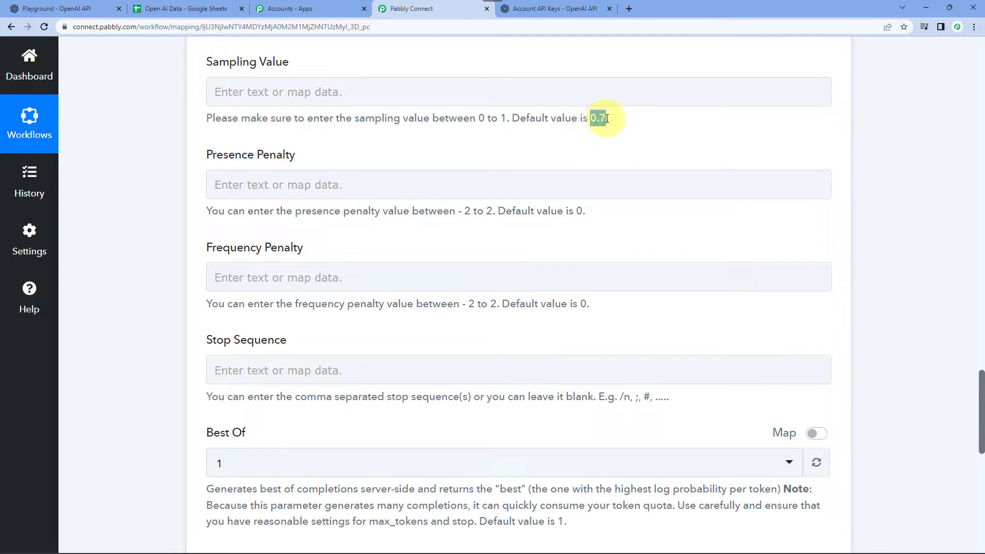
double_click(580, 211)
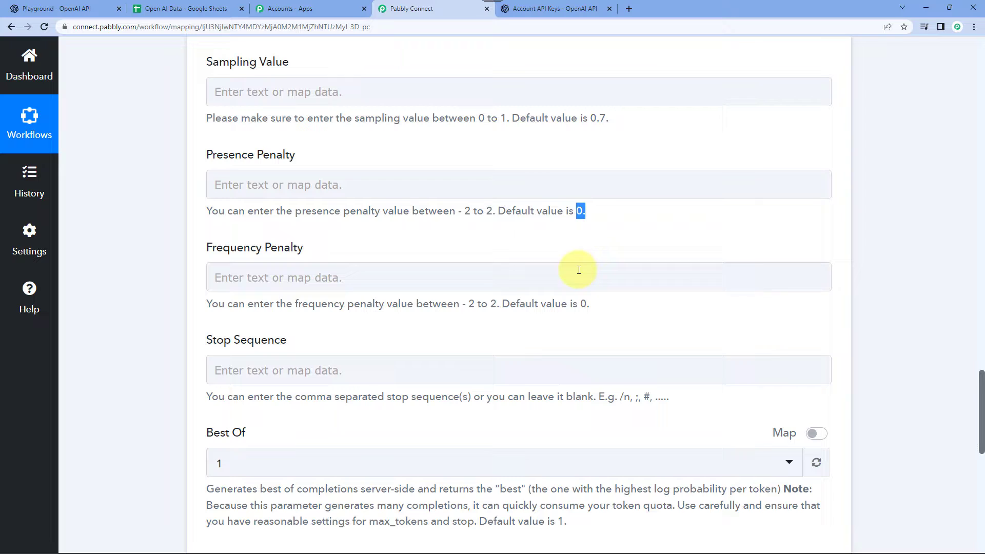
double_click(583, 303)
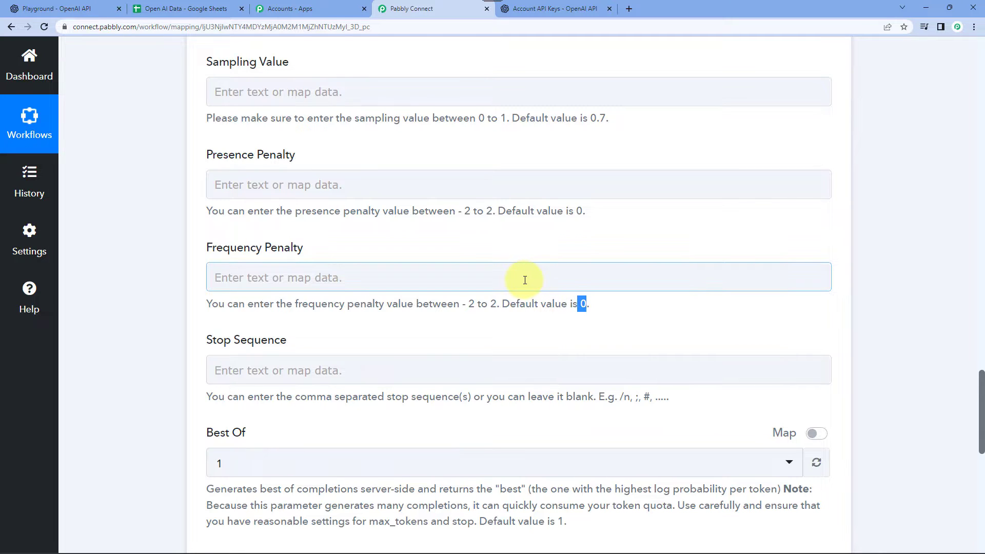
scroll(529, 278, down, 2)
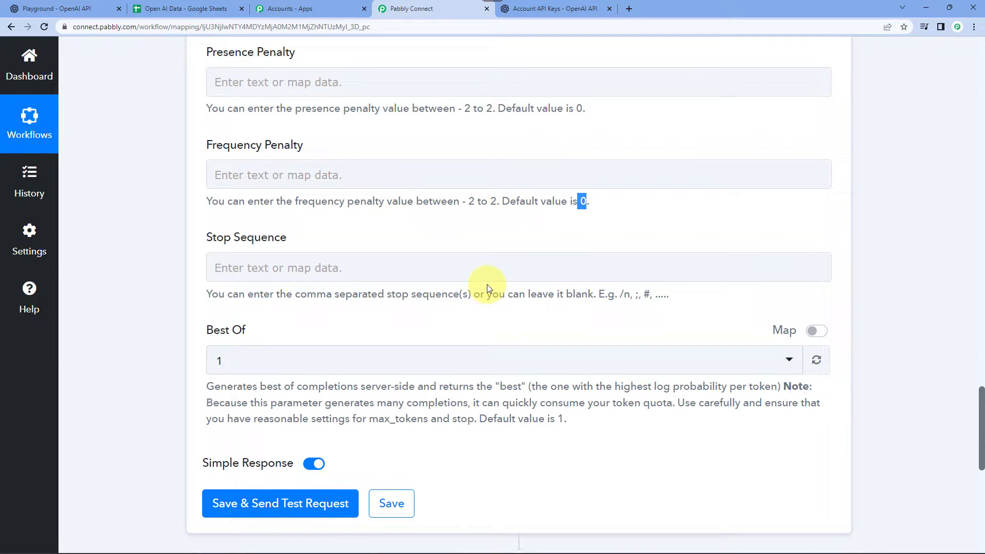
Check the Stop sequences description in the OpenAI Playground, and set the Stop Sequence in Pabbly Connect to //##.
scroll(344, 221, down, 1)
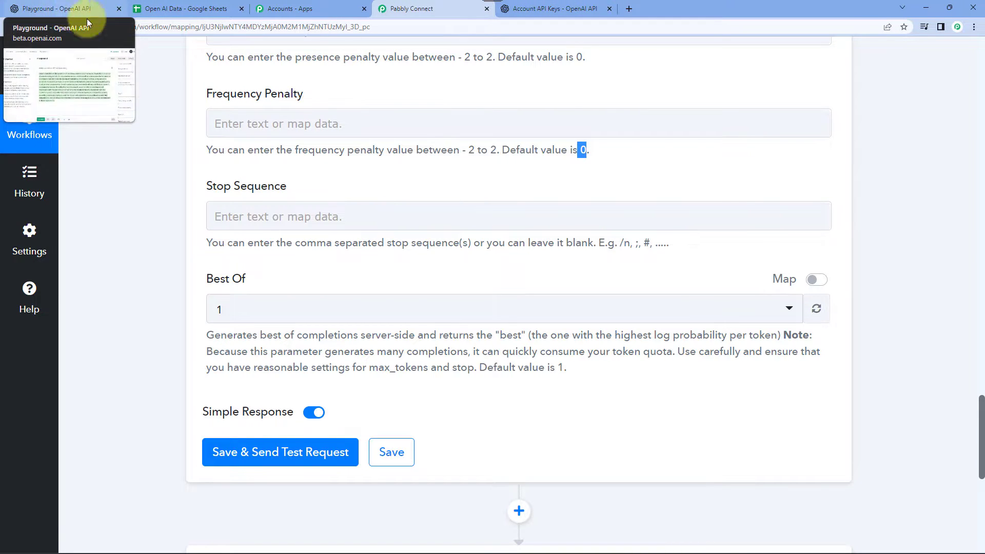
click(72, 9)
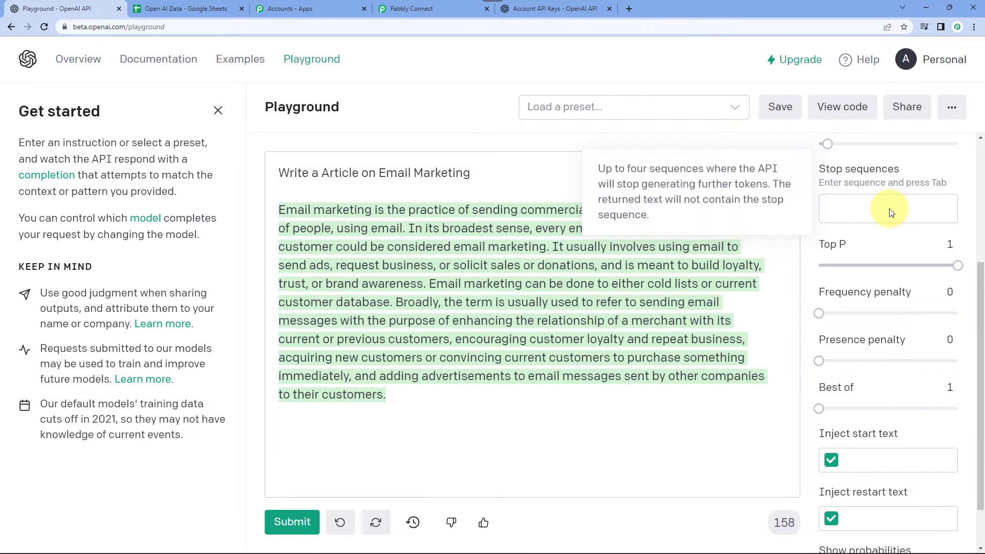
click(447, 7)
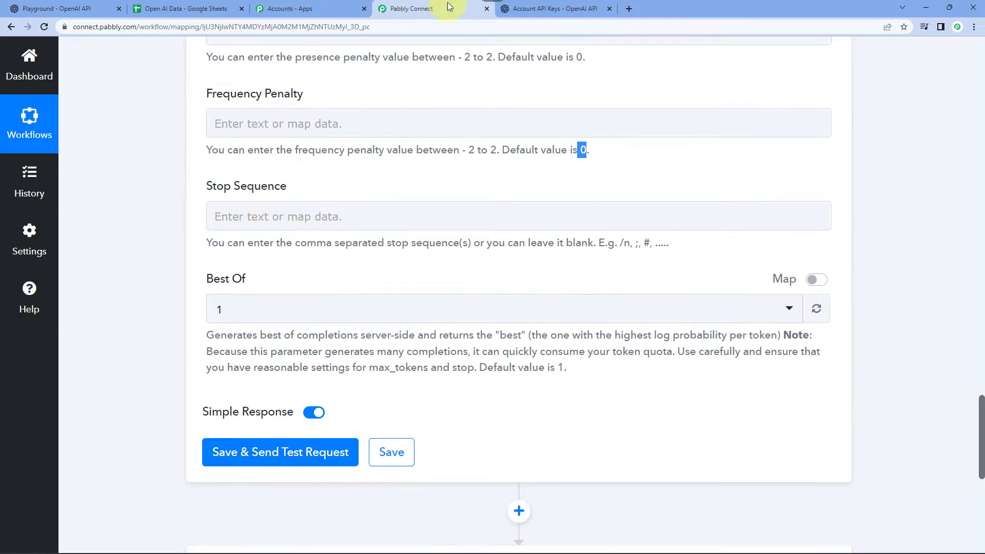
click(275, 216)
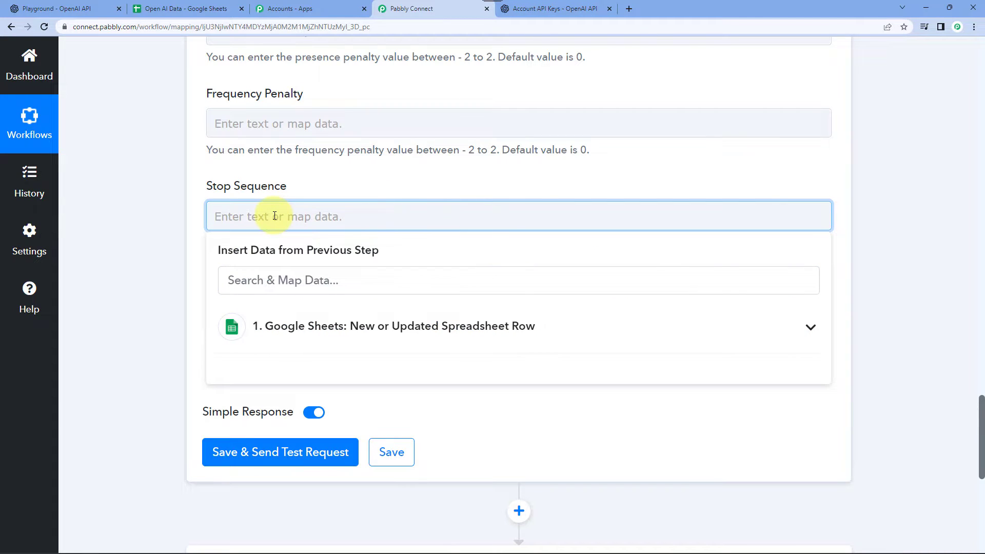
text(//##)
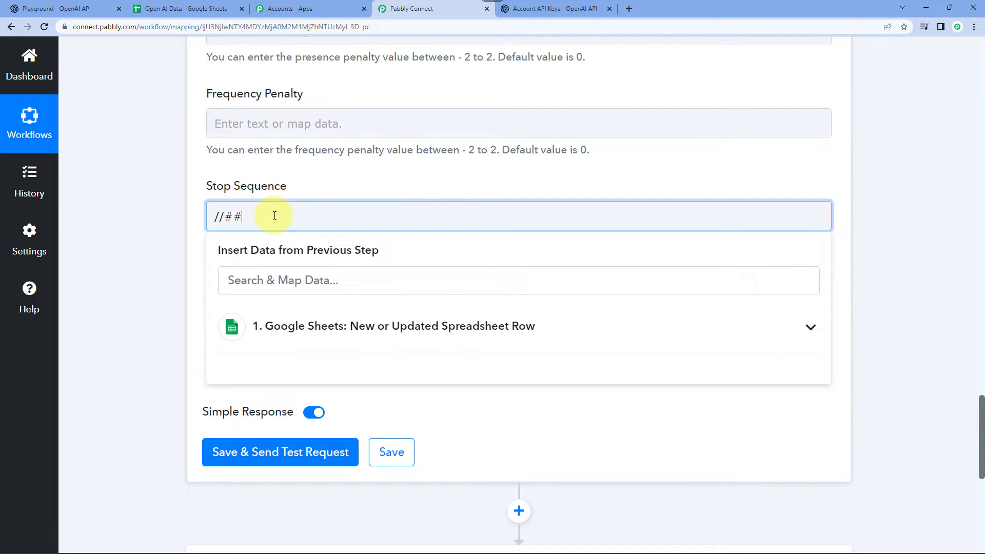
click(190, 221)
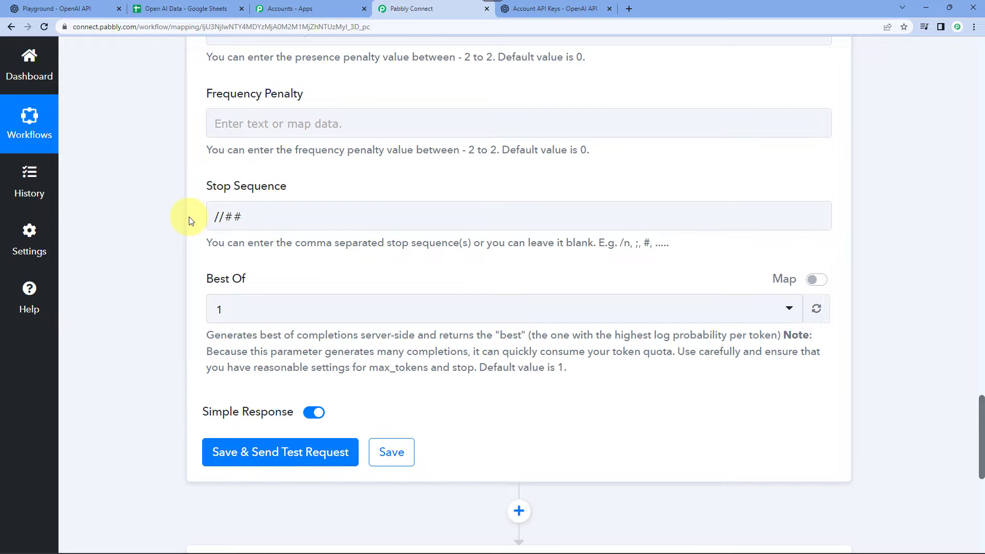
click(212, 218)
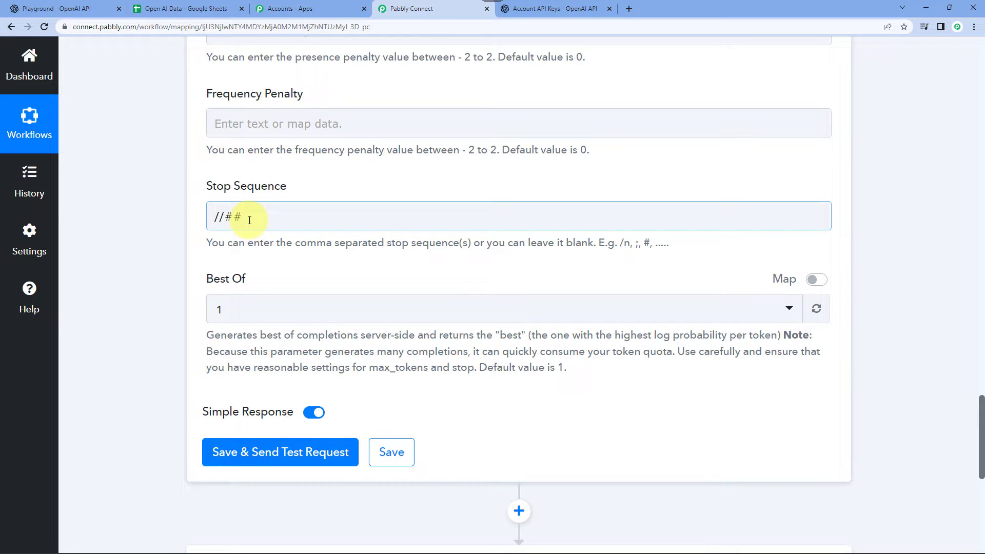
Select 1 for Best Of, and save the OpenAI action while sending a test request.
scroll(195, 246, down, 3)
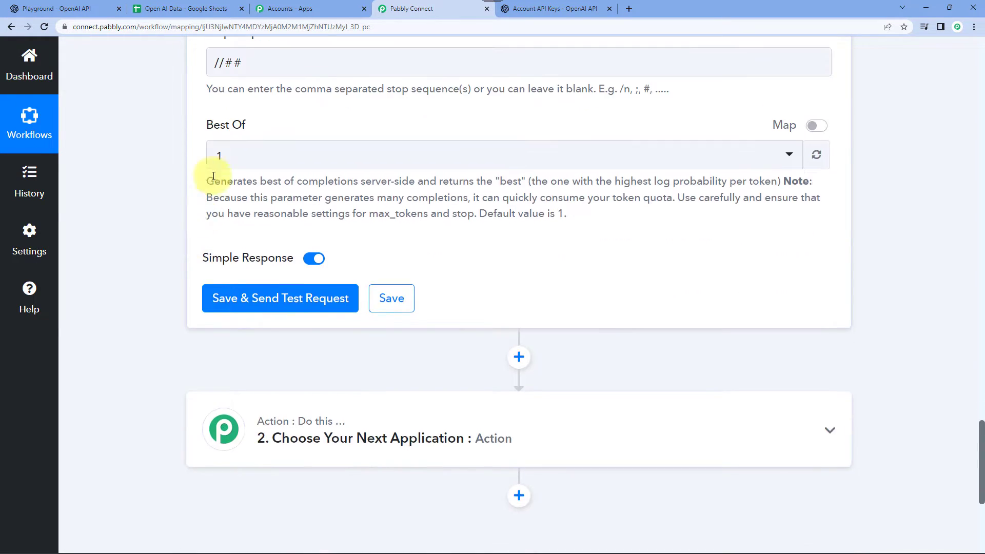
click(233, 166)
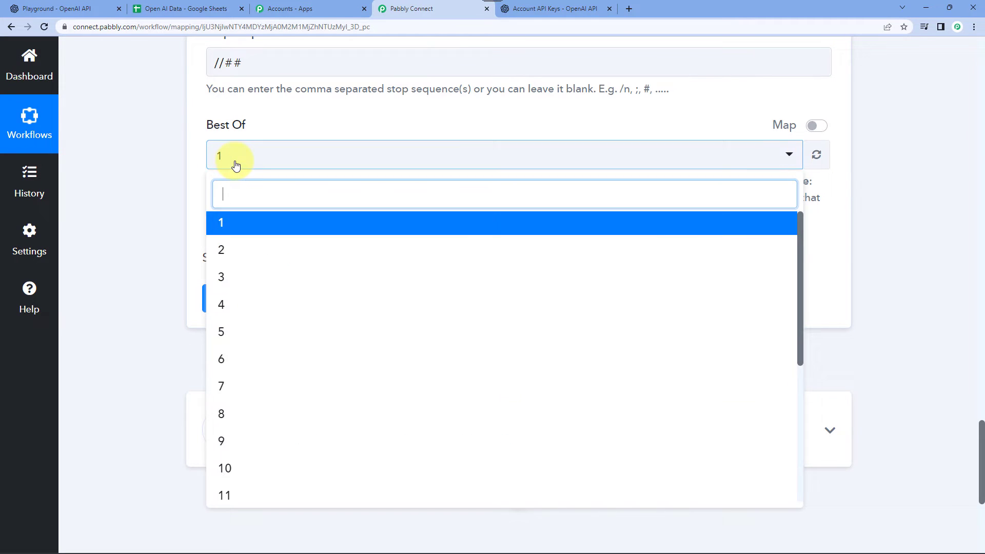
click(227, 223)
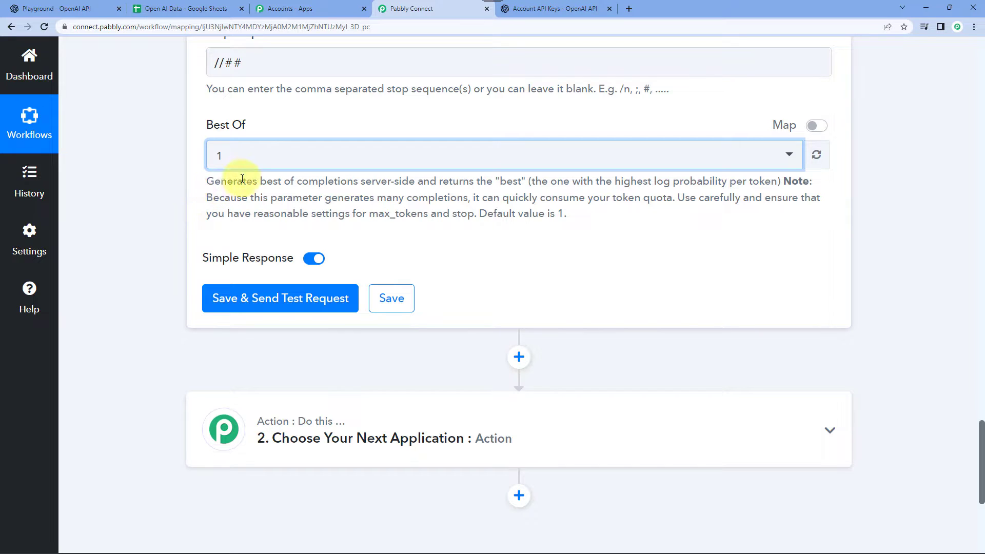
click(246, 163)
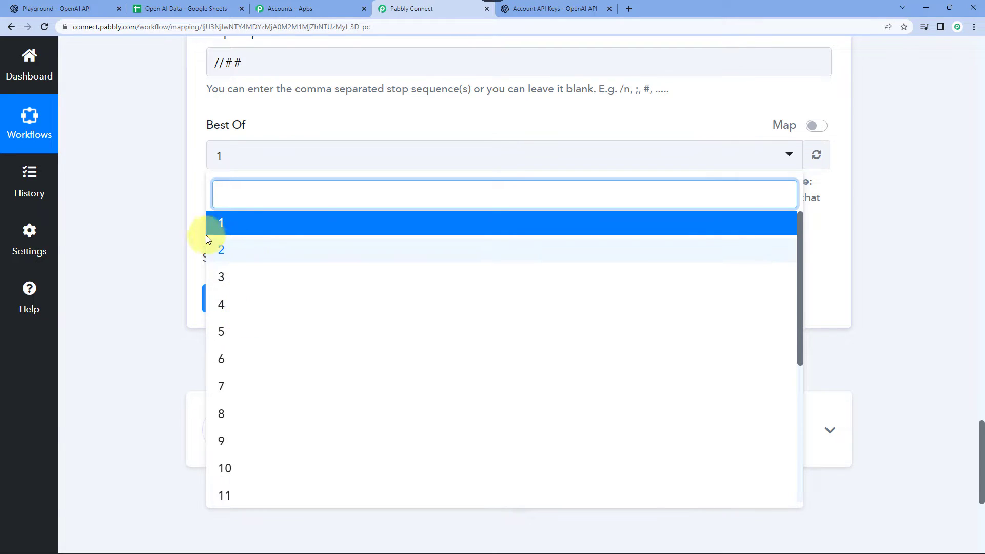
click(172, 232)
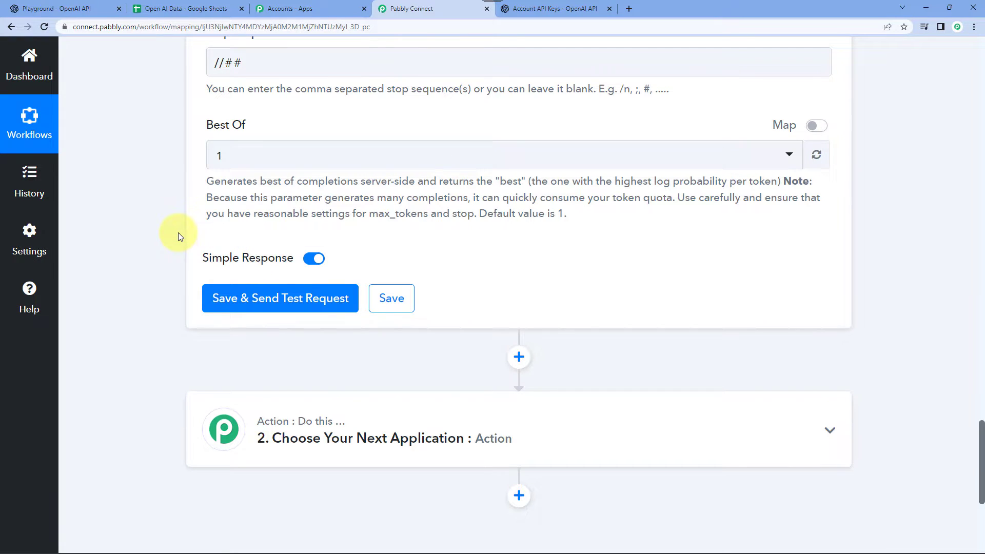
scroll(190, 238, down, 1)
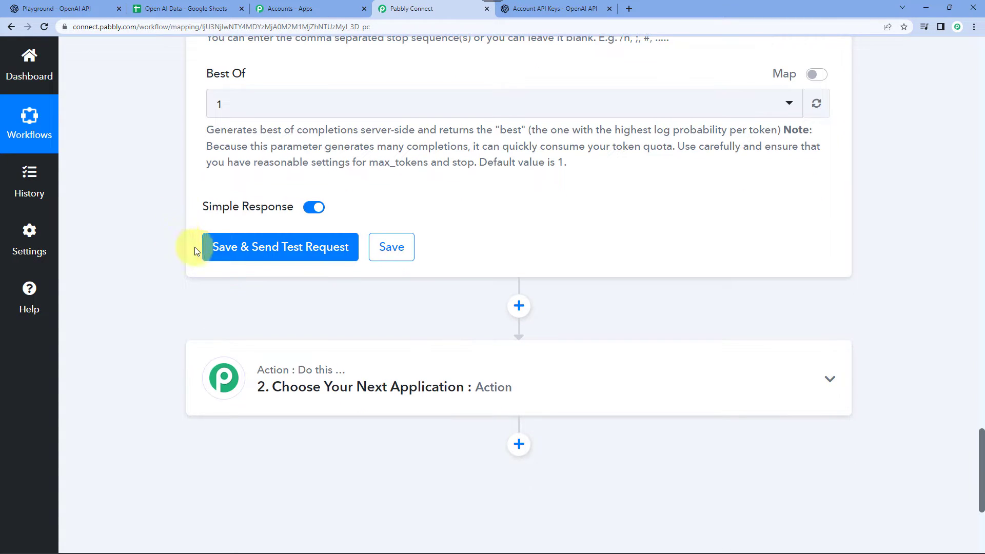
click(256, 255)
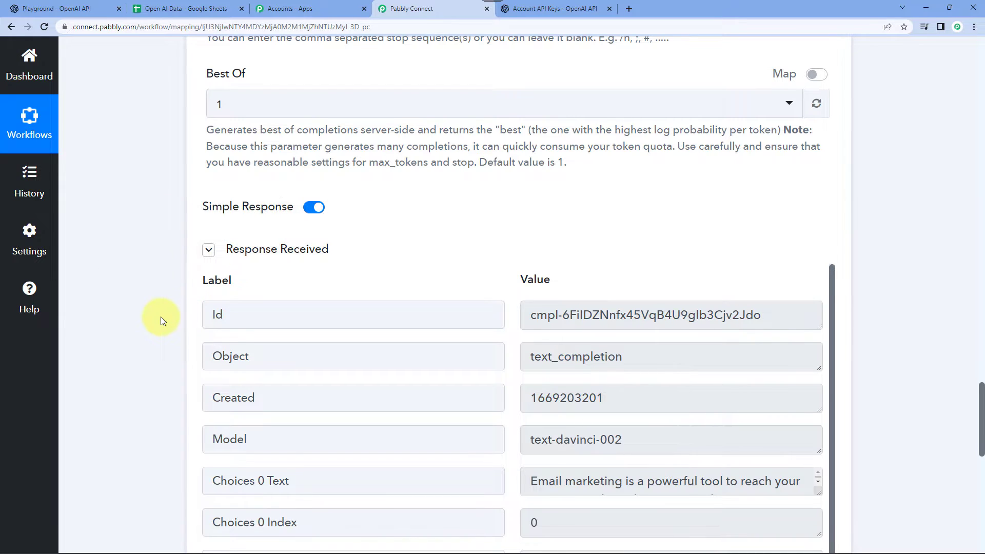
Enlarge the Choices 0 Text value in the received response and read through the generated article.
scroll(161, 318, down, 4)
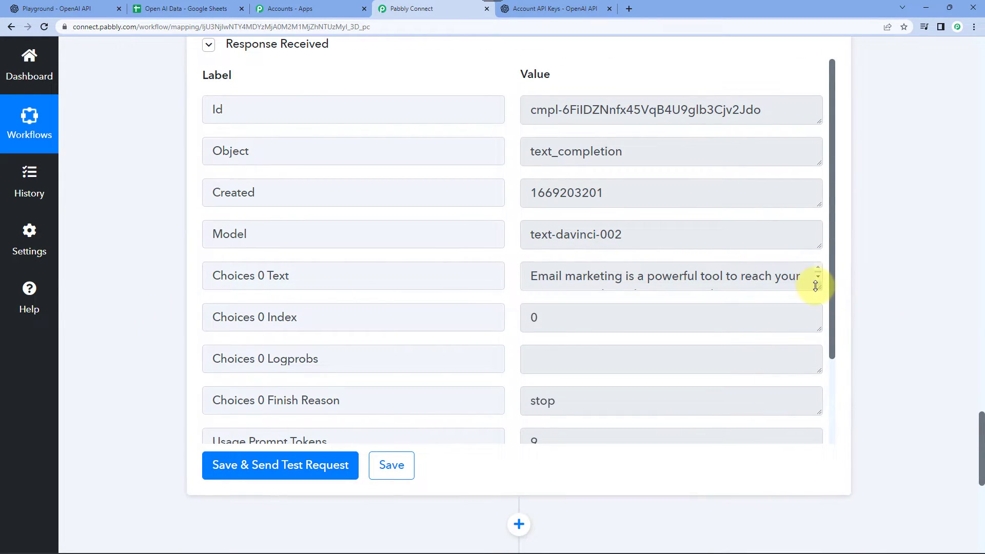
drag(821, 285, 821, 414)
scroll(636, 329, down, 3)
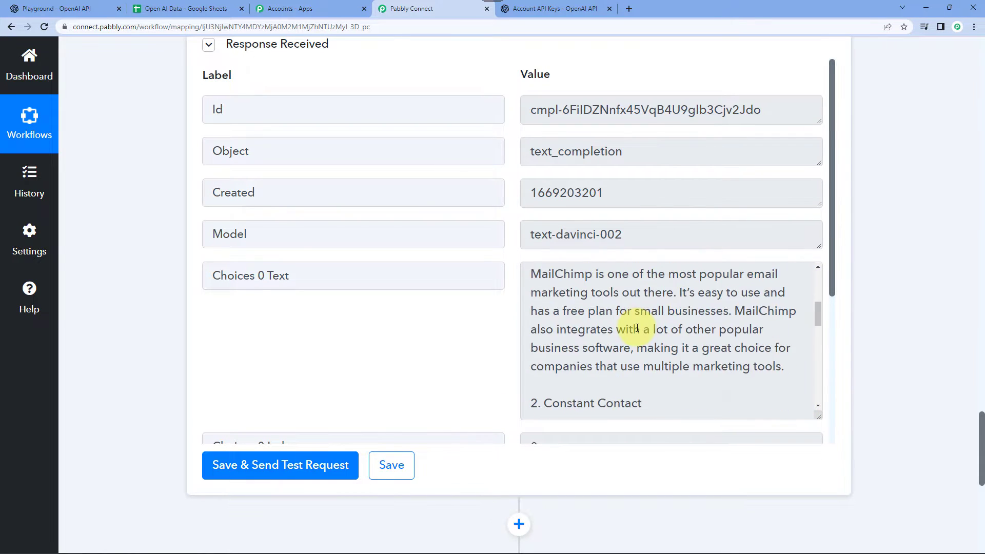
scroll(636, 328, down, 8)
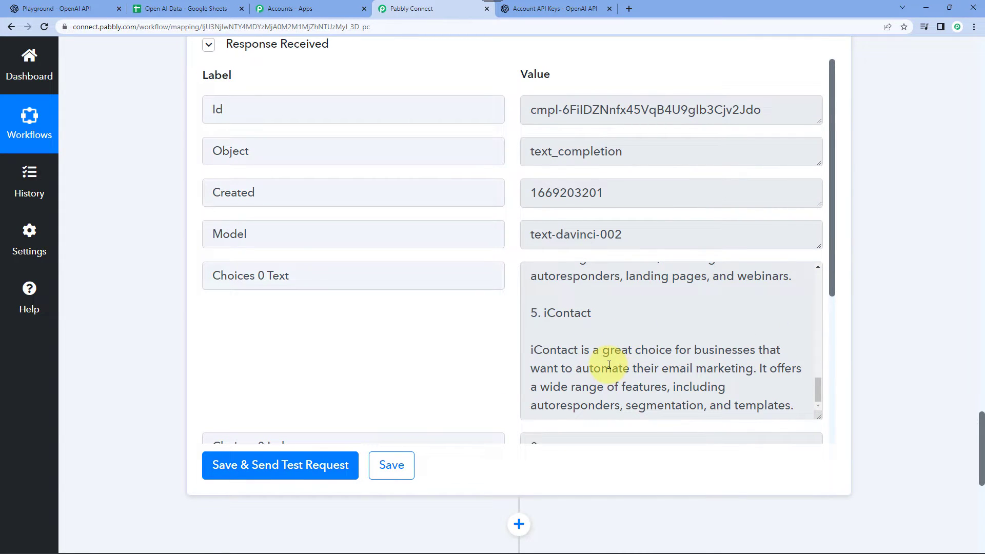
Review the five numbered tool headings of the generated article in the Choices 0 Text value, from MailChimp to iContact.
triple_click(600, 315)
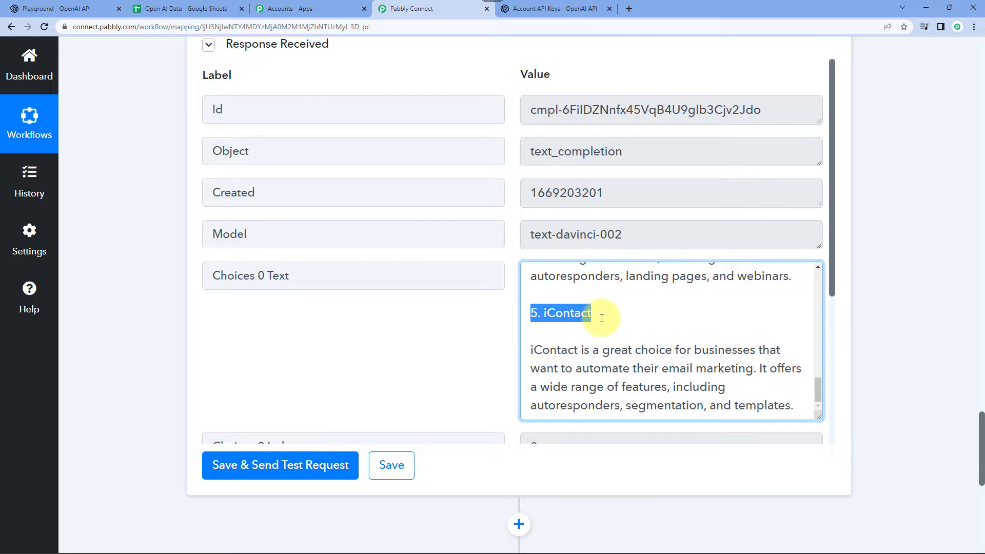
scroll(601, 320, up, 3)
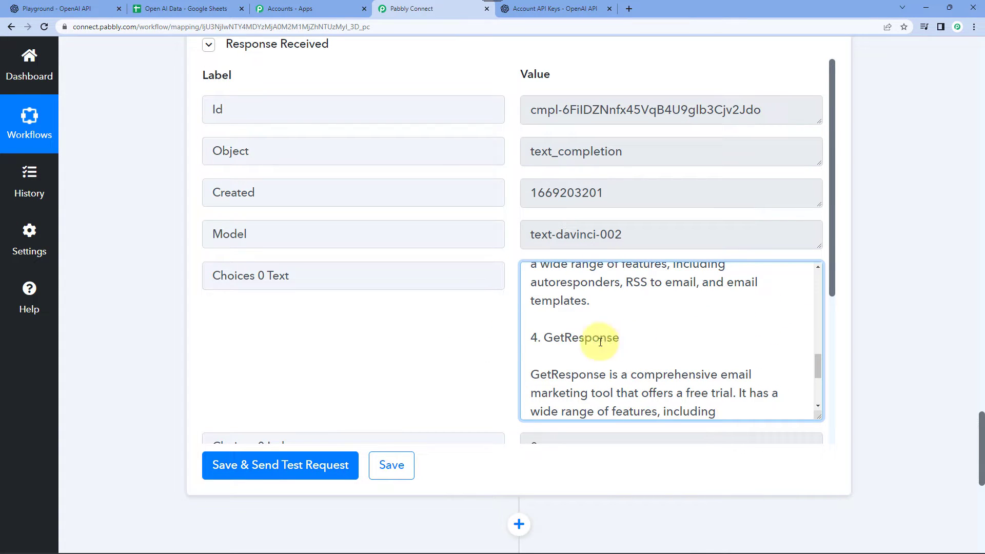
triple_click(601, 341)
scroll(571, 334, up, 2)
triple_click(521, 344)
scroll(619, 347, up, 1)
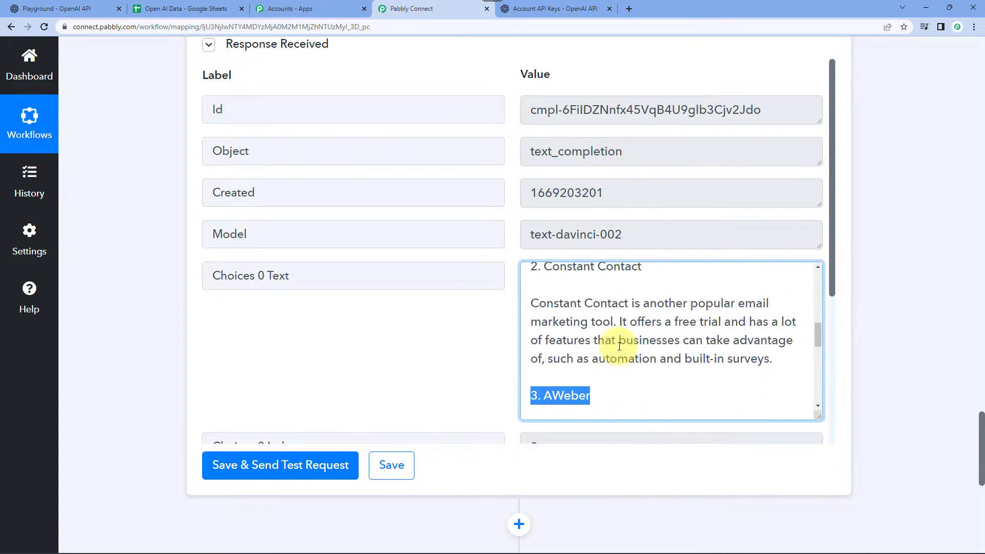
scroll(621, 349, up, 4)
triple_click(624, 356)
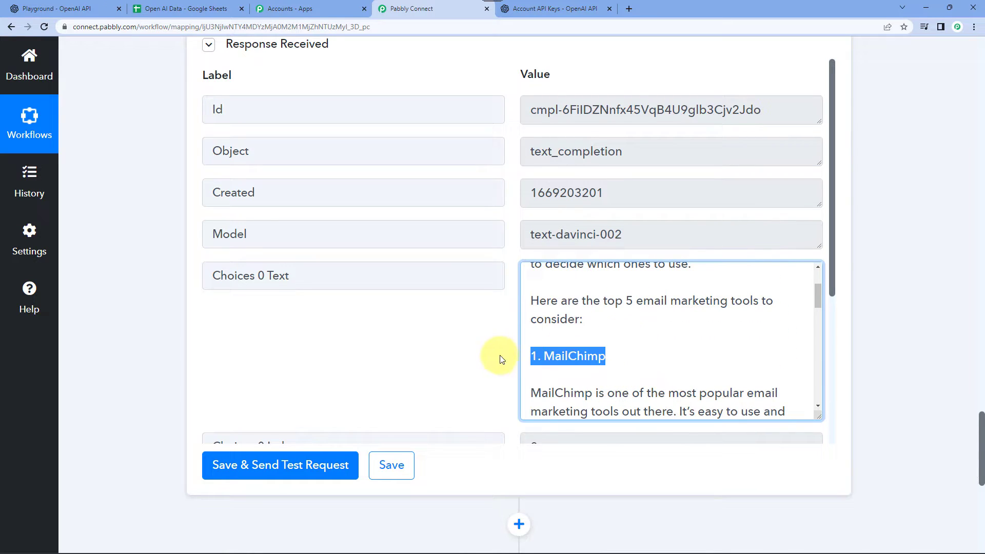
scroll(561, 352, down, 4)
triple_click(608, 376)
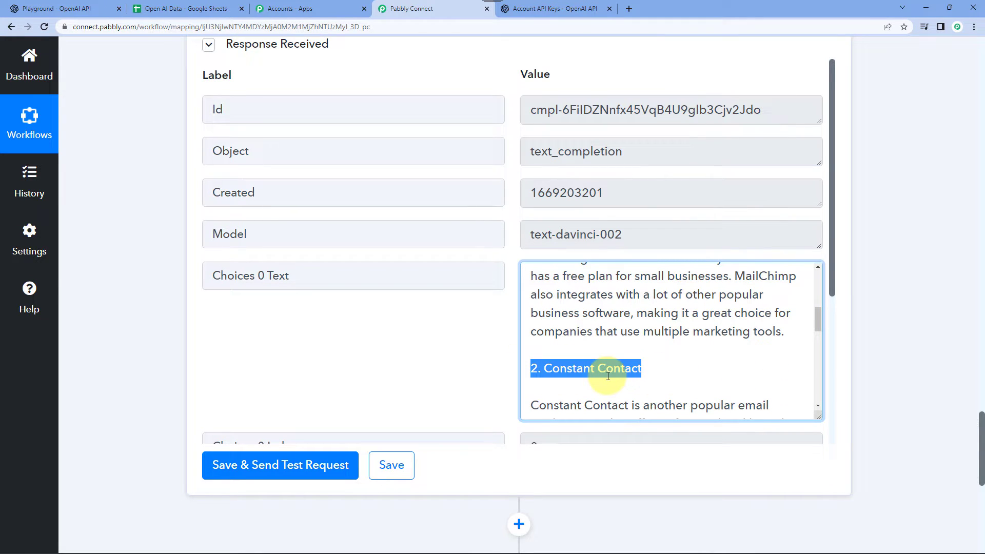
scroll(608, 376, down, 3)
triple_click(618, 343)
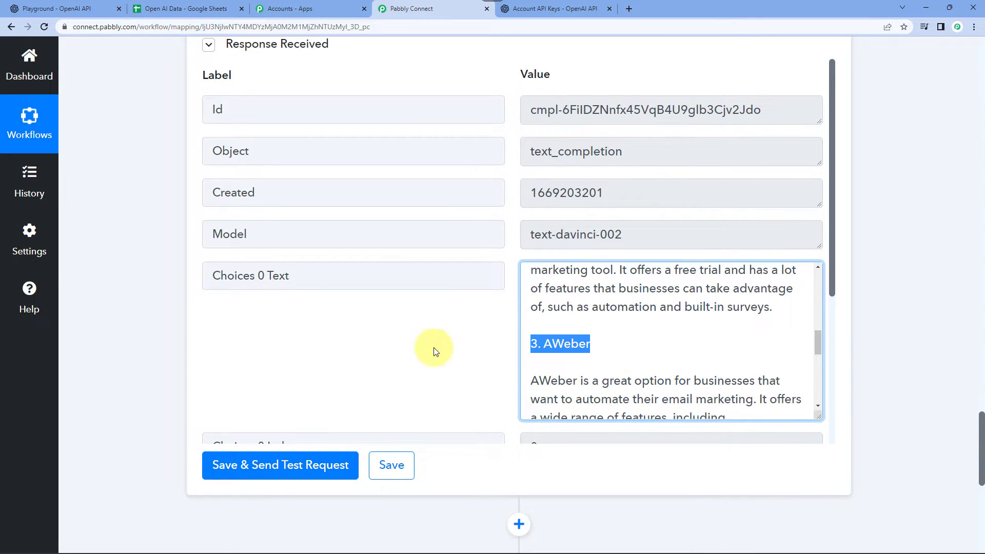
scroll(621, 367, down, 3)
triple_click(570, 339)
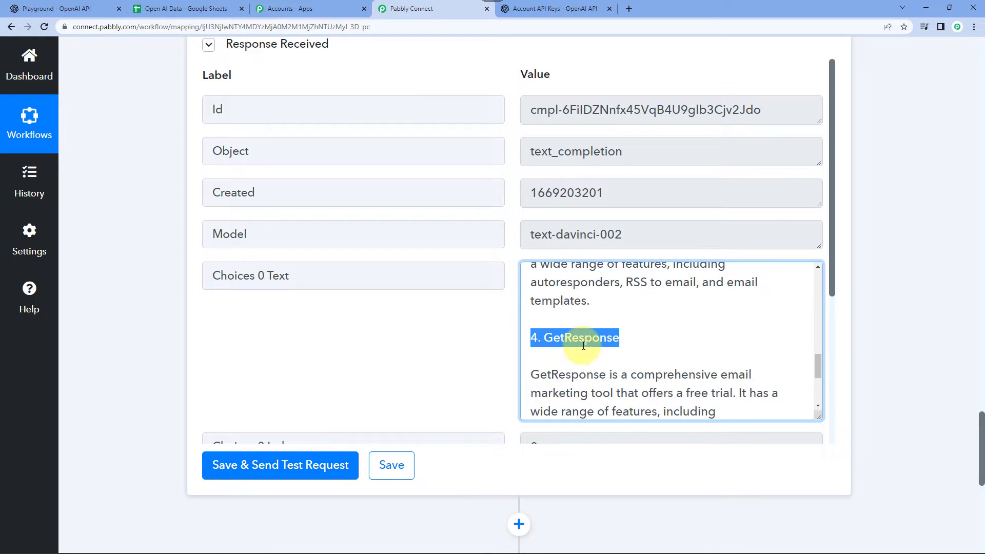
scroll(584, 346, down, 1)
scroll(584, 346, down, 3)
triple_click(560, 313)
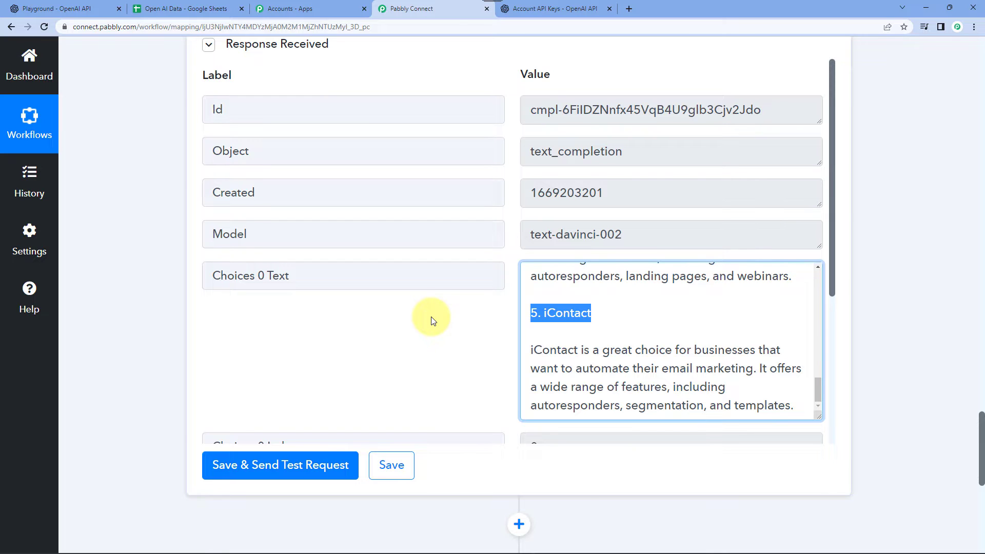
Choose Google Sheets as the app for the workflow's next action after the OpenAI step.
scroll(395, 323, down, 10)
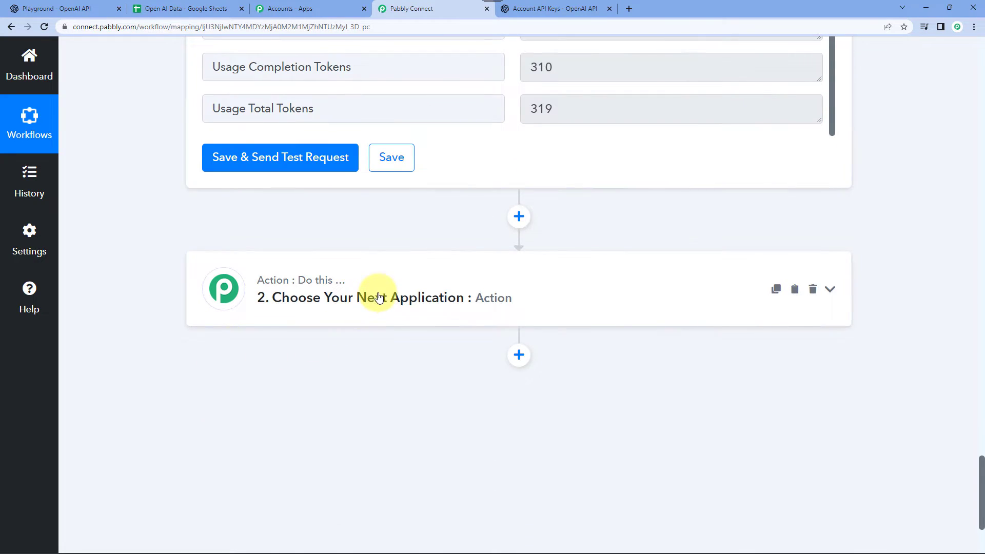
click(378, 298)
click(246, 370)
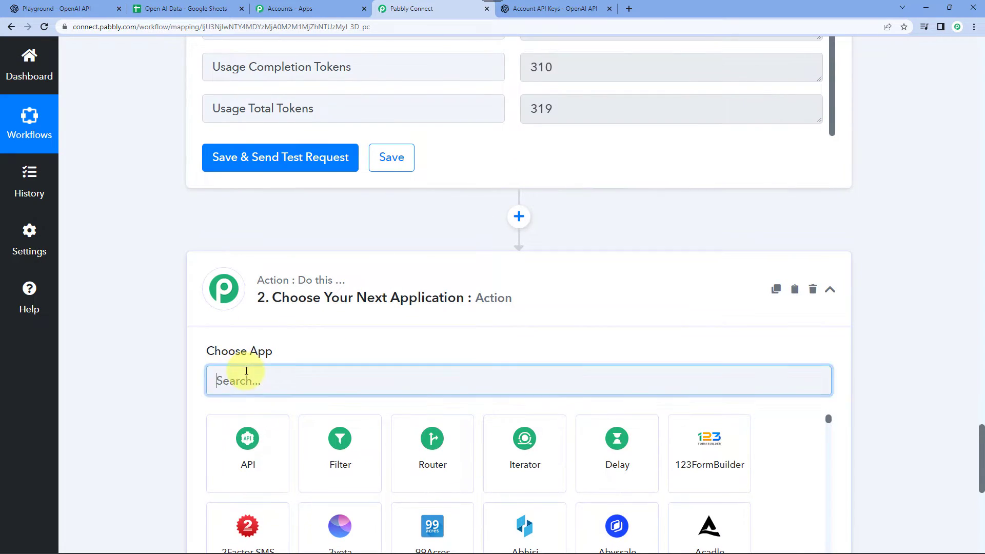
text(Google)
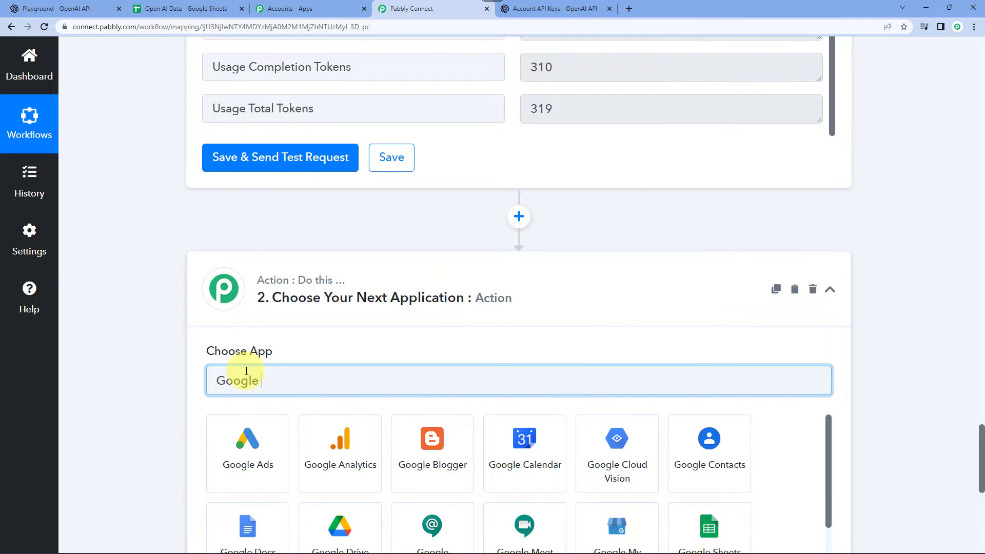
text( S)
click(242, 439)
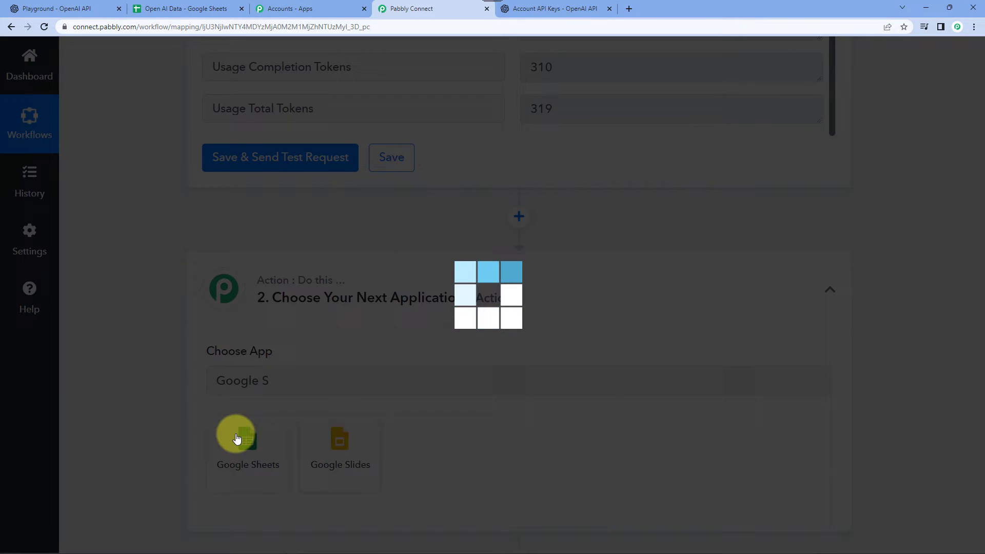
Check the Article Content column in the Open AI Data spreadsheet, and set the Google Sheets action event in Pabbly Connect to Update Row.
click(181, 4)
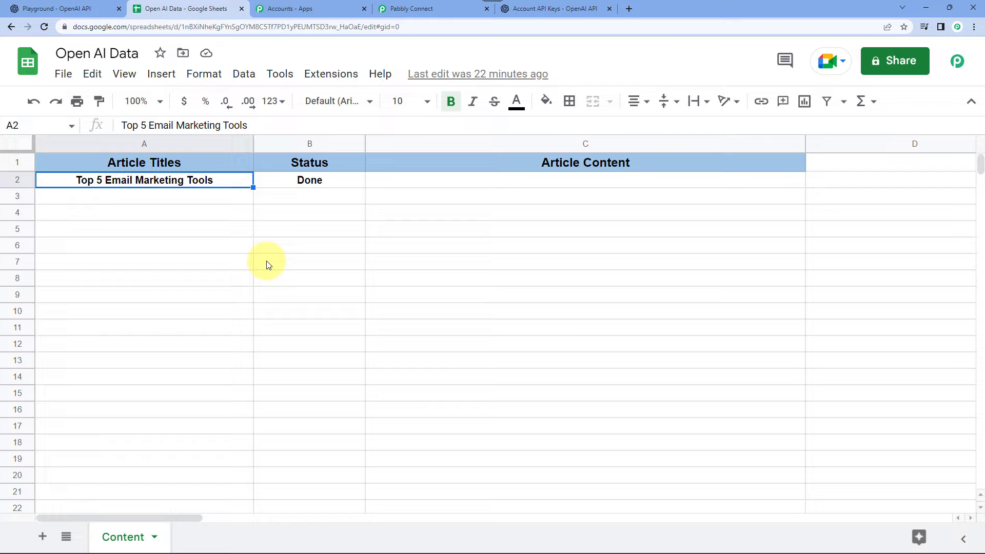
click(608, 180)
click(608, 160)
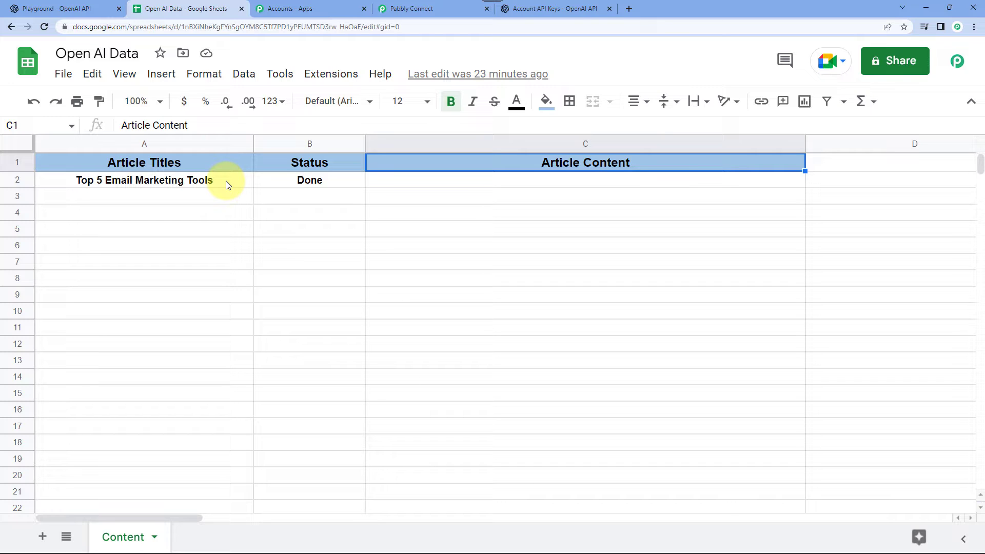
click(560, 186)
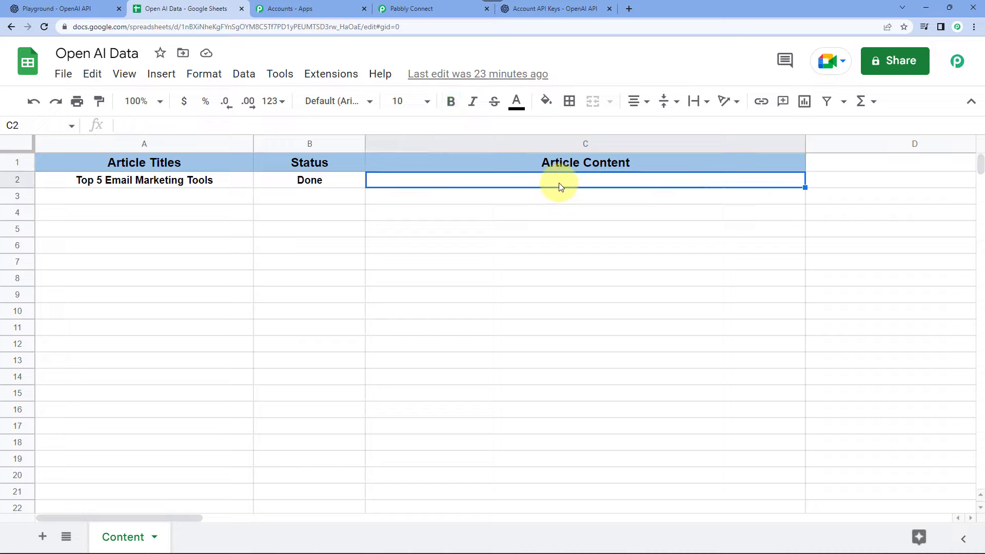
click(439, 10)
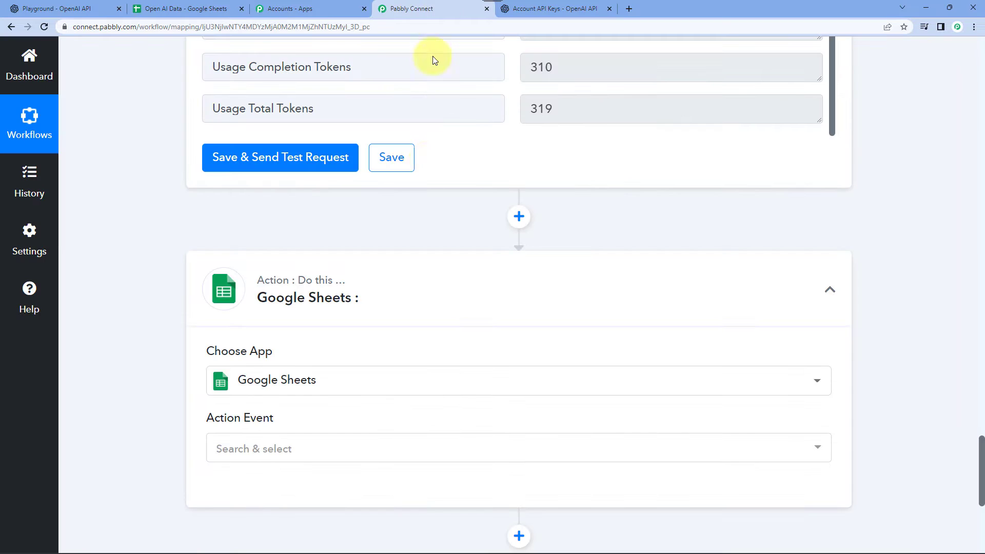
scroll(403, 241, down, 3)
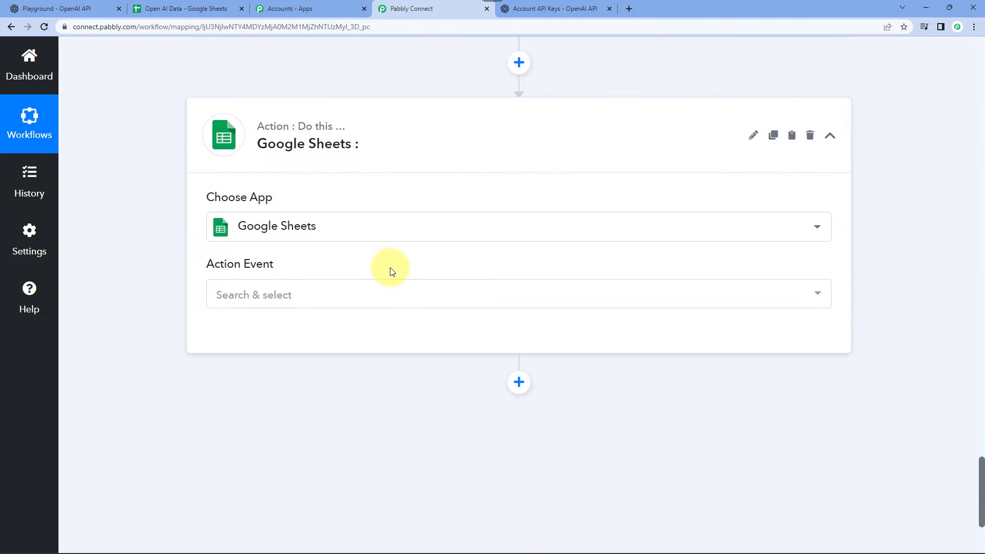
click(357, 297)
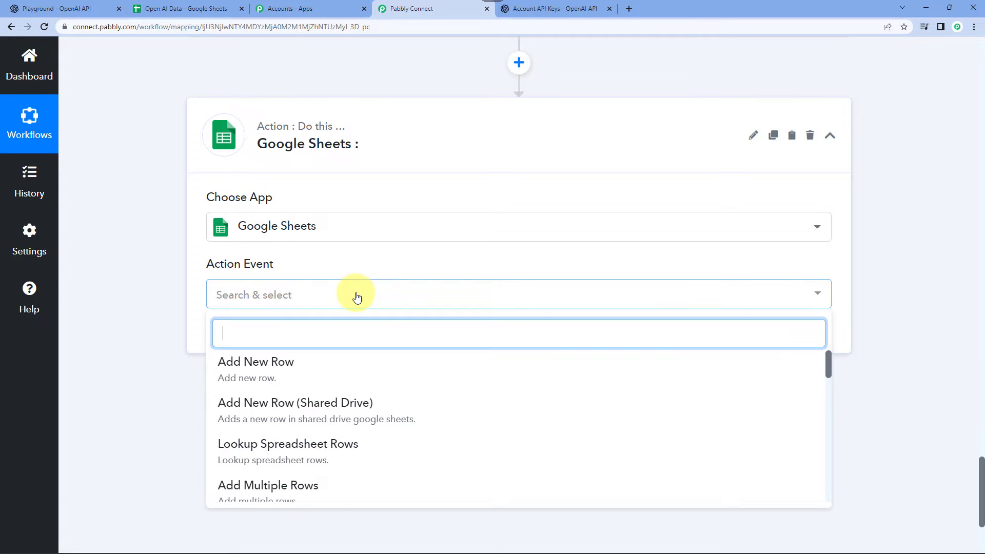
scroll(141, 257, down, 2)
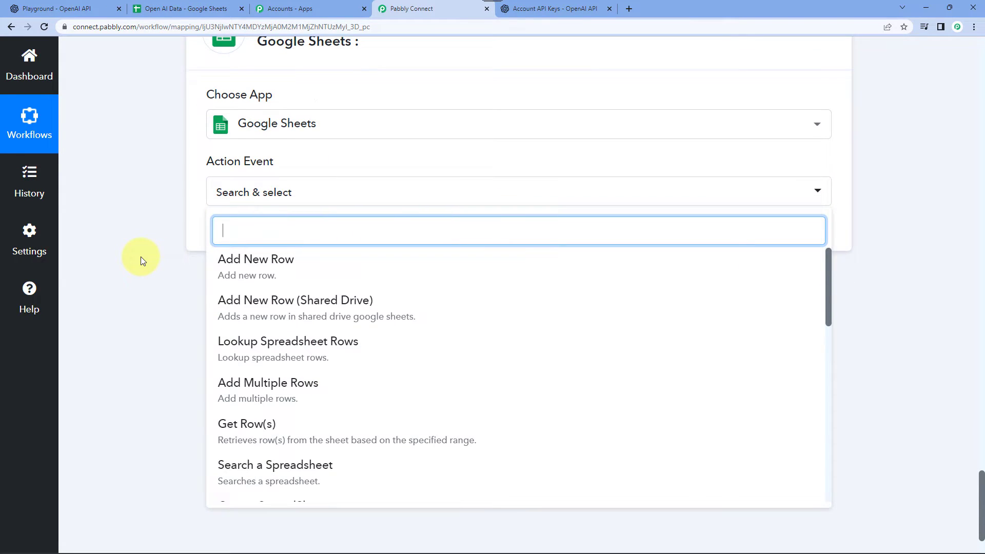
scroll(384, 349, down, 5)
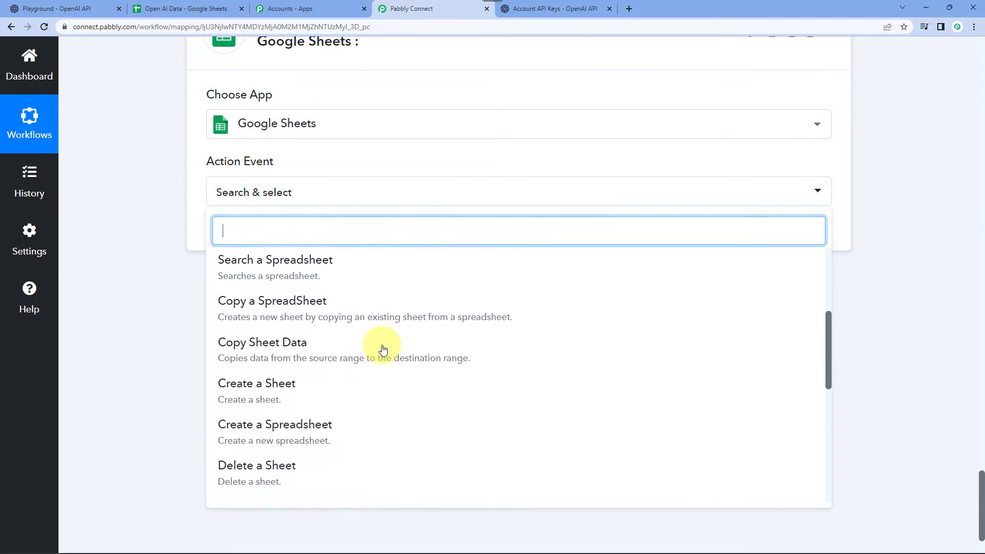
scroll(384, 349, down, 6)
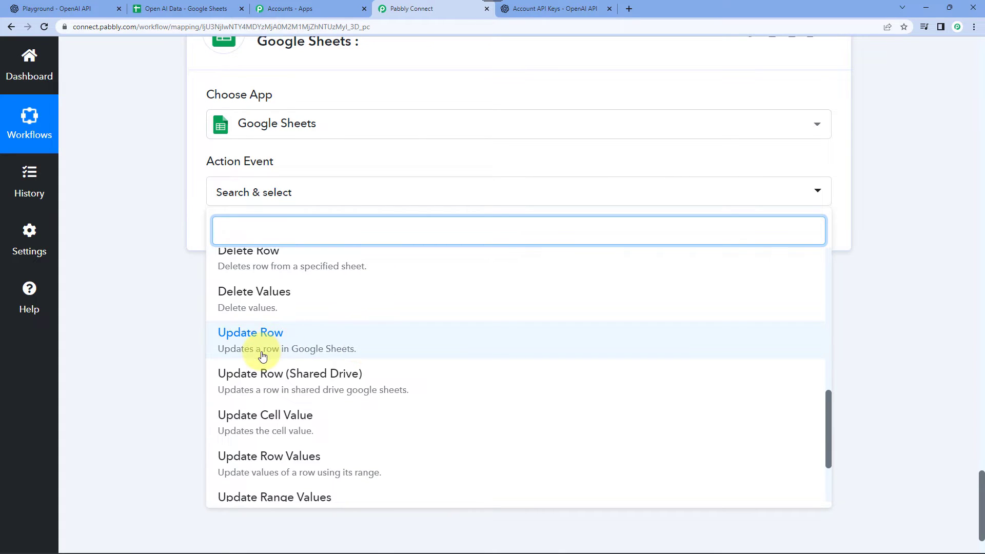
click(264, 353)
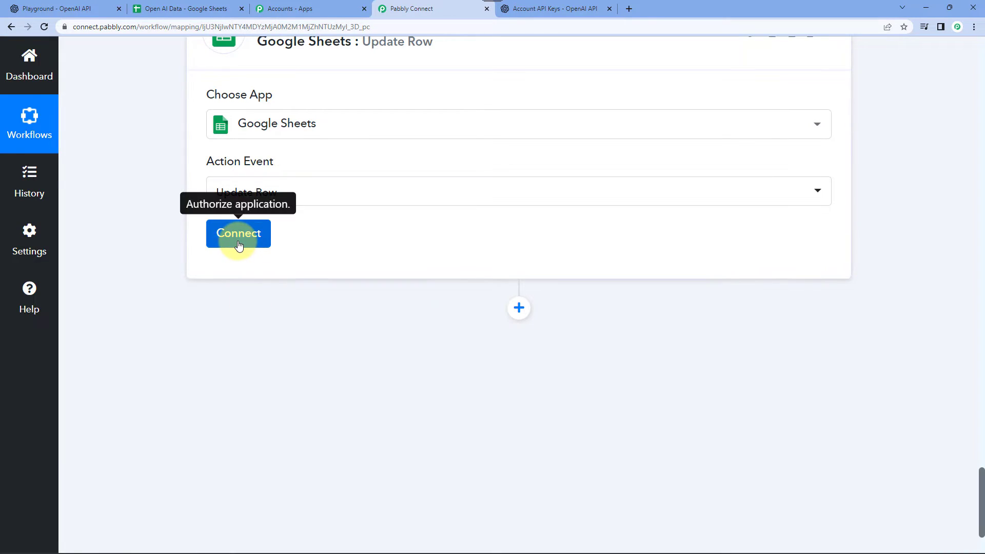
Add a new Google Sheets connection by signing in with the Google account and granting Pabbly Connect access.
click(239, 234)
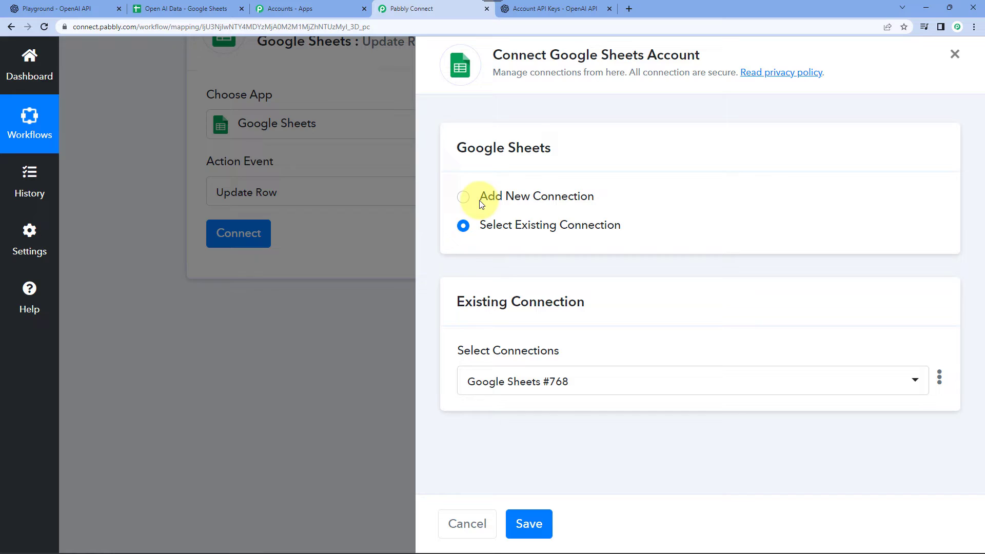
click(497, 200)
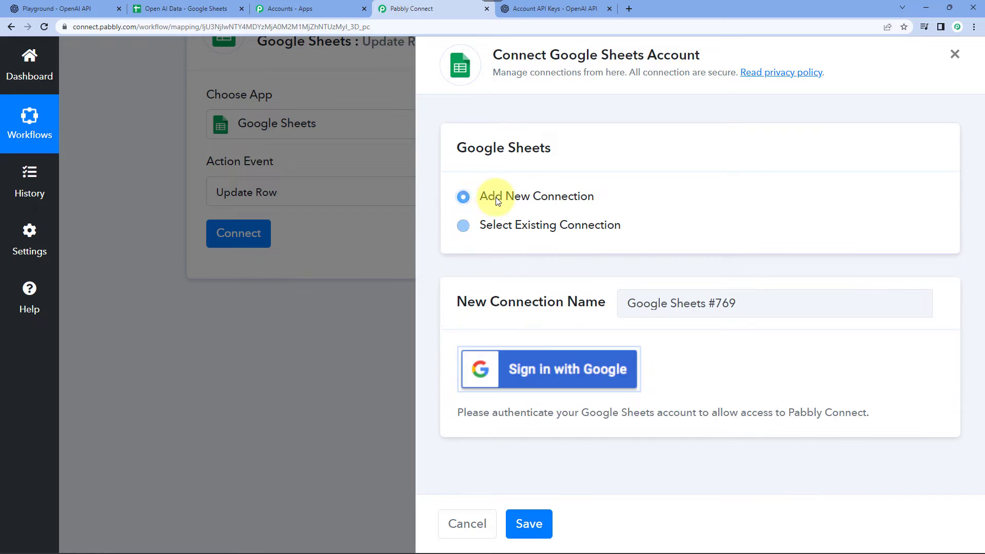
click(557, 385)
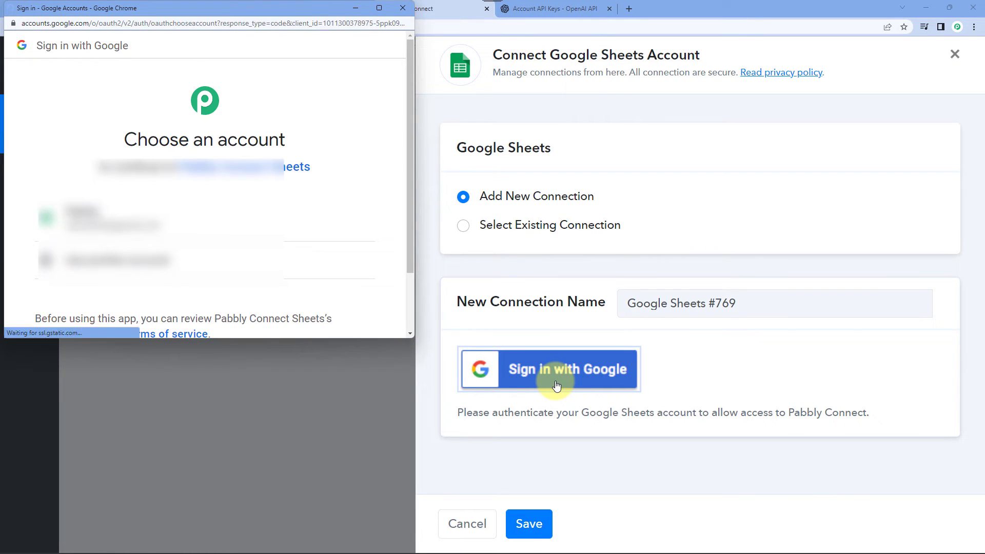
click(240, 233)
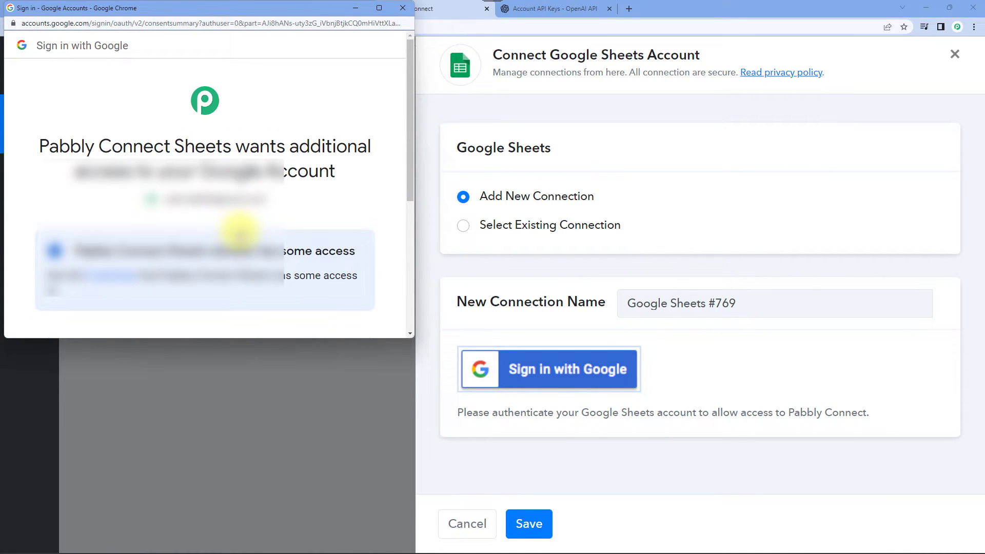
scroll(239, 233, down, 5)
click(330, 242)
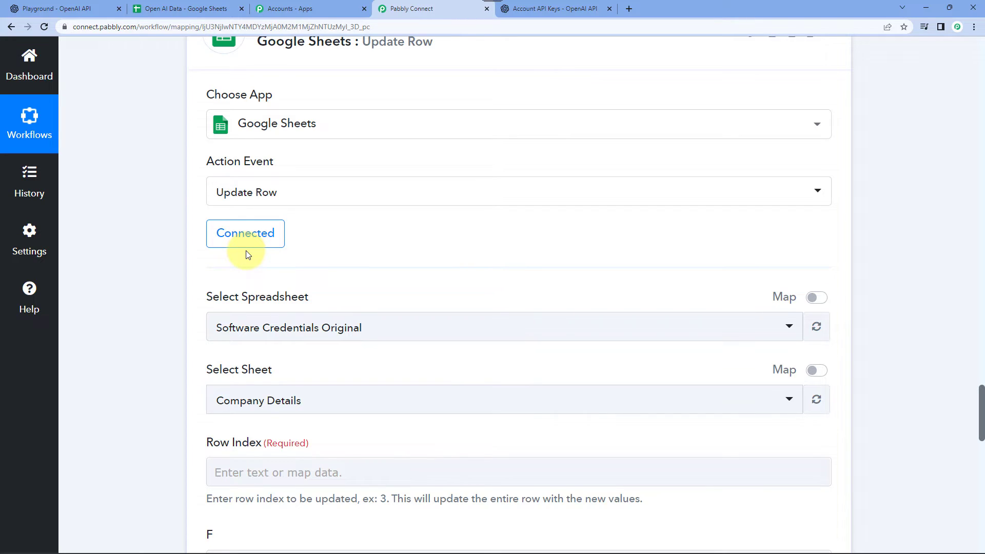
Select the Open AI Data spreadsheet and its Content sheet as the target of the Update Row action.
scroll(246, 252, down, 3)
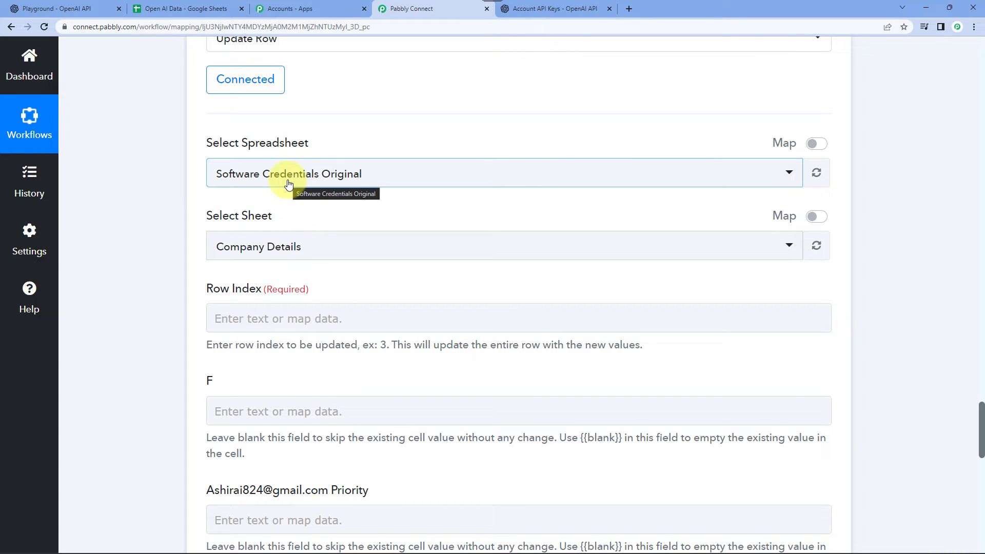
click(289, 185)
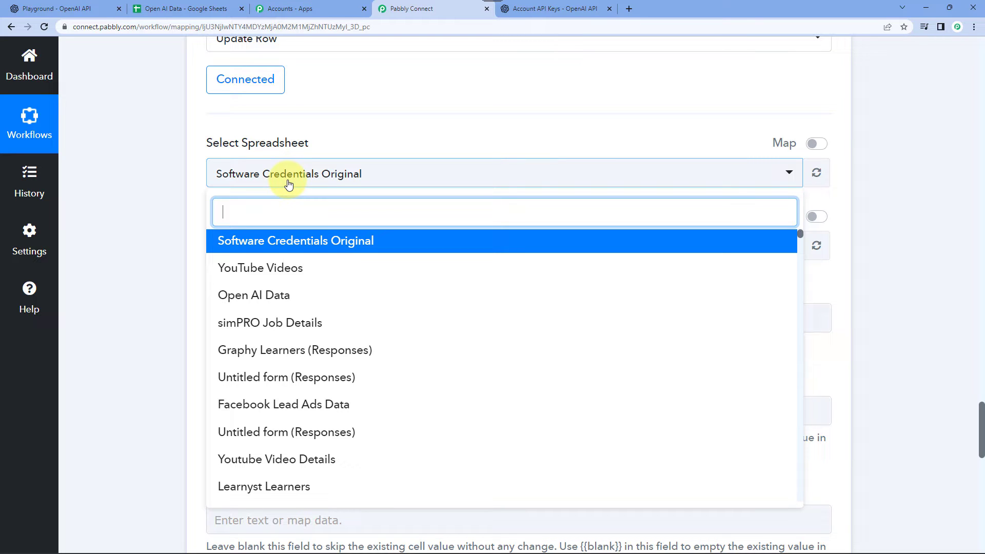
click(214, 7)
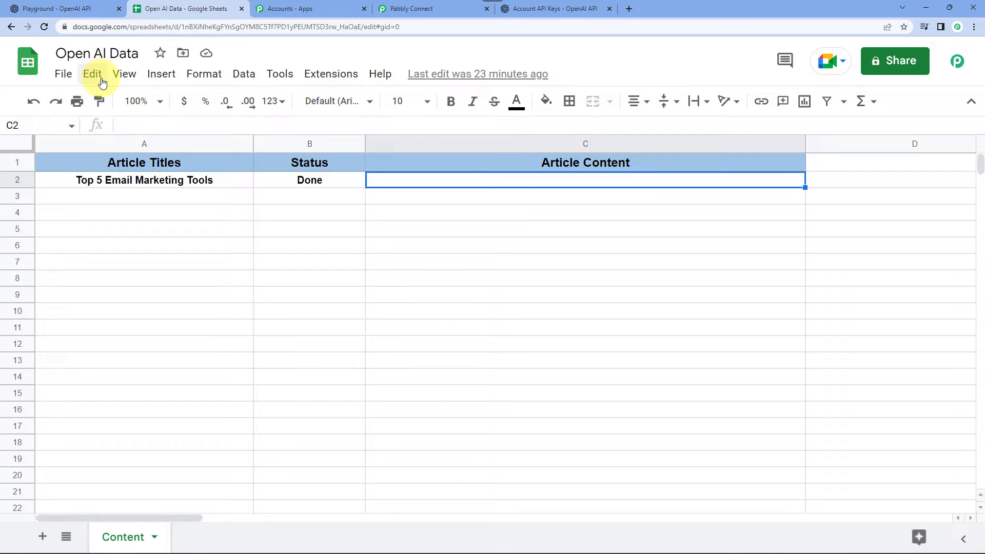
click(452, 8)
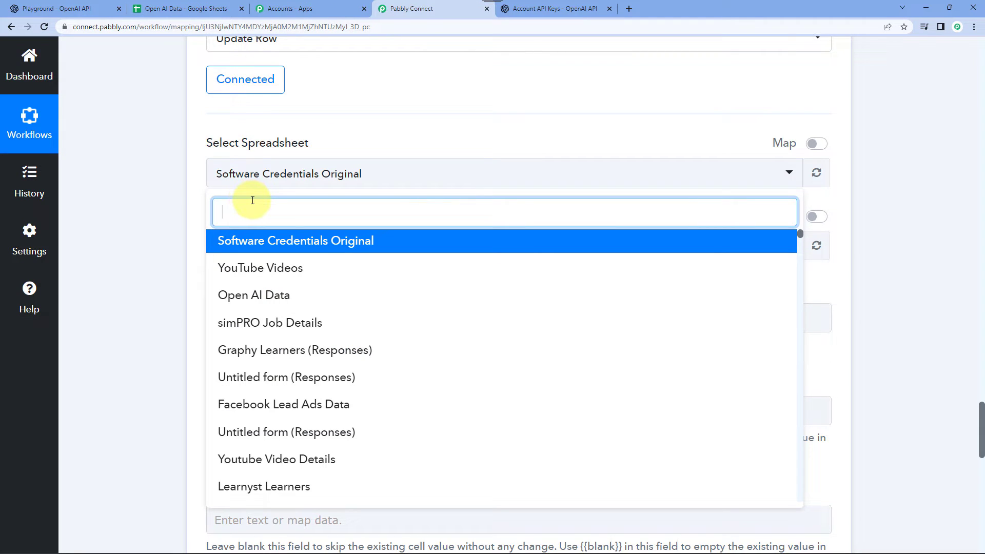
text(open)
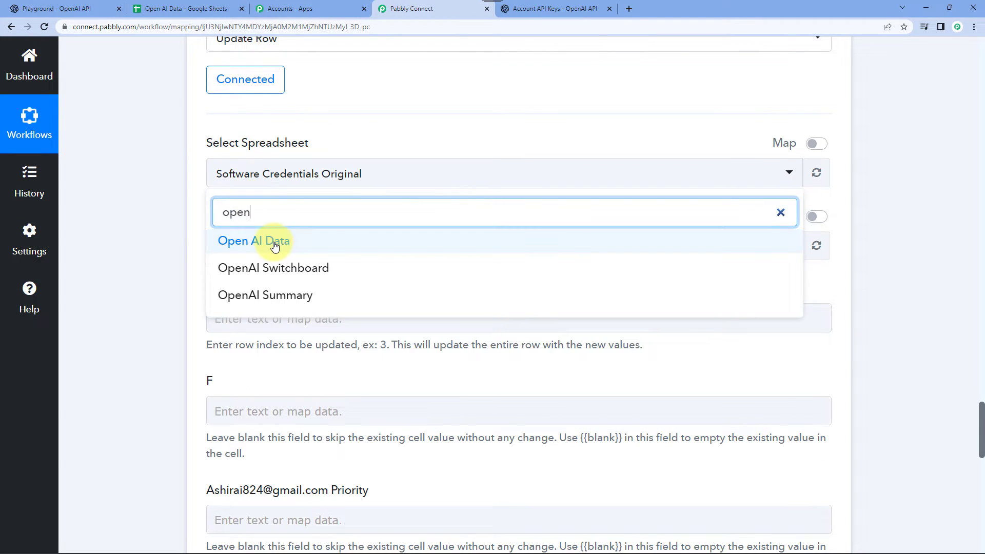
click(275, 246)
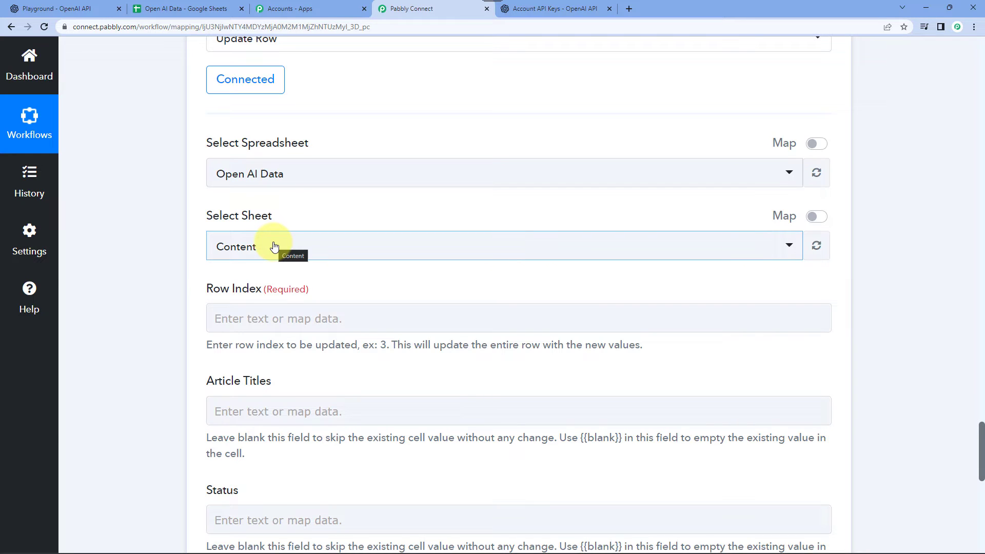
scroll(286, 198, down, 1)
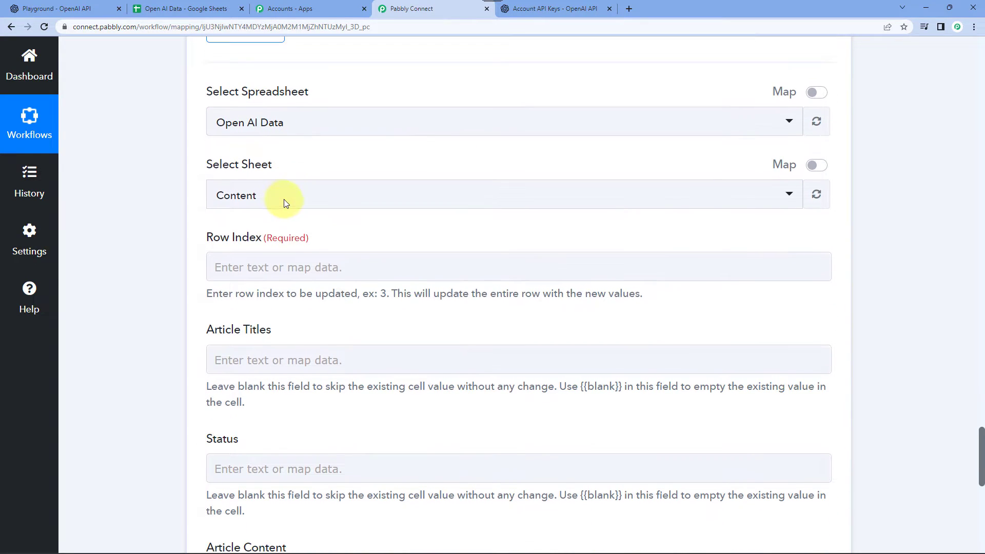
click(264, 194)
click(263, 262)
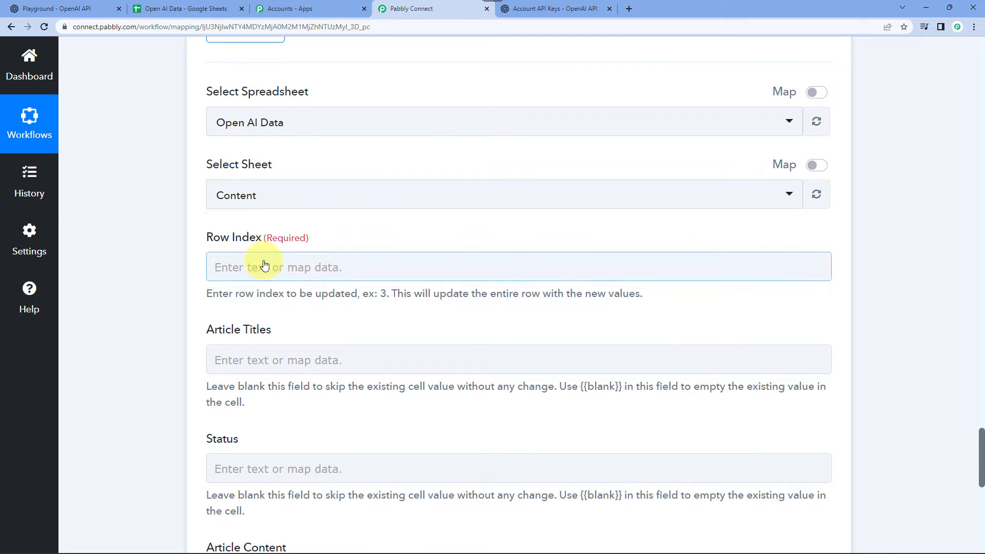
Check the title's row in the Open AI Data spreadsheet, and map the Update Row action's Row Index to the Google Sheets trigger's RowIndex.
click(186, 8)
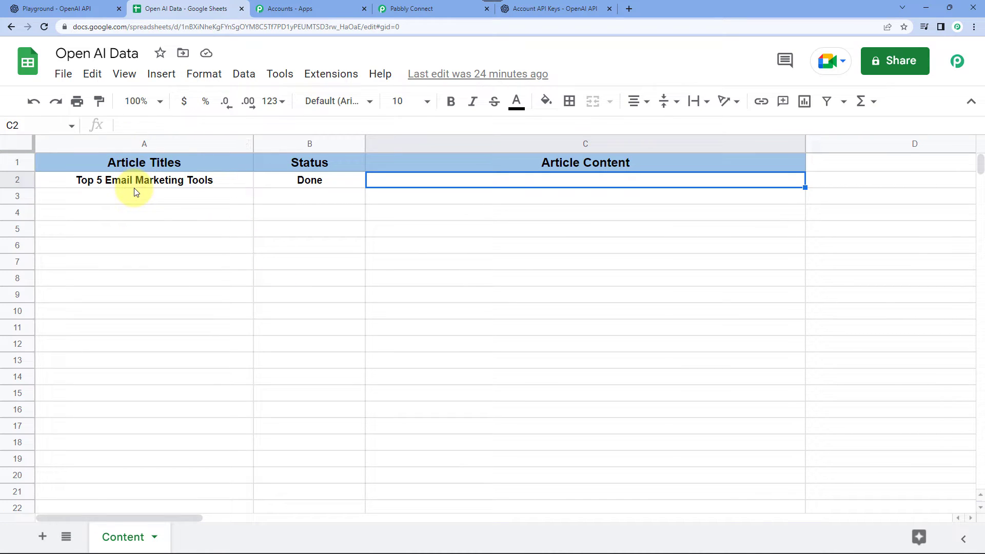
click(411, 9)
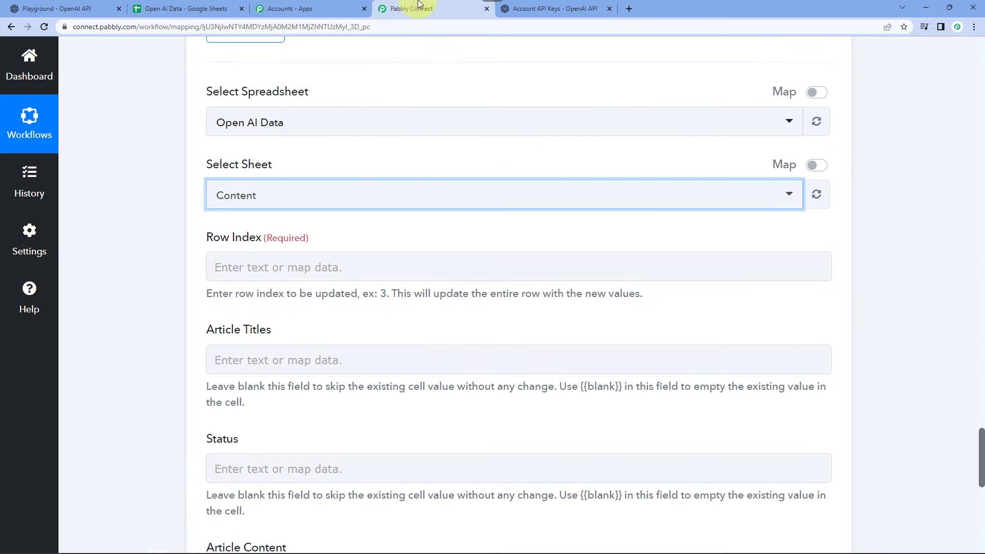
scroll(159, 199, down, 3)
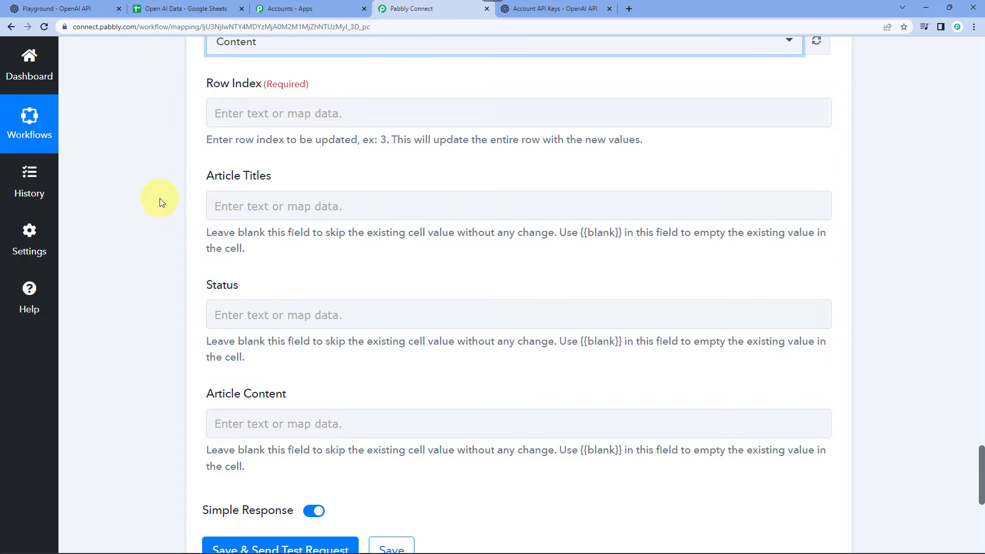
click(177, 9)
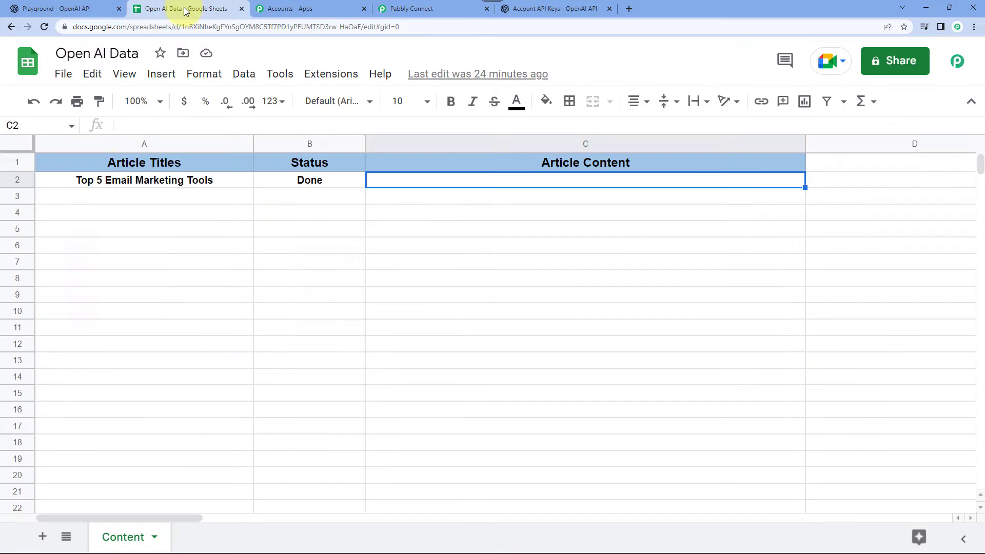
click(464, 8)
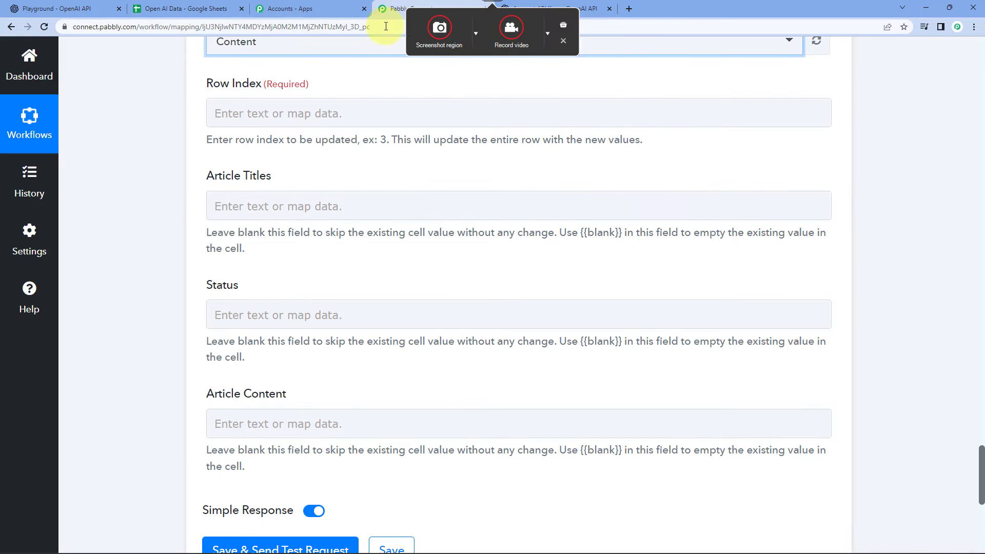
click(283, 112)
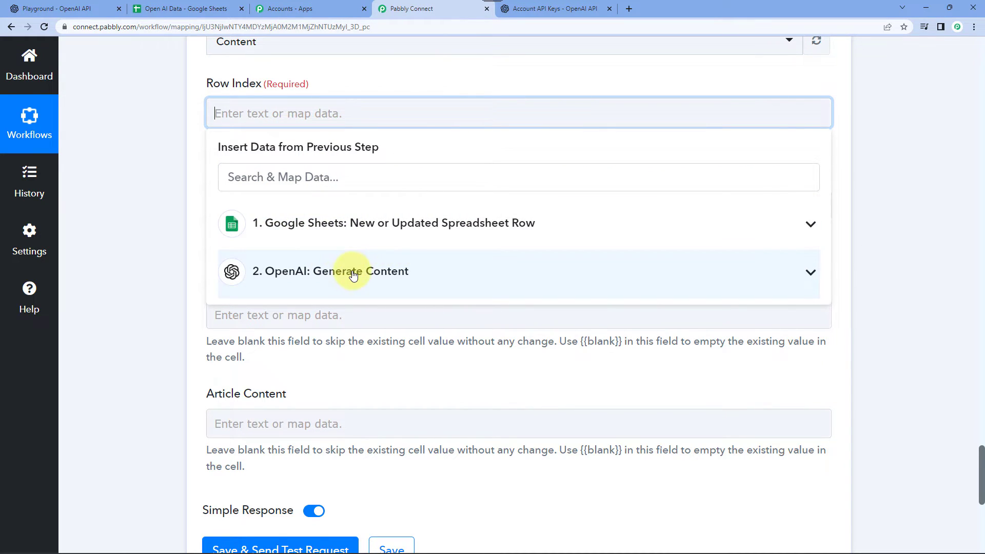
click(322, 230)
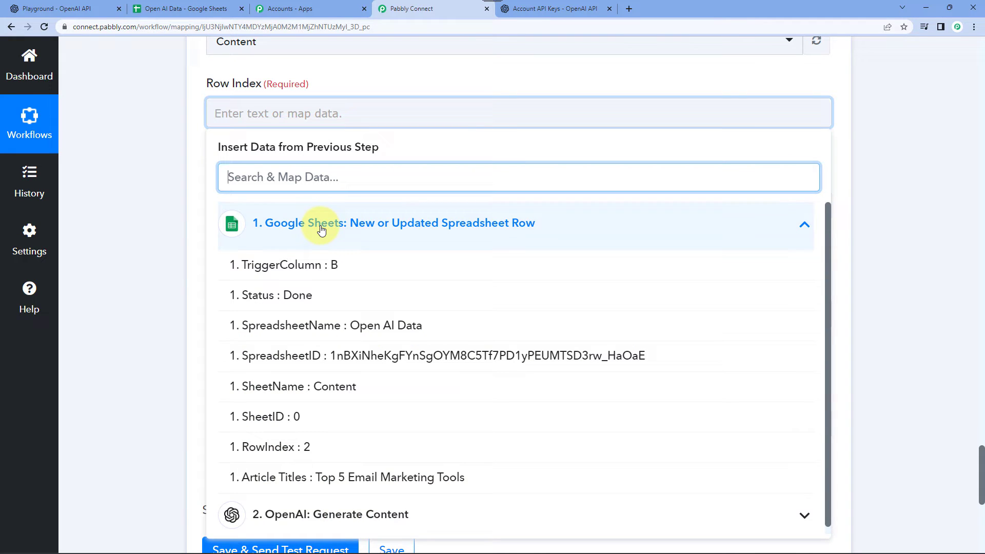
click(324, 454)
click(168, 177)
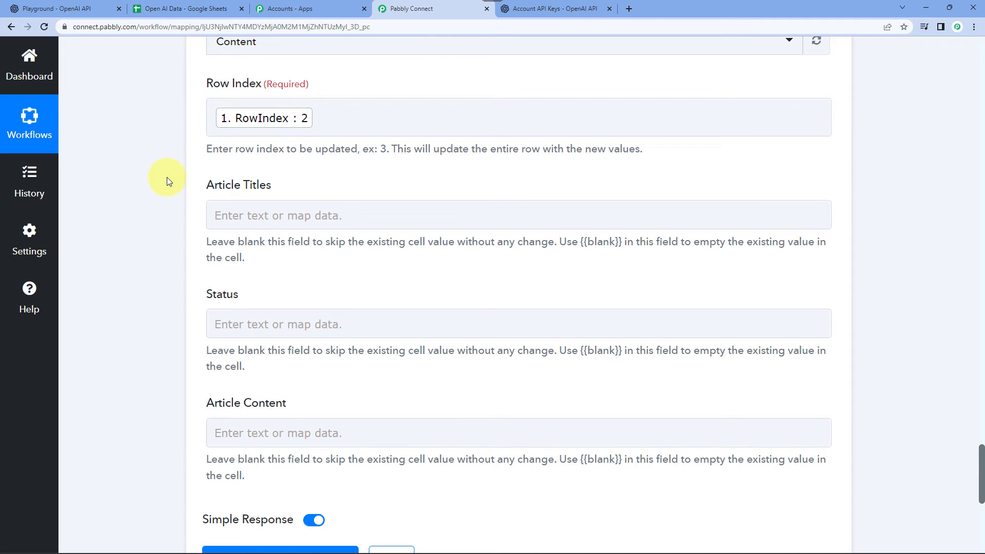
Map the Article Content field to the Choices 0 Text value from the OpenAI Generate Content step.
scroll(167, 177, down, 3)
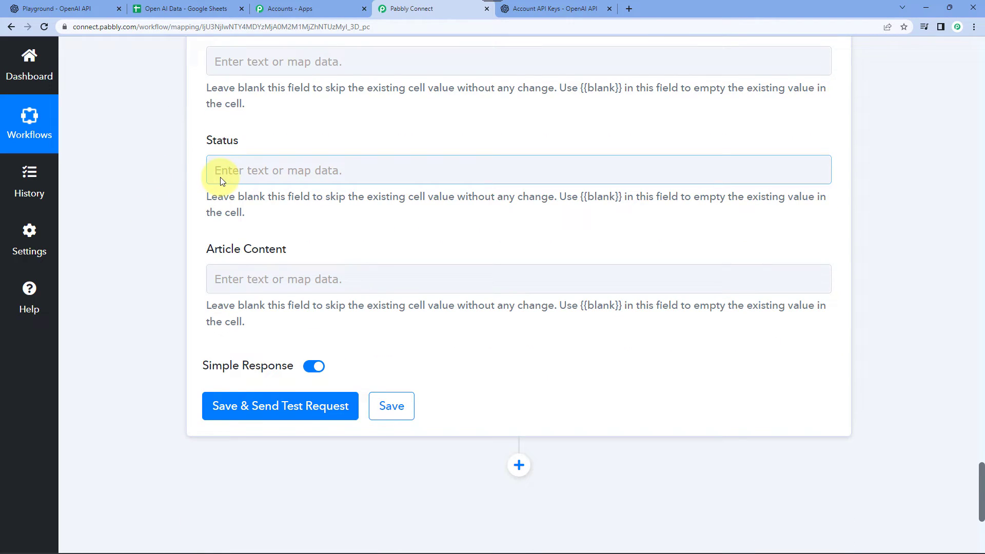
scroll(168, 178, down, 2)
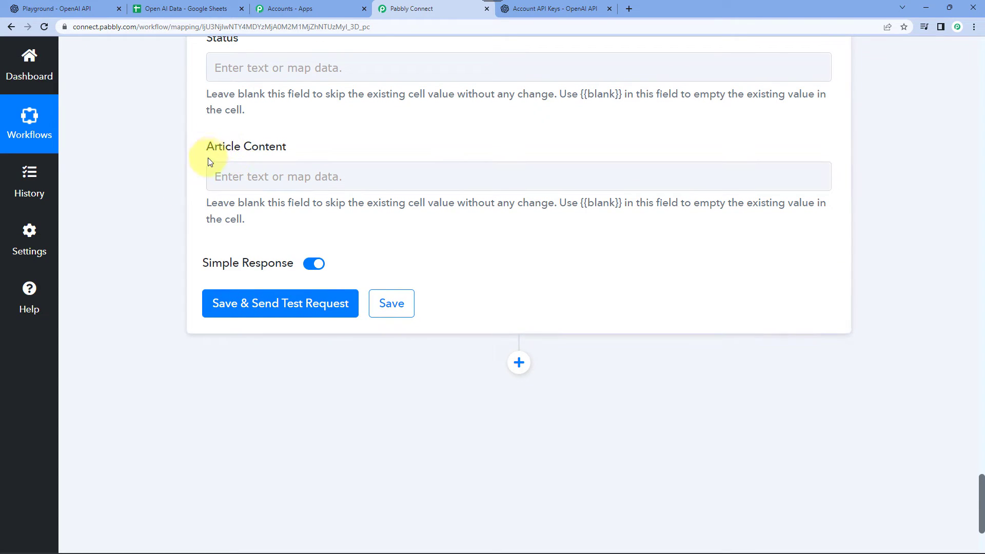
click(229, 188)
click(245, 179)
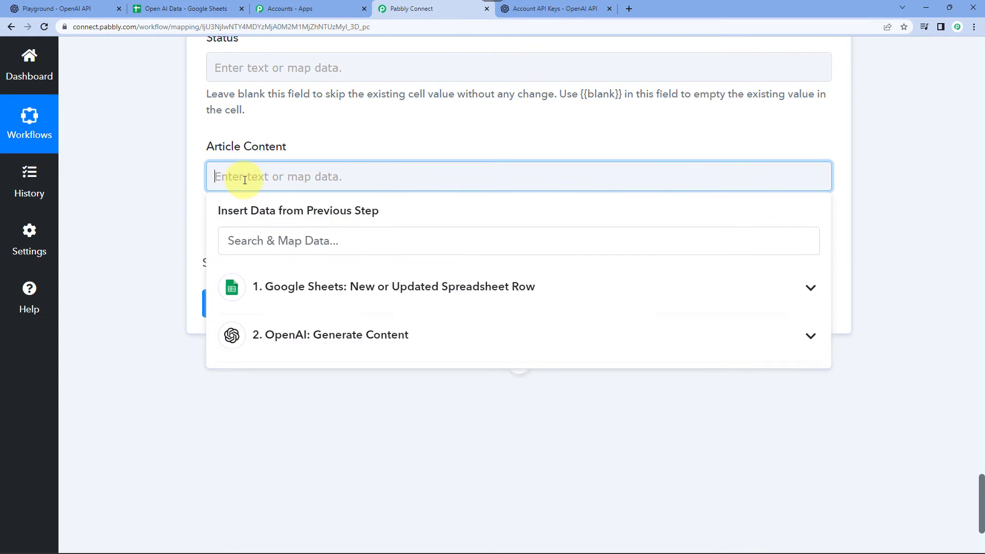
click(301, 337)
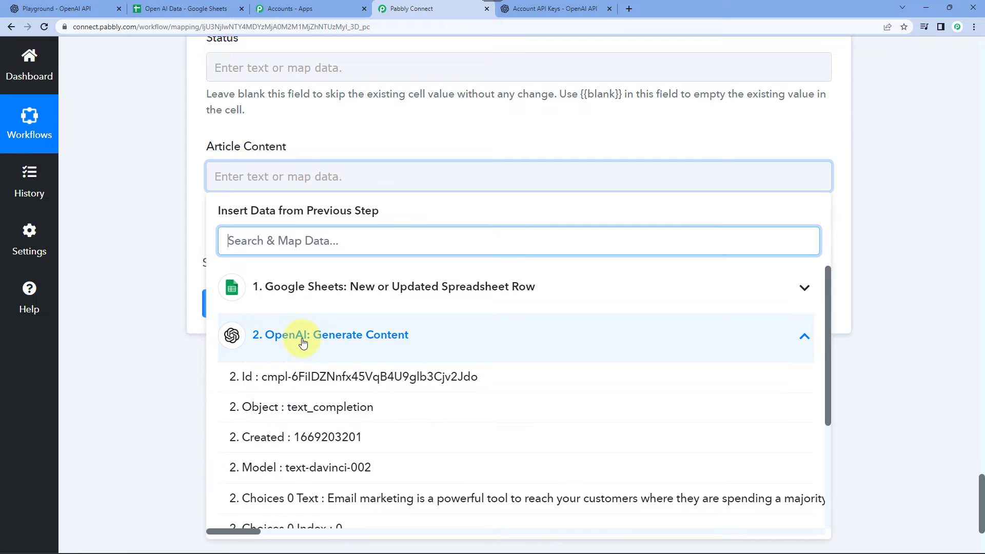
scroll(205, 353, down, 2)
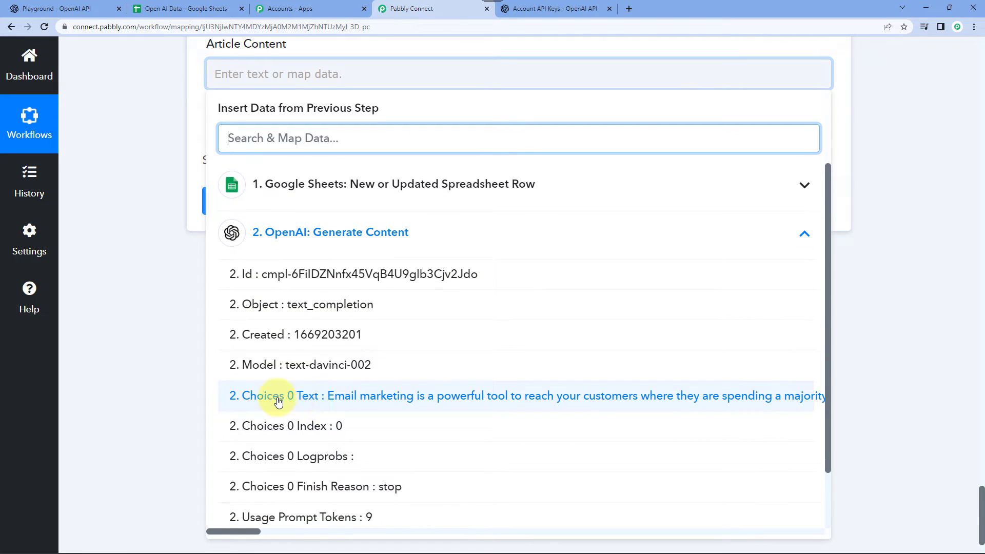
click(340, 404)
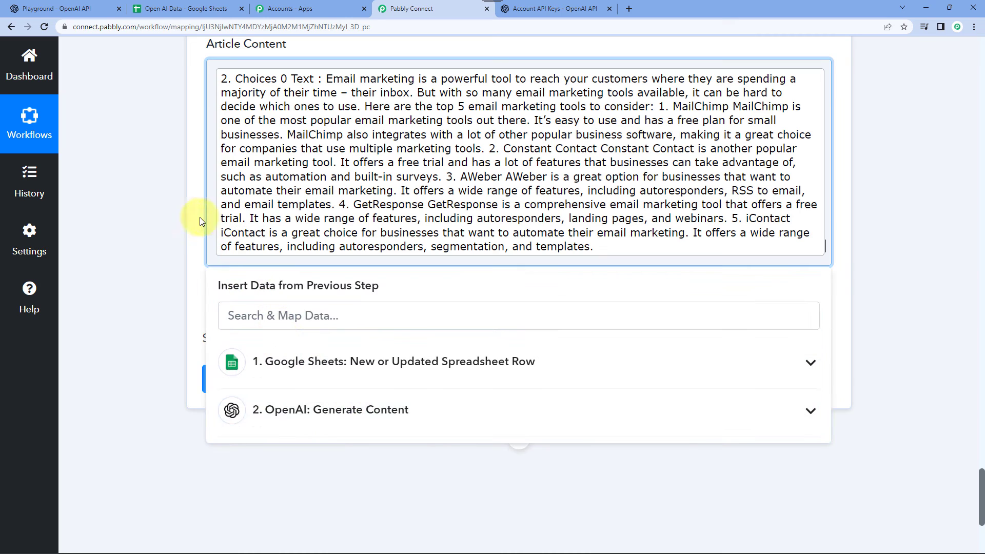
click(177, 215)
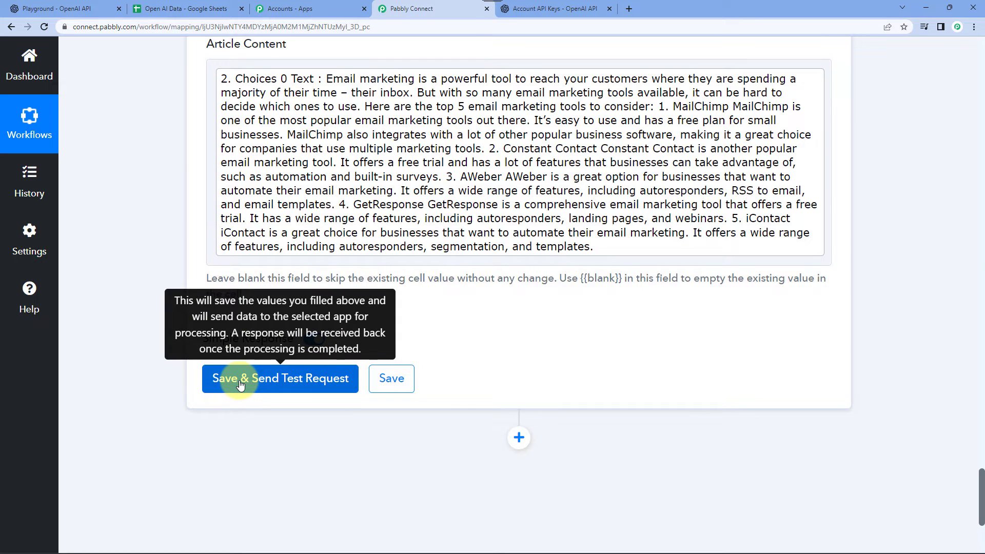
Save the Update Row action with a test request, and check the Article Content cell in the Open AI Data spreadsheet.
click(205, 9)
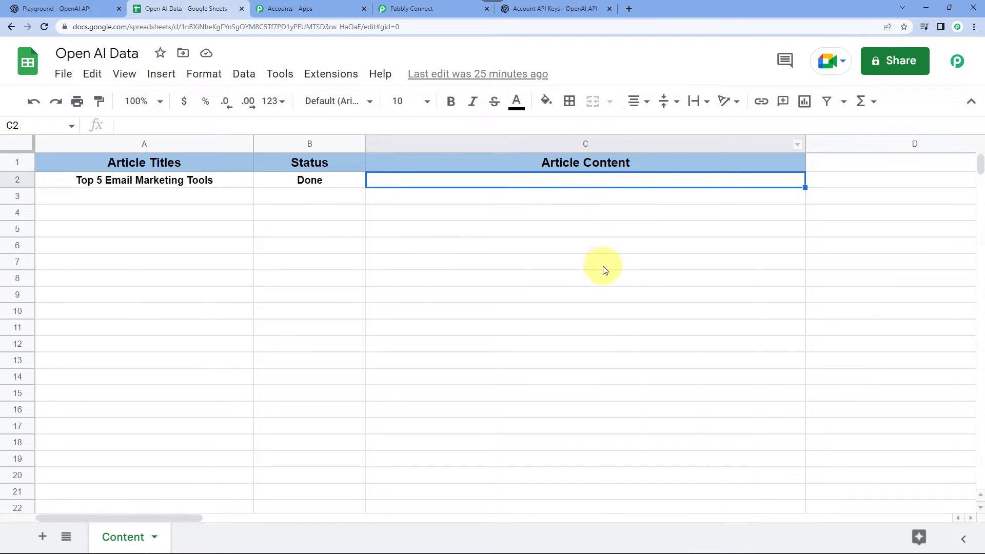
click(411, 9)
click(287, 380)
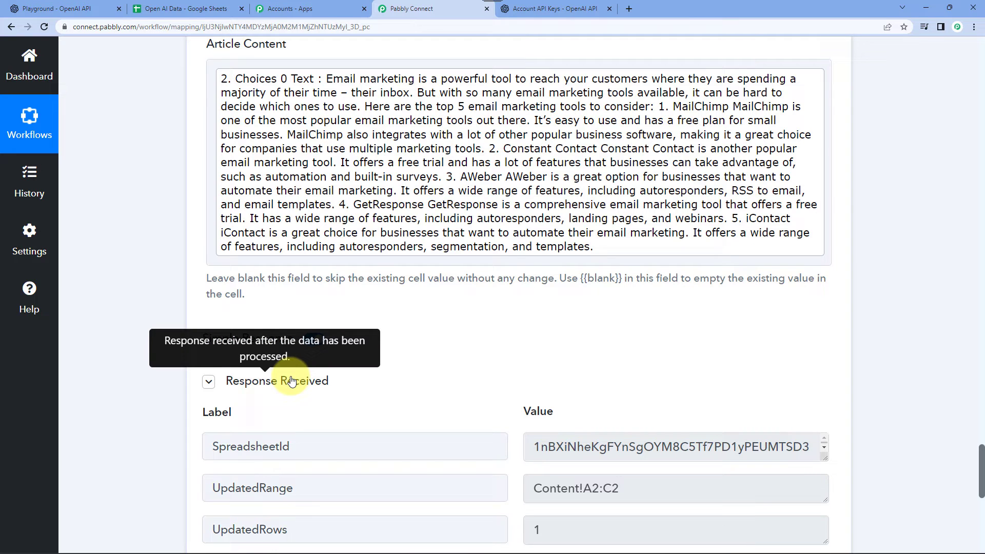
click(159, 8)
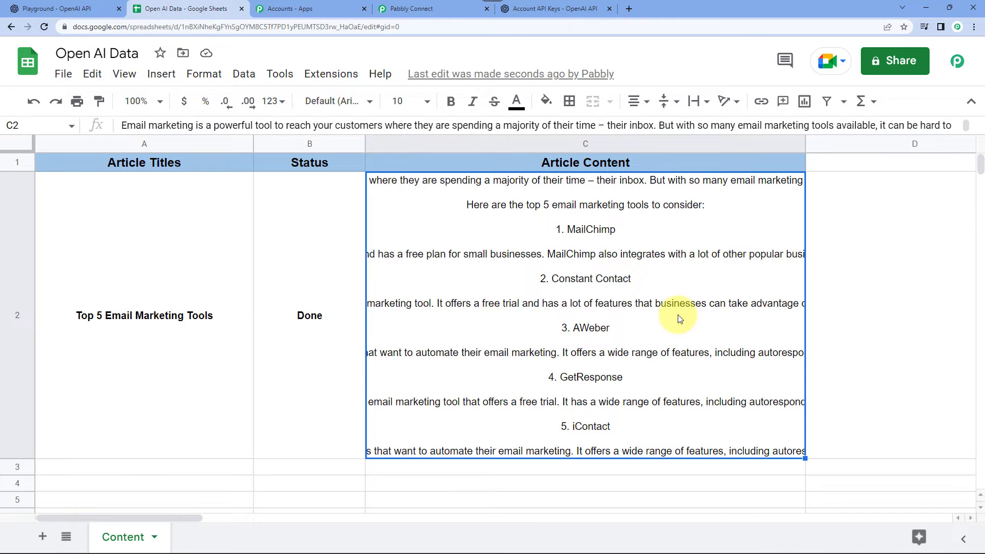
Return to Pabbly Connect, save the Update Row action's configuration and dismiss the save notice.
click(430, 7)
scroll(206, 354, down, 6)
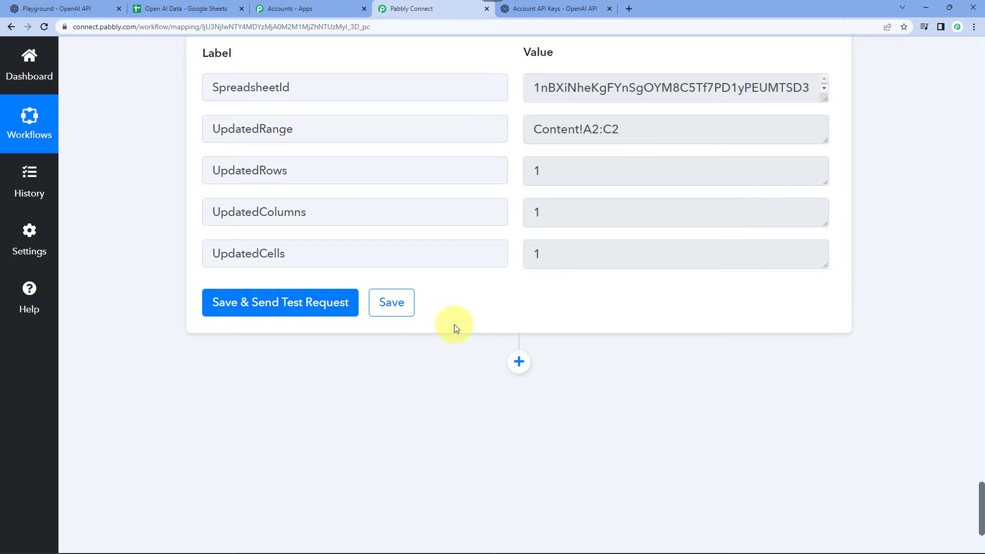
click(386, 307)
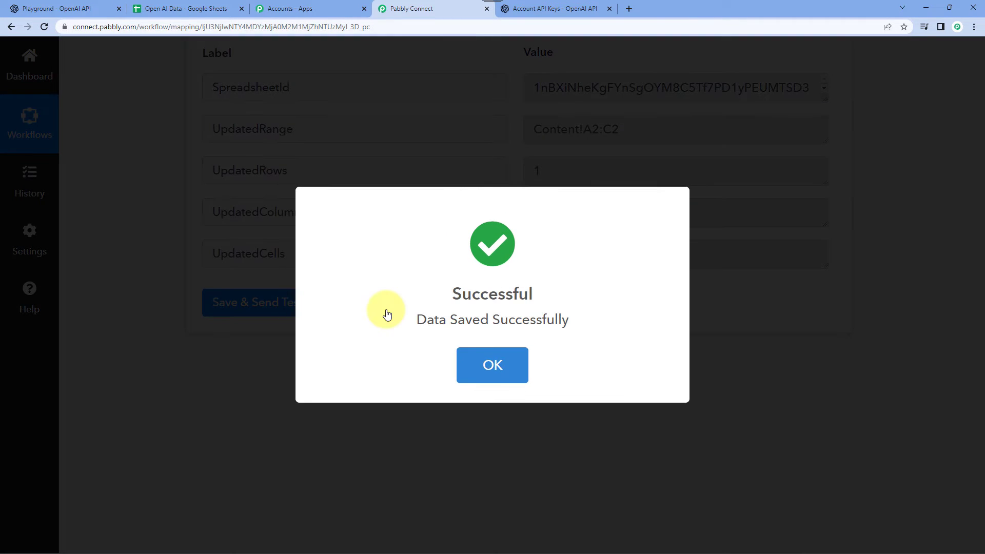
click(498, 364)
Go back to the start of the workflow and collapse the Google Sheets trigger to review the sequence of steps.
scroll(575, 380, up, 10)
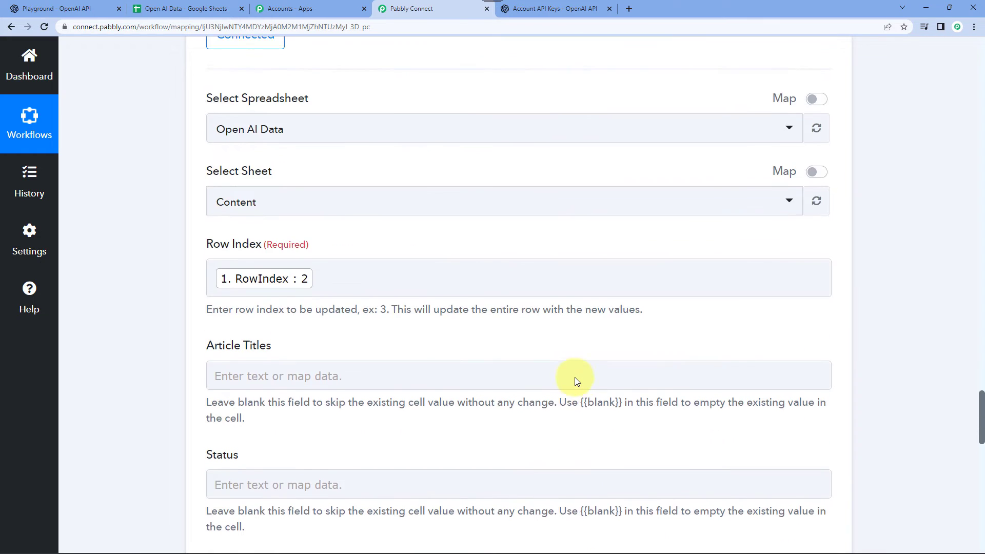
scroll(575, 377, up, 8)
scroll(498, 322, up, 10)
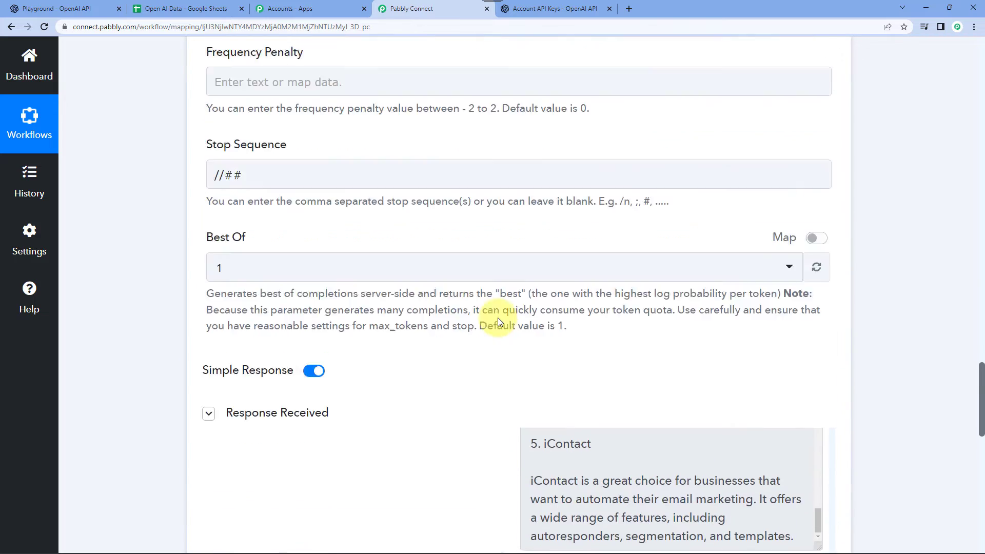
scroll(499, 322, up, 15)
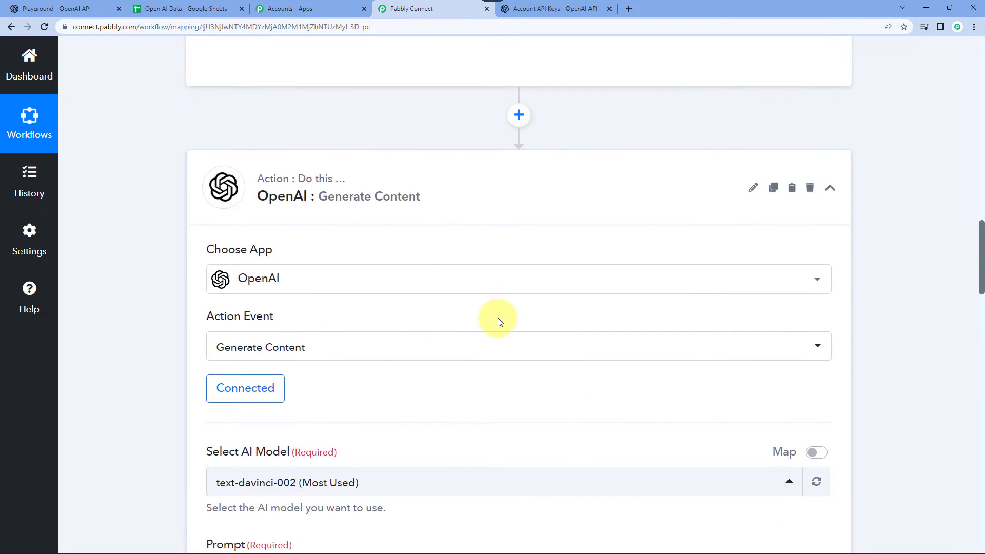
scroll(496, 323, up, 15)
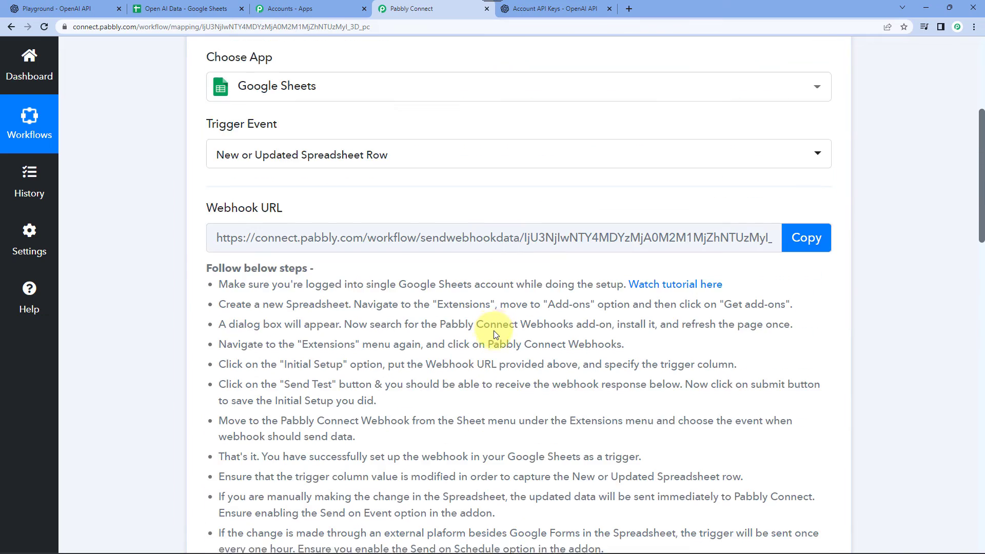
scroll(495, 335, up, 5)
click(528, 279)
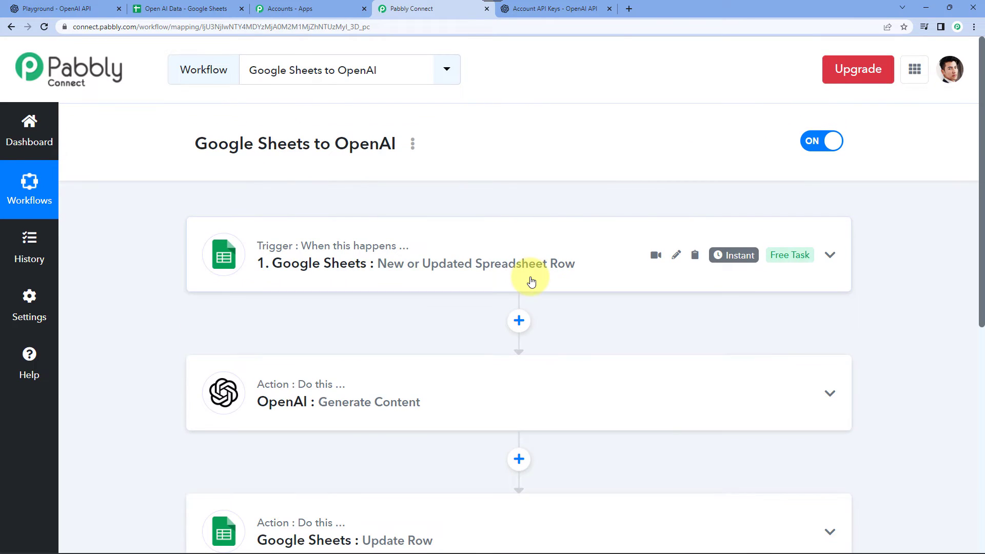
Switch to the Open AI Data spreadsheet and read the full generated article in cell C2.
click(225, 6)
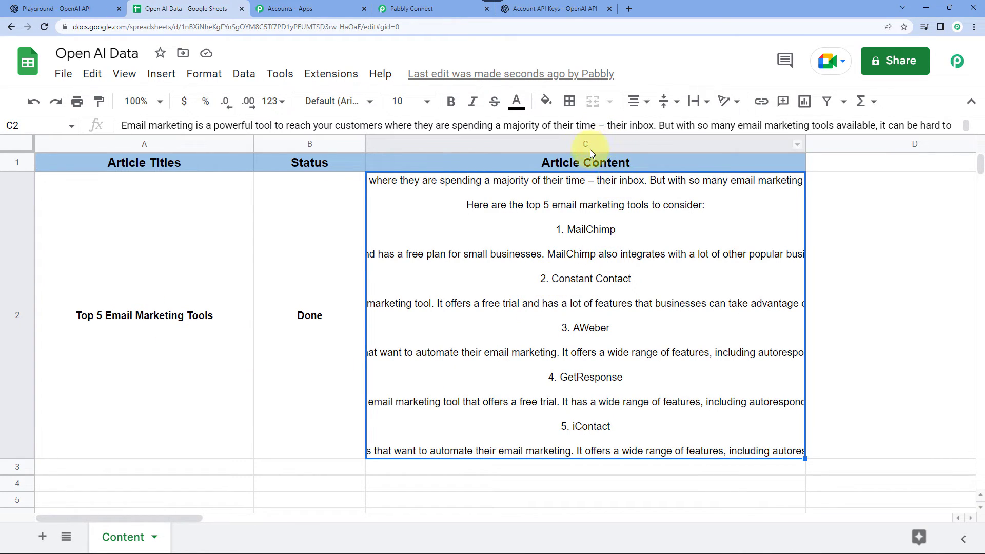
double_click(589, 333)
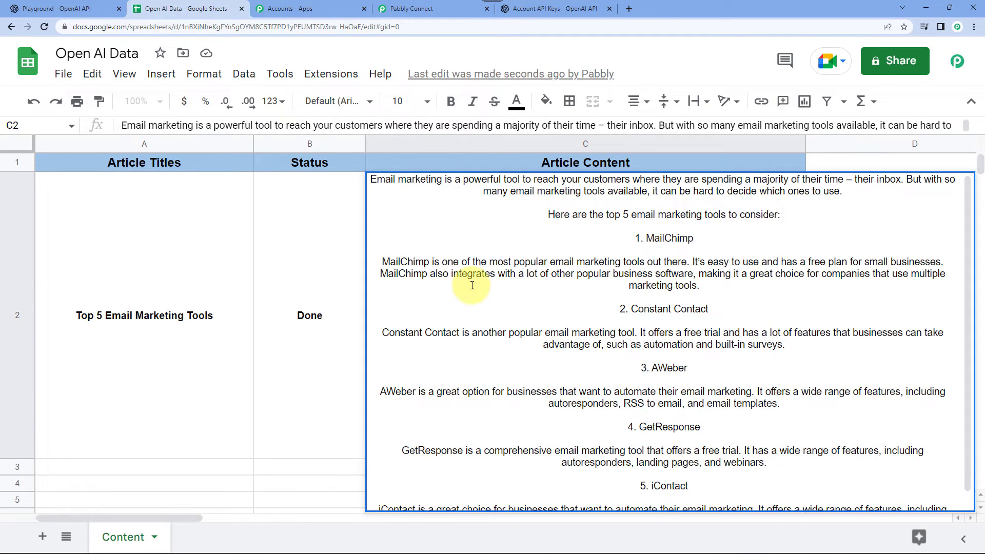
click(340, 254)
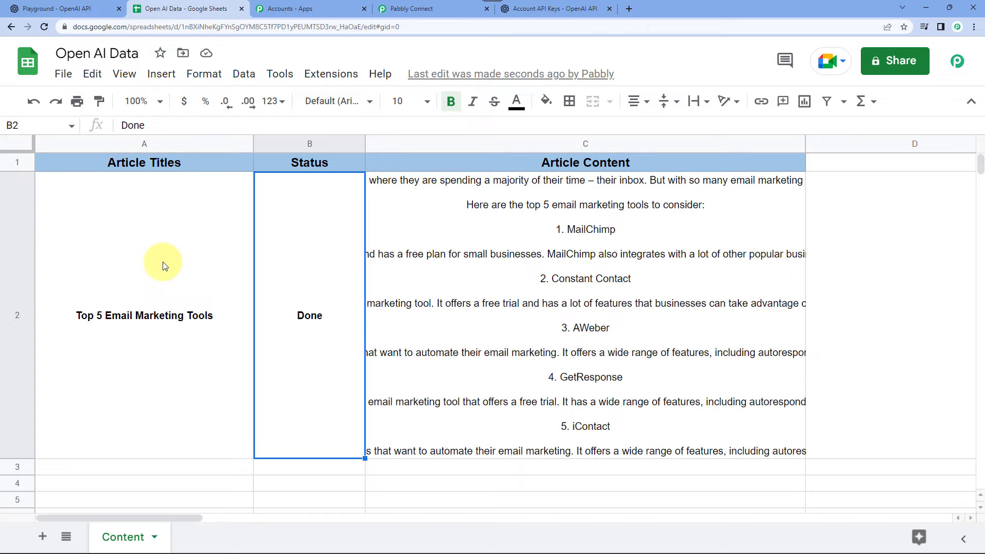
Enter the new article title "Top 5 Automation Apps" in cell A3 of the Content sheet.
scroll(162, 265, down, 3)
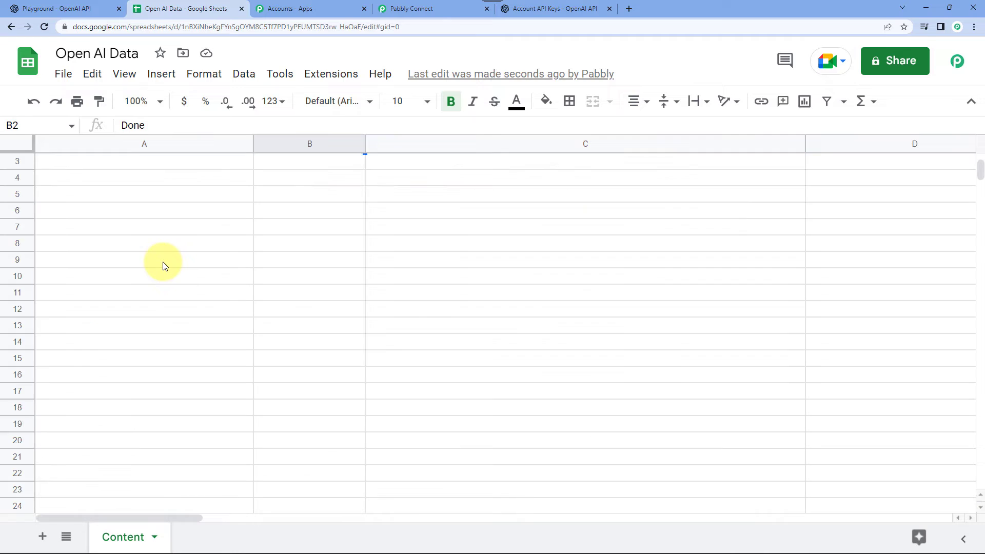
scroll(139, 259, up, 3)
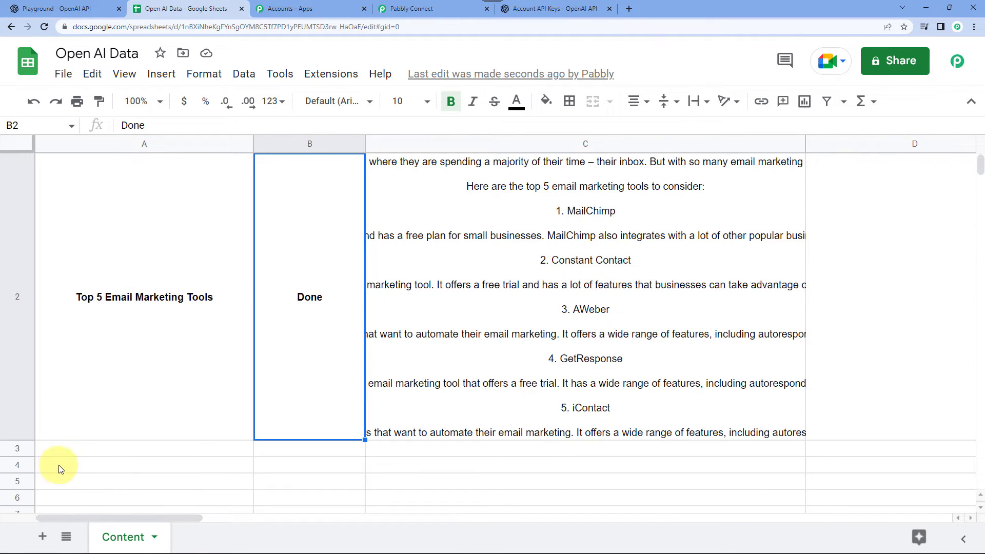
double_click(57, 449)
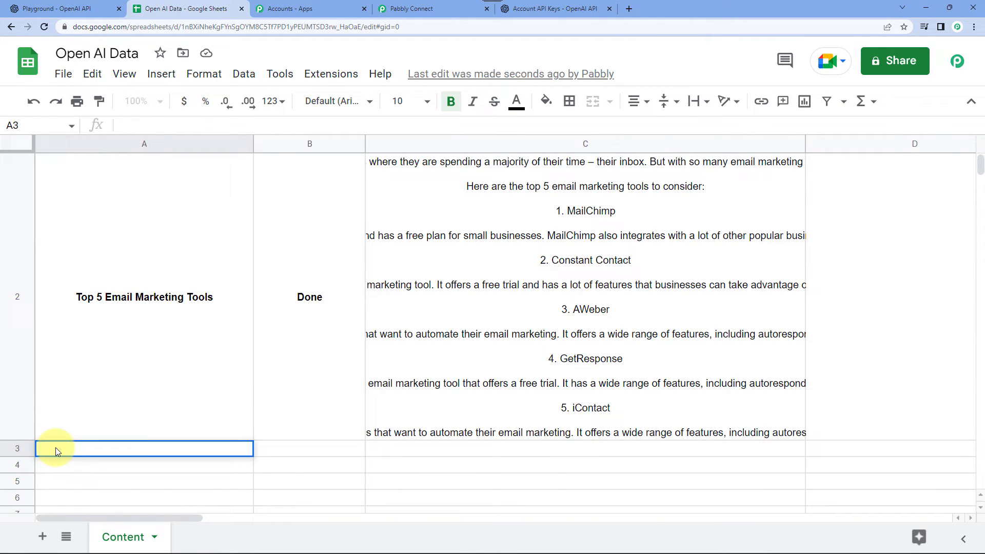
text(Top 5 )
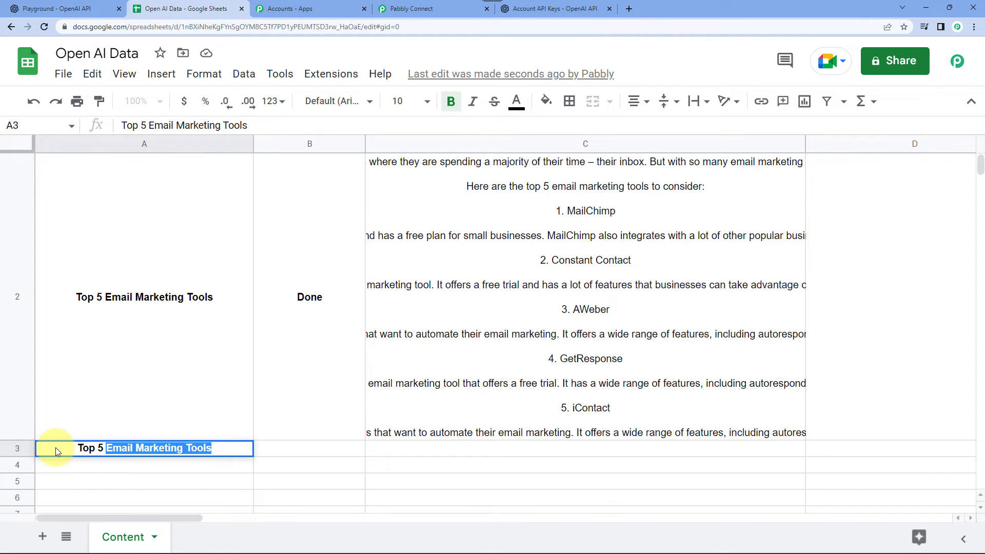
text(Automat)
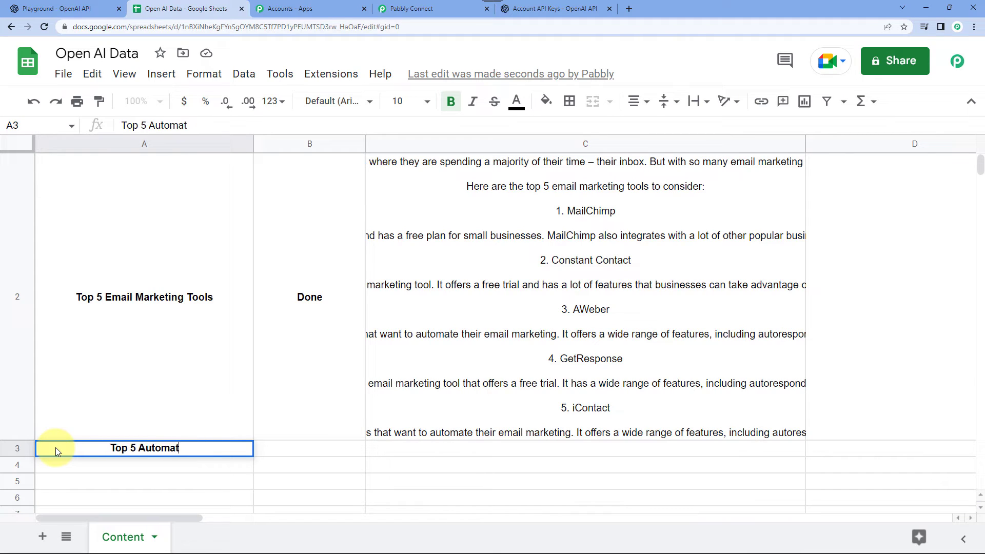
text(ion App)
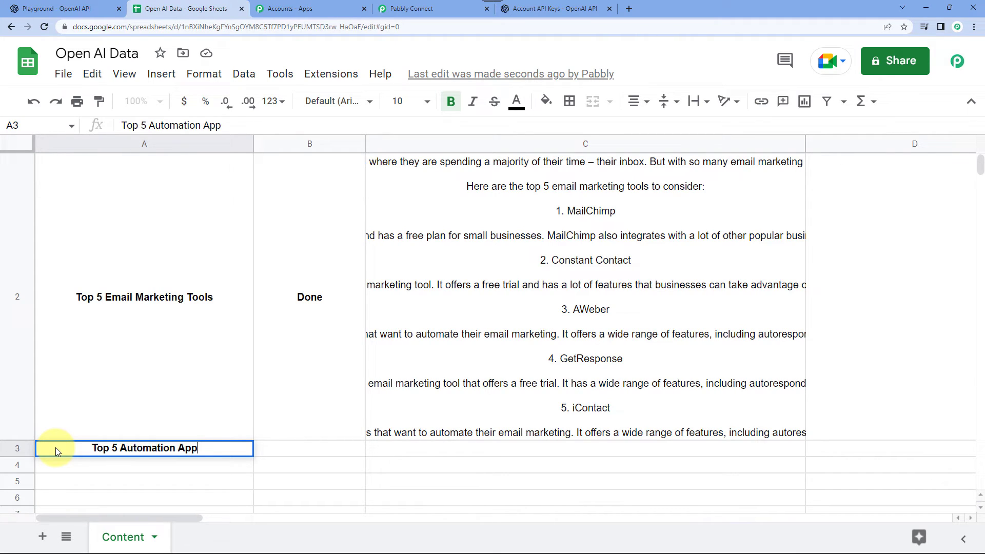
text(s)
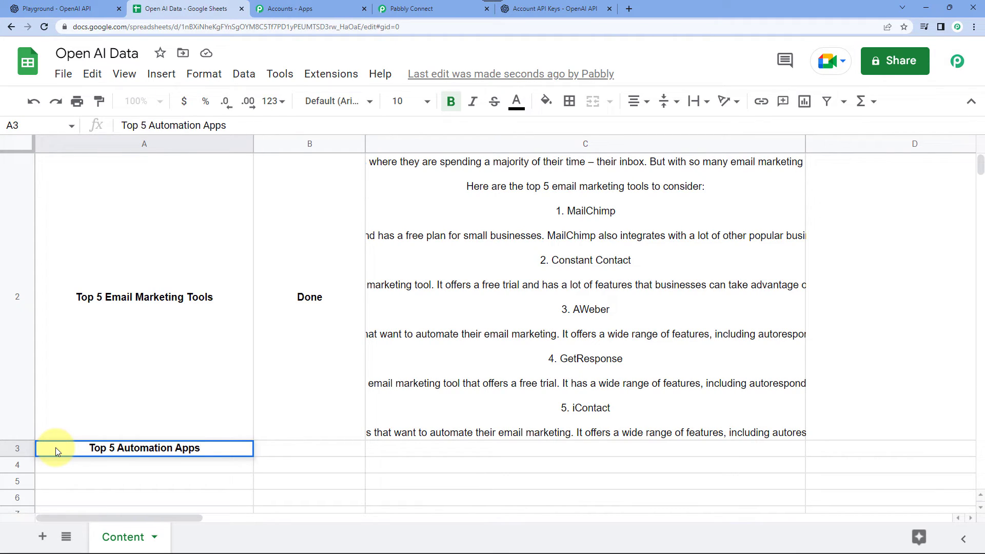
Set the status in cell B3 to "Done" for the "Top 5 Automation Apps" row to trigger the workflow.
click(335, 454)
text(Done)
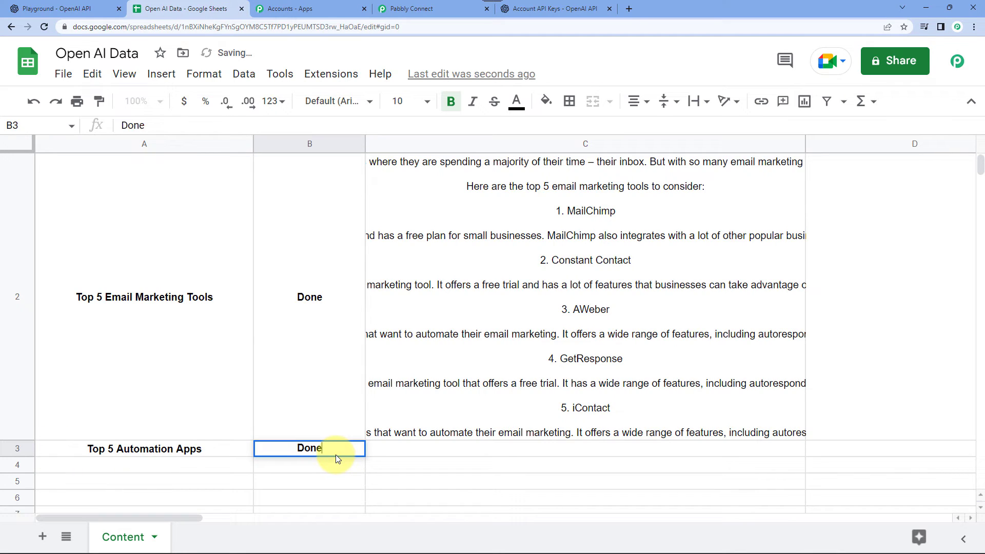
key(Return)
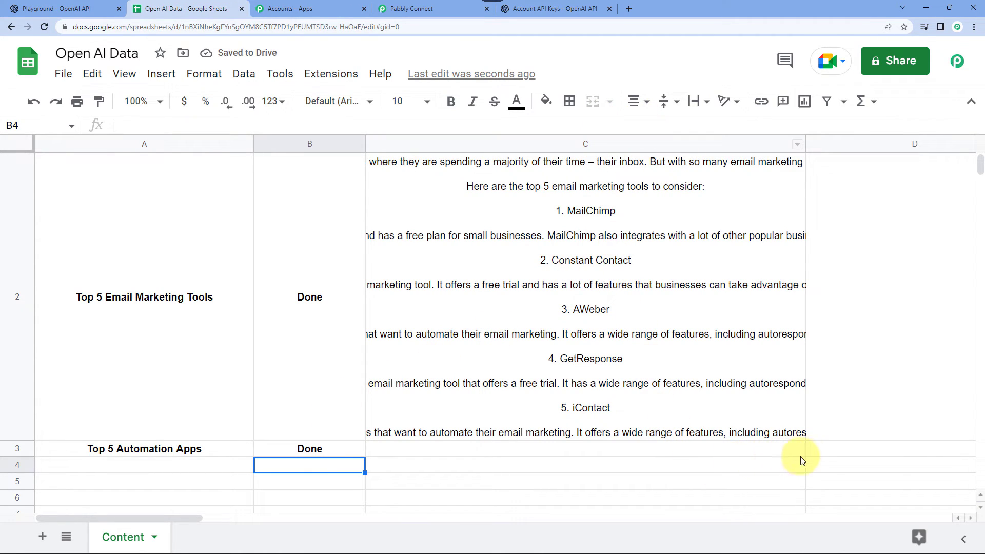
click(742, 482)
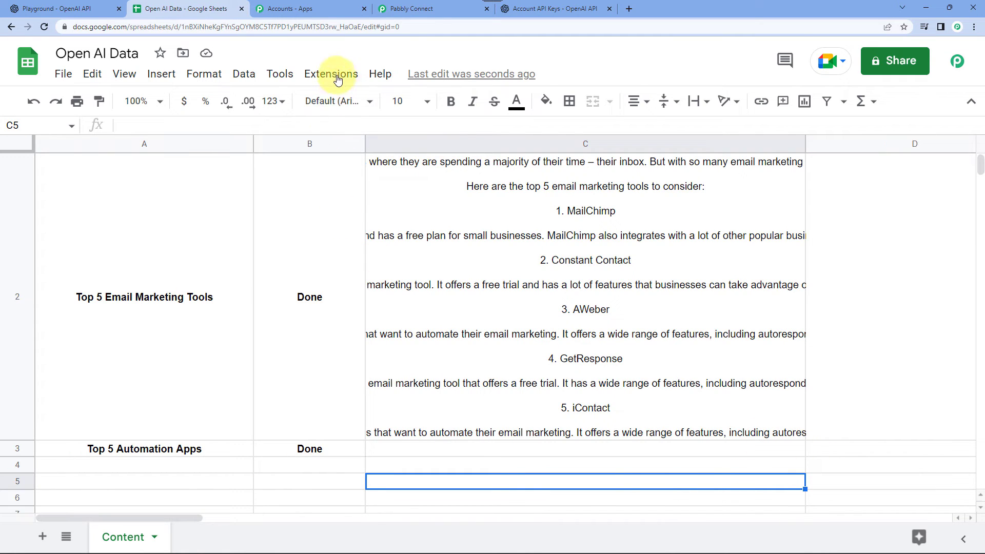
Open cell C3 to read the full generated article for the new title, and return to the Pabbly Connect workflow.
scroll(721, 396, down, 2)
scroll(483, 369, up, 3)
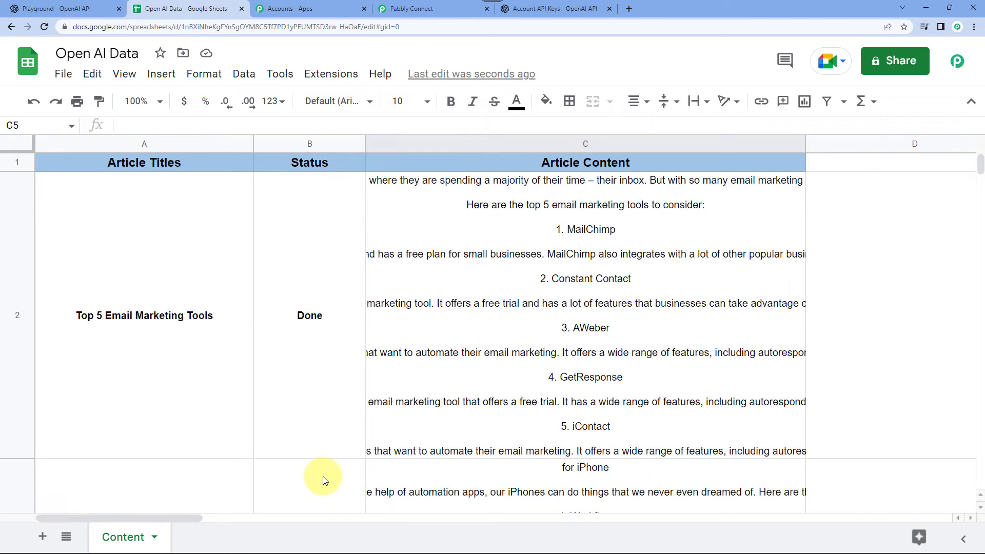
scroll(321, 469, down, 3)
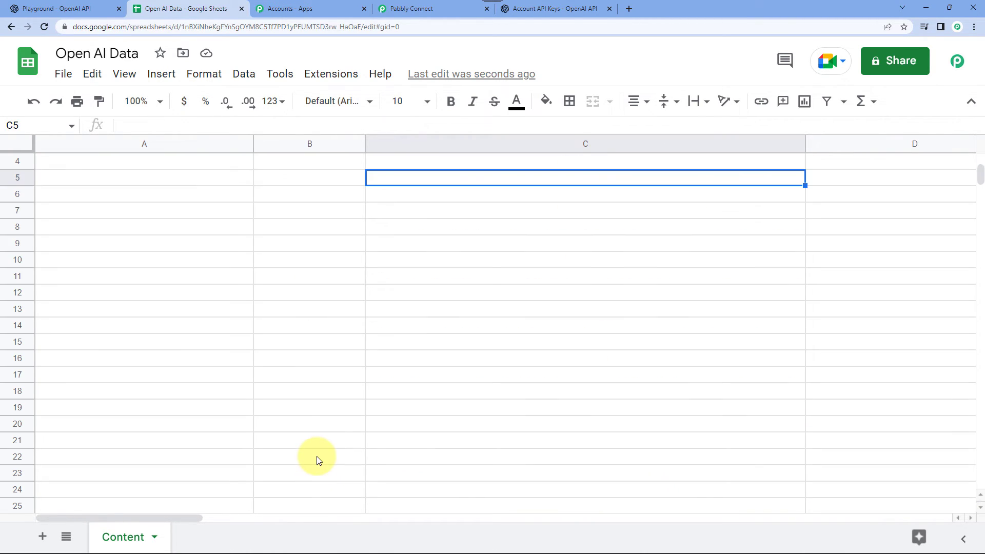
scroll(317, 461, up, 3)
click(529, 285)
double_click(529, 284)
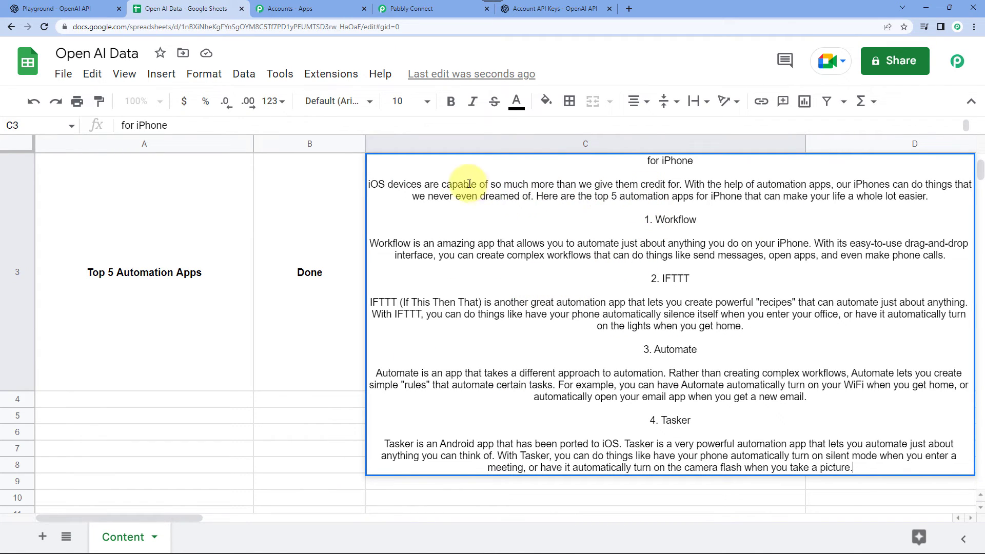
click(682, 178)
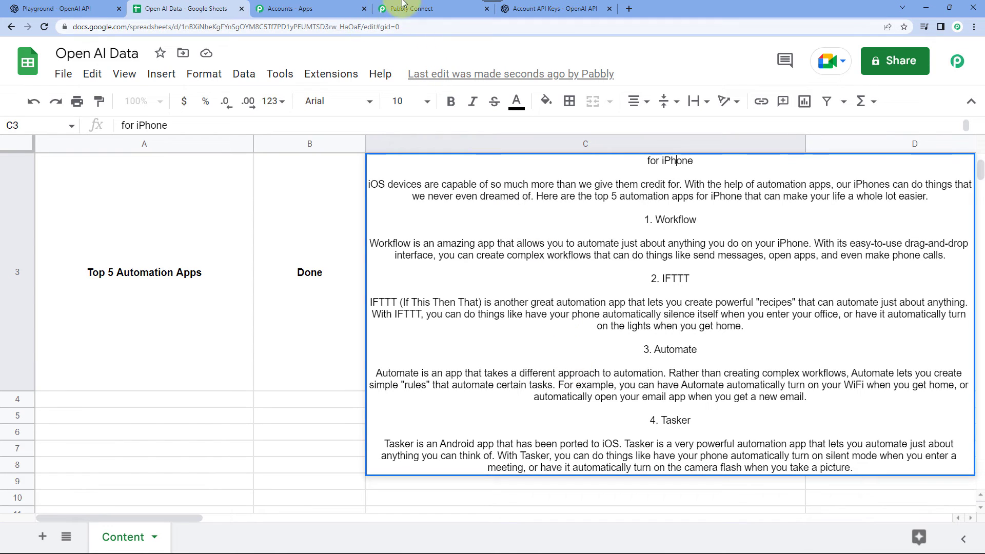
click(417, 6)
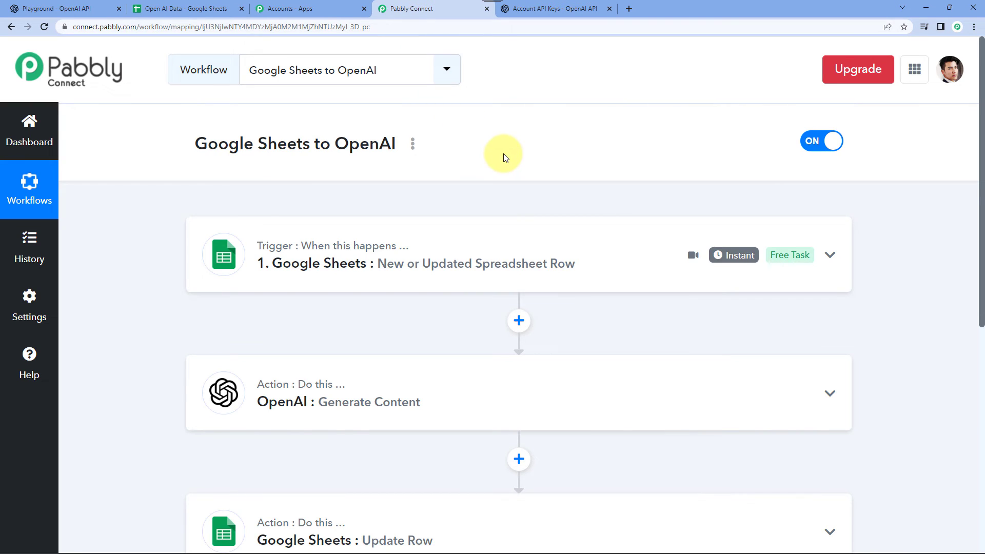